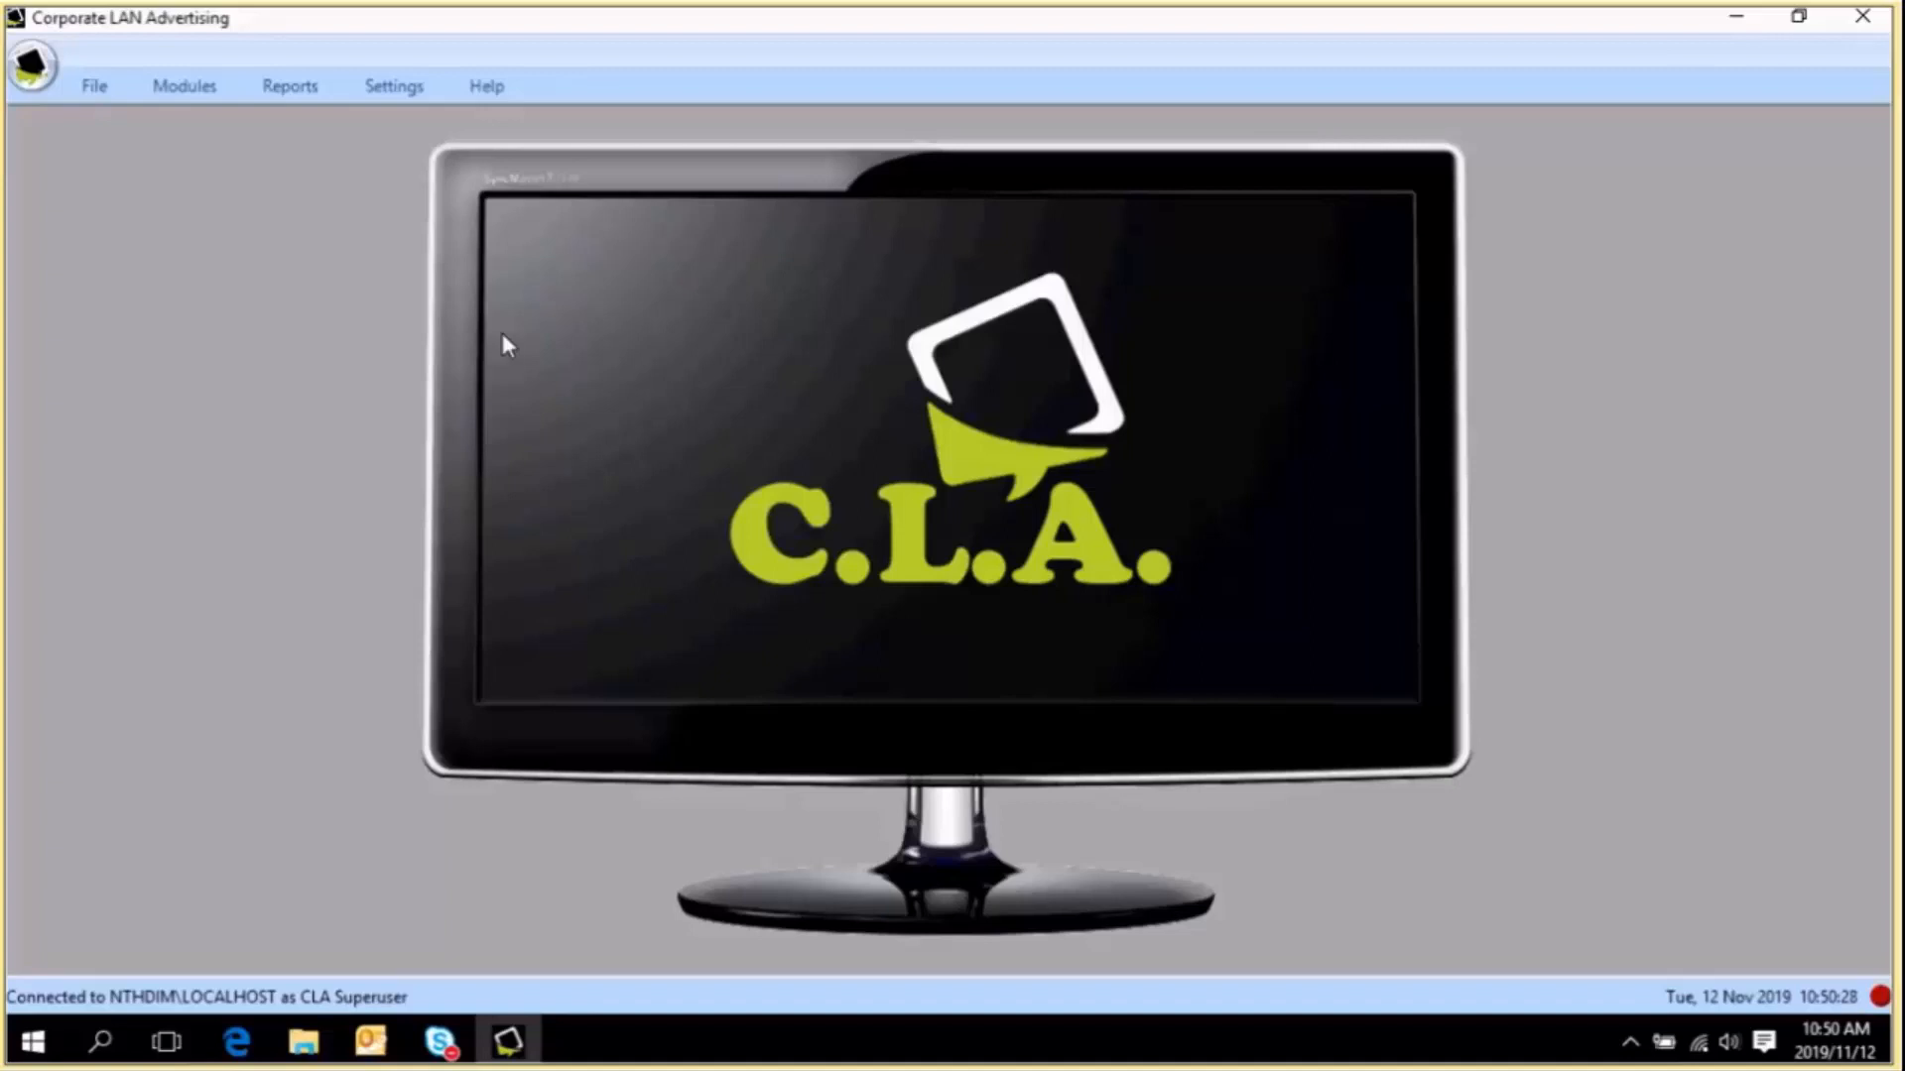
Open the Tickers module and view the status filter choices for existing tickers.
{"action": "left_click", "coordinate": [186, 87]}
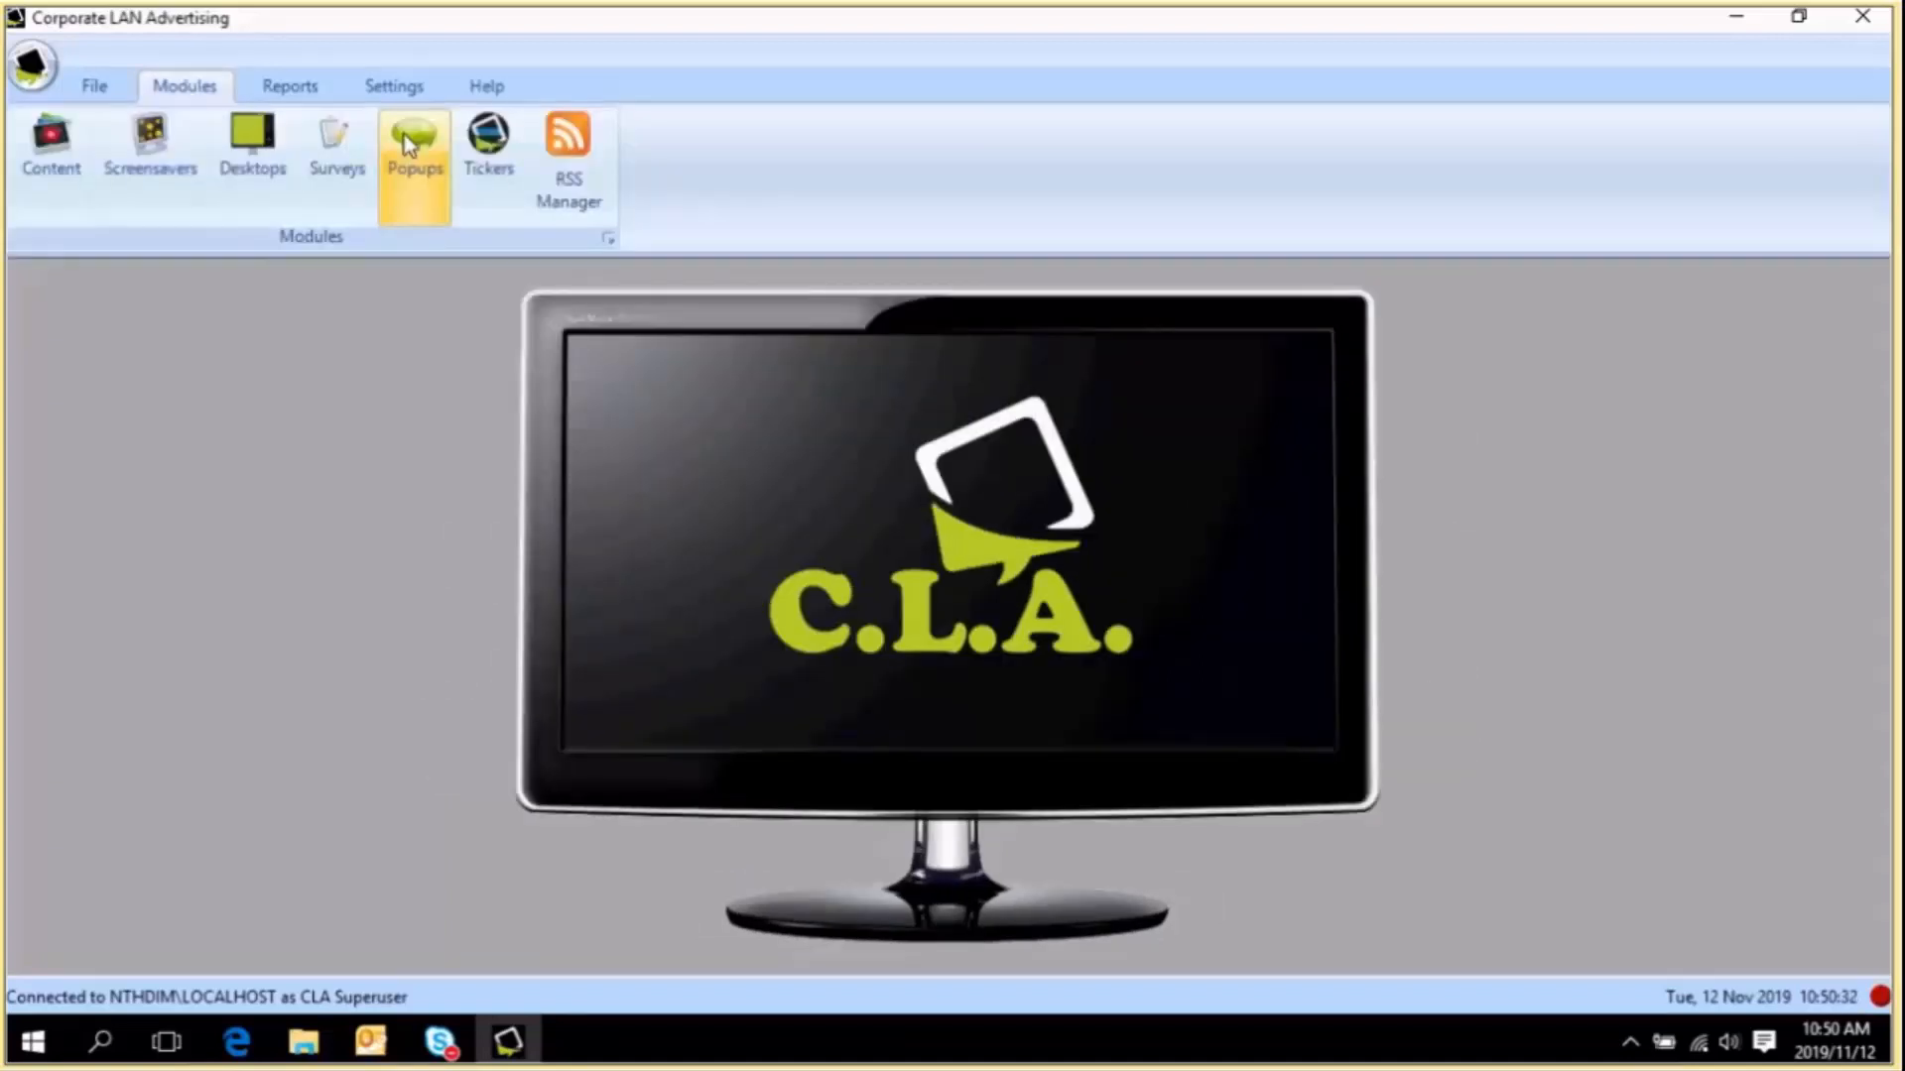
{"action": "left_click", "coordinate": [489, 195]}
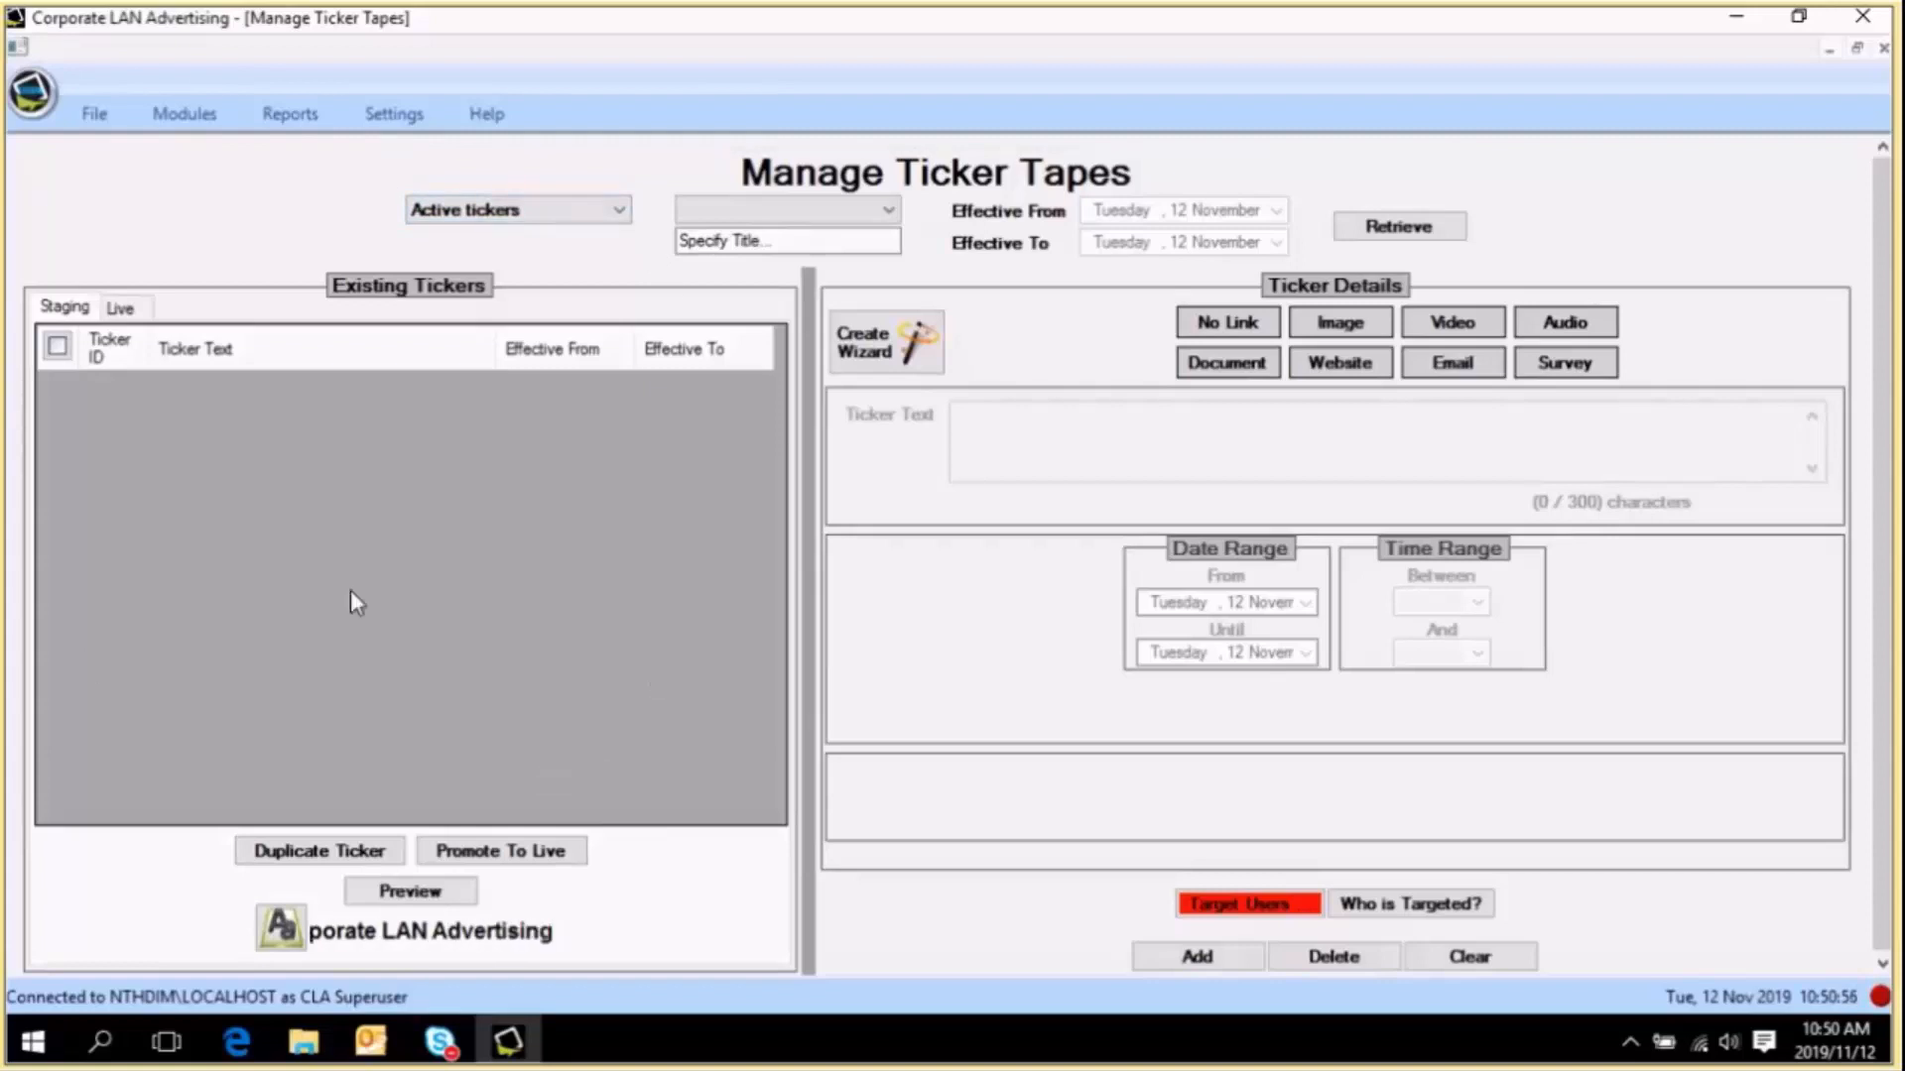
{"action": "left_click", "coordinate": [548, 220]}
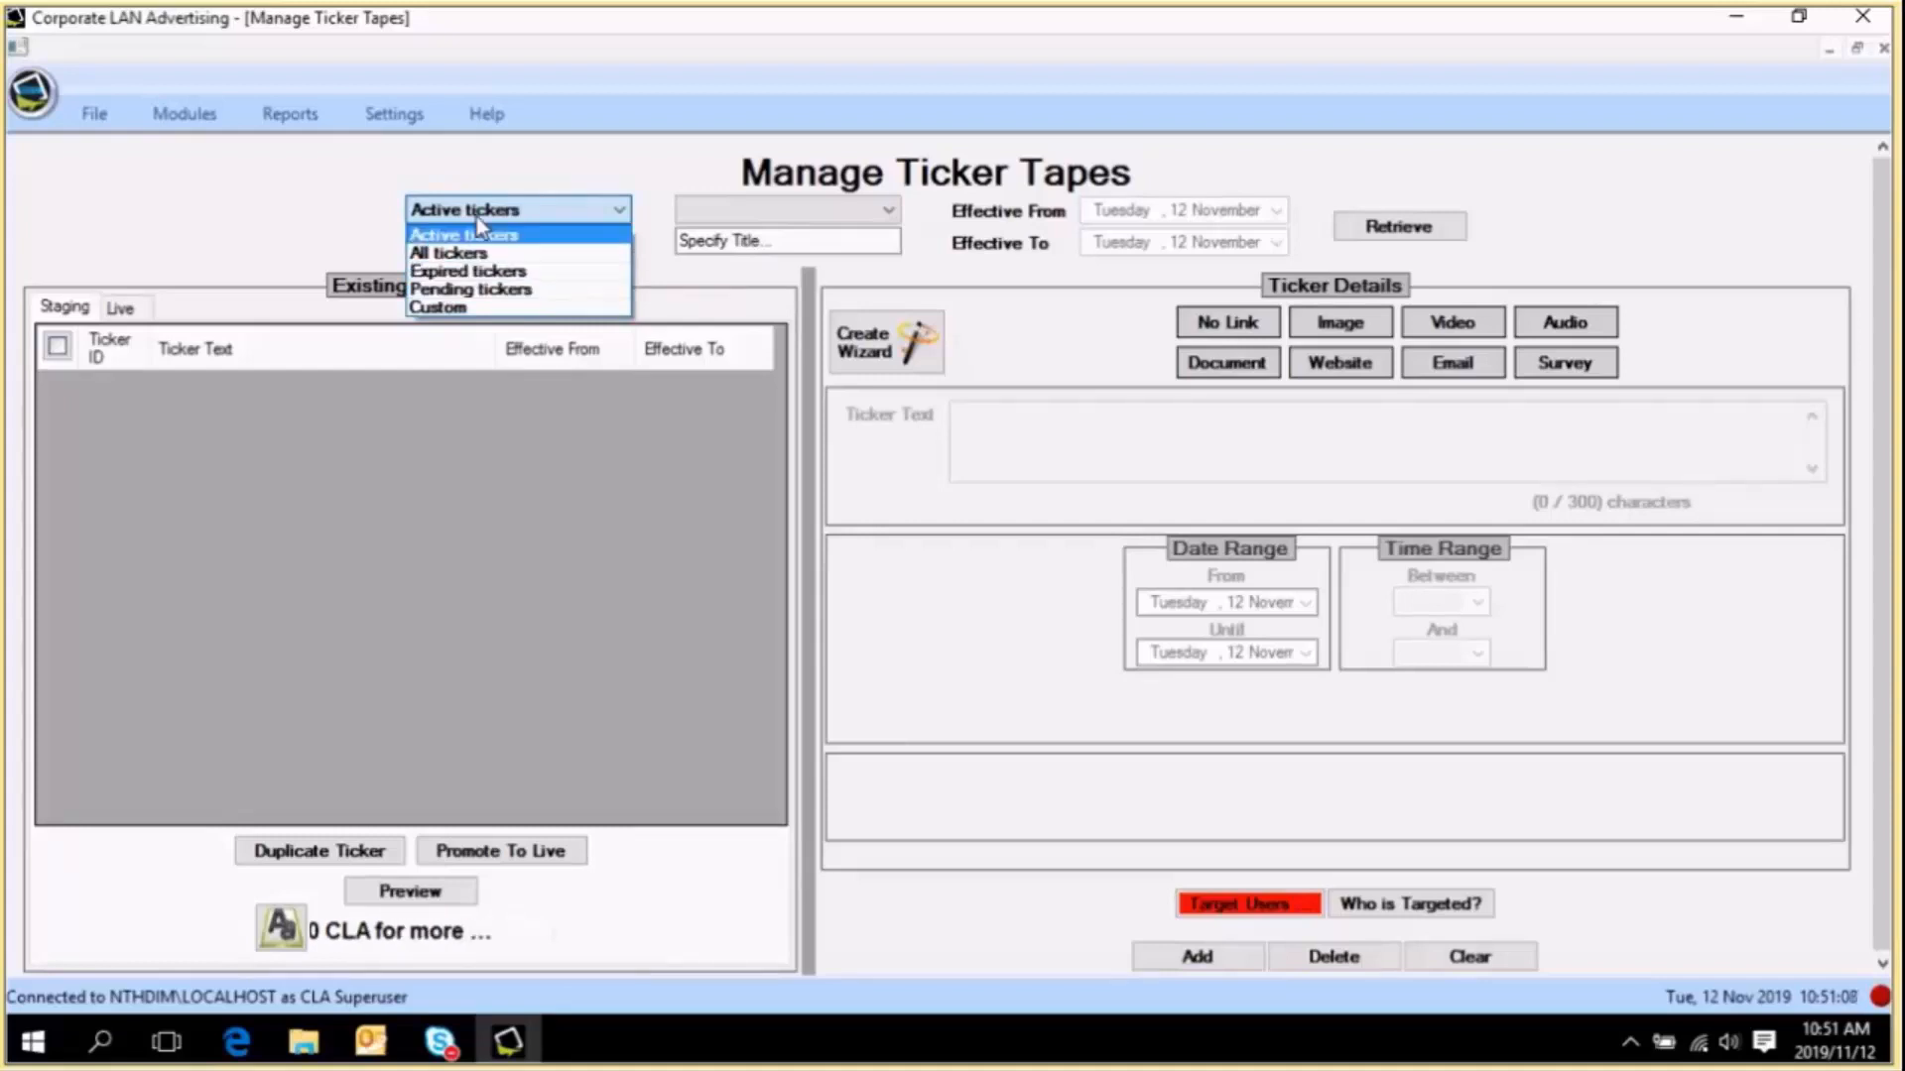
{"action": "left_click", "coordinate": [409, 472]}
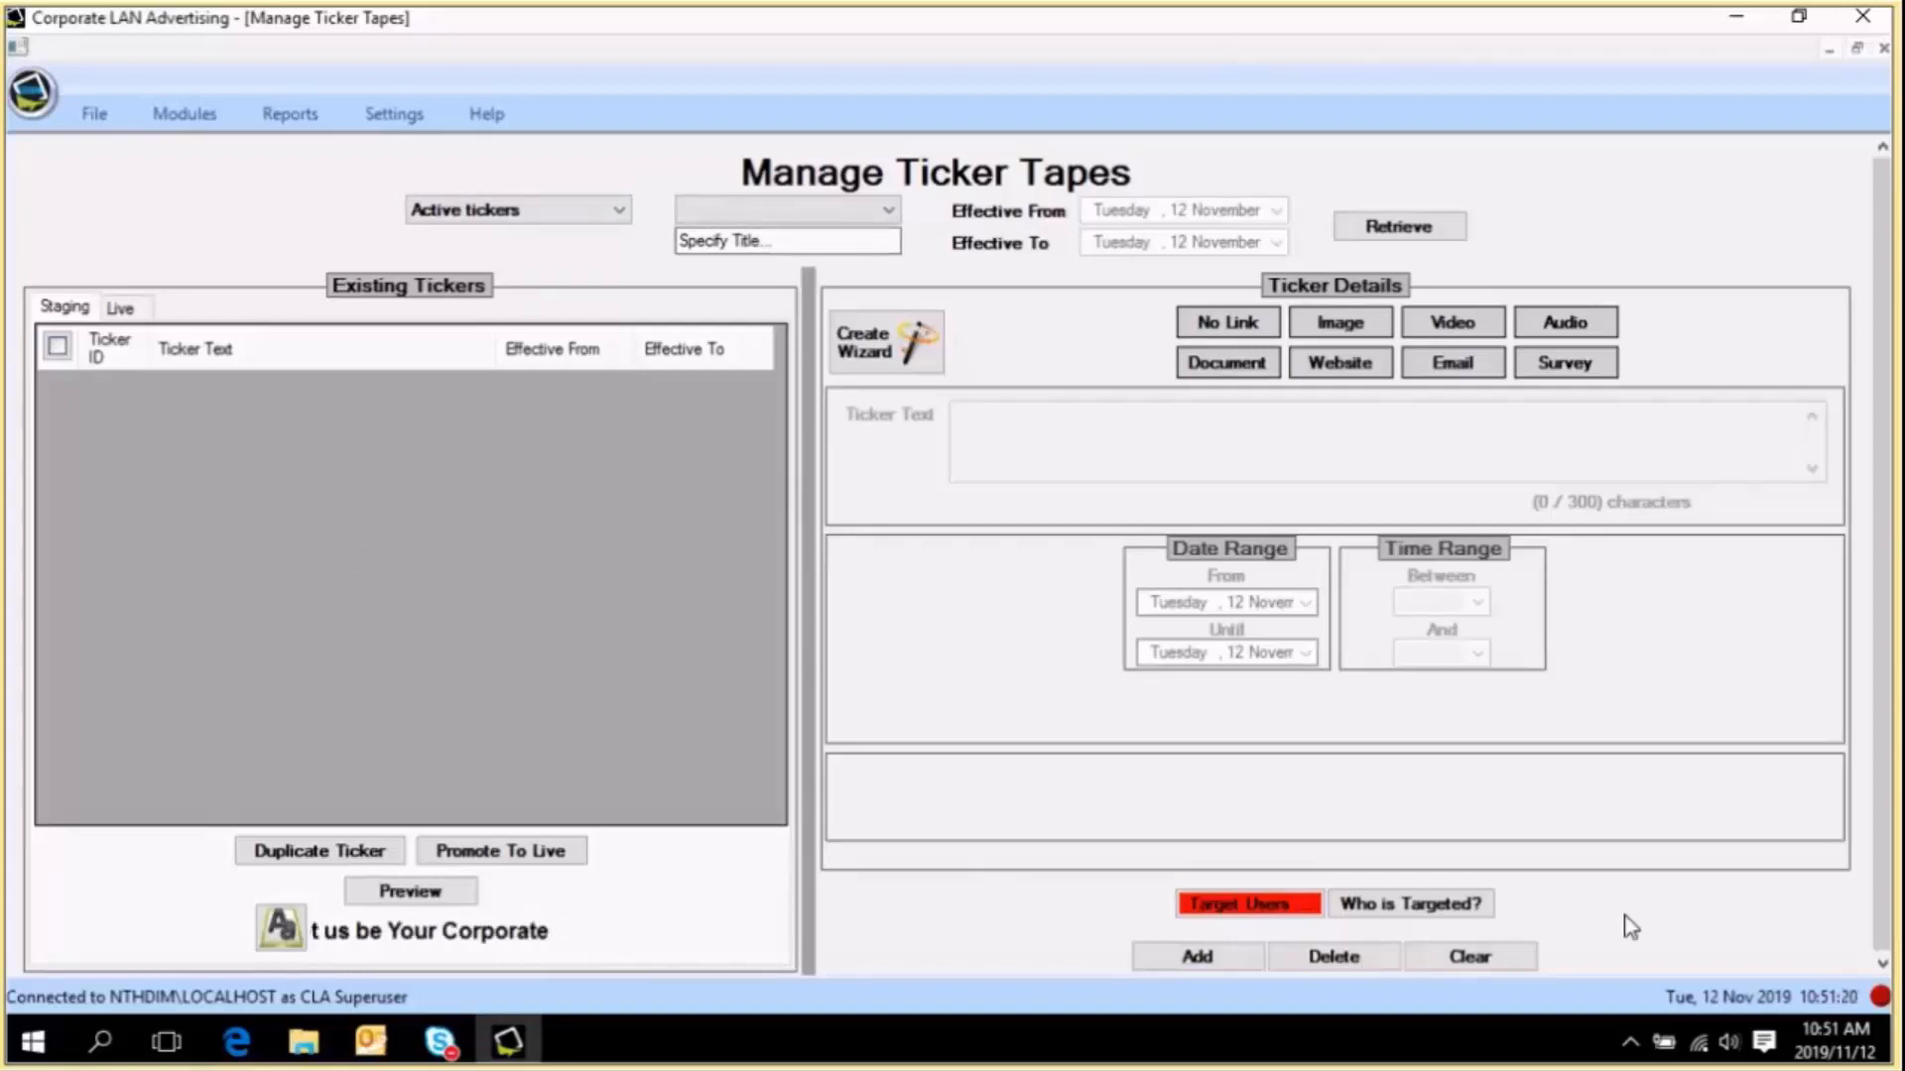
Start the ticker creation wizard, set the link type to No Link, and continue to the ticker text stage.
{"action": "left_click", "coordinate": [894, 345]}
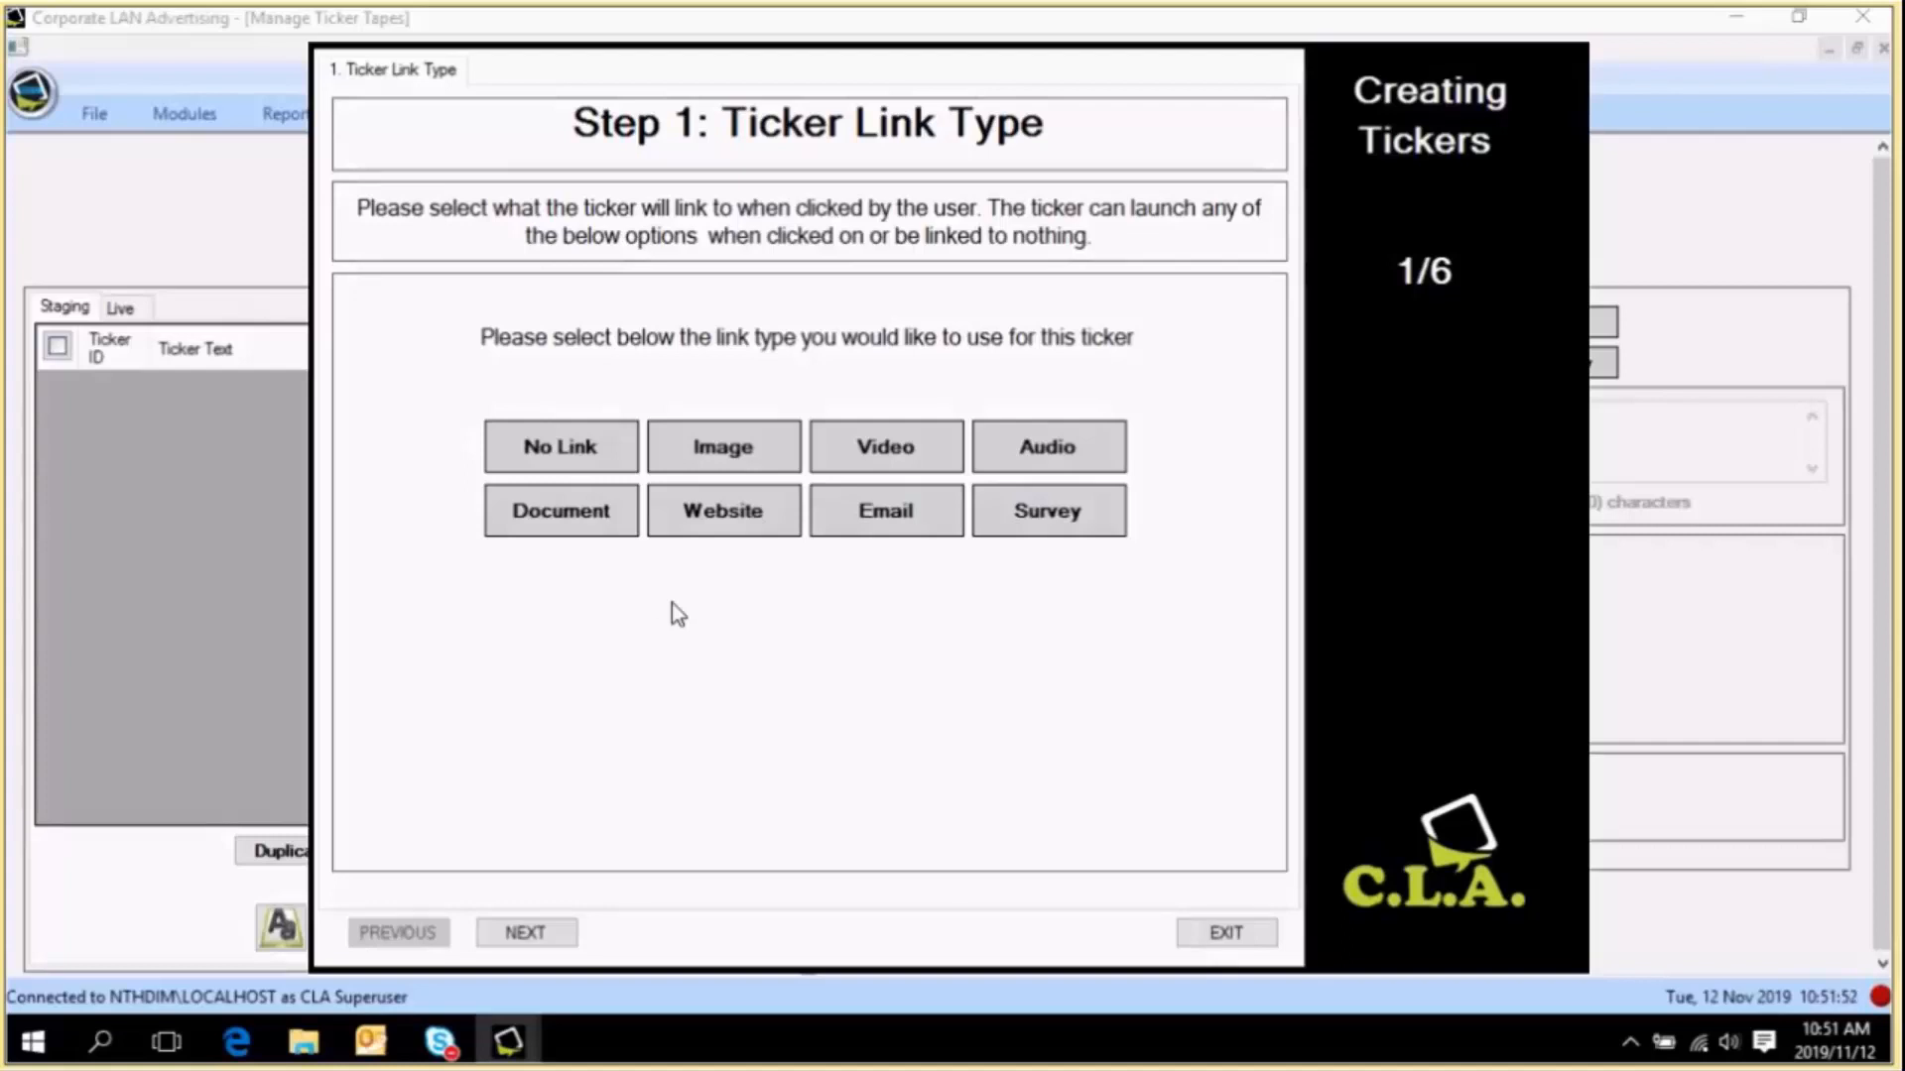
{"action": "left_click", "coordinate": [583, 451]}
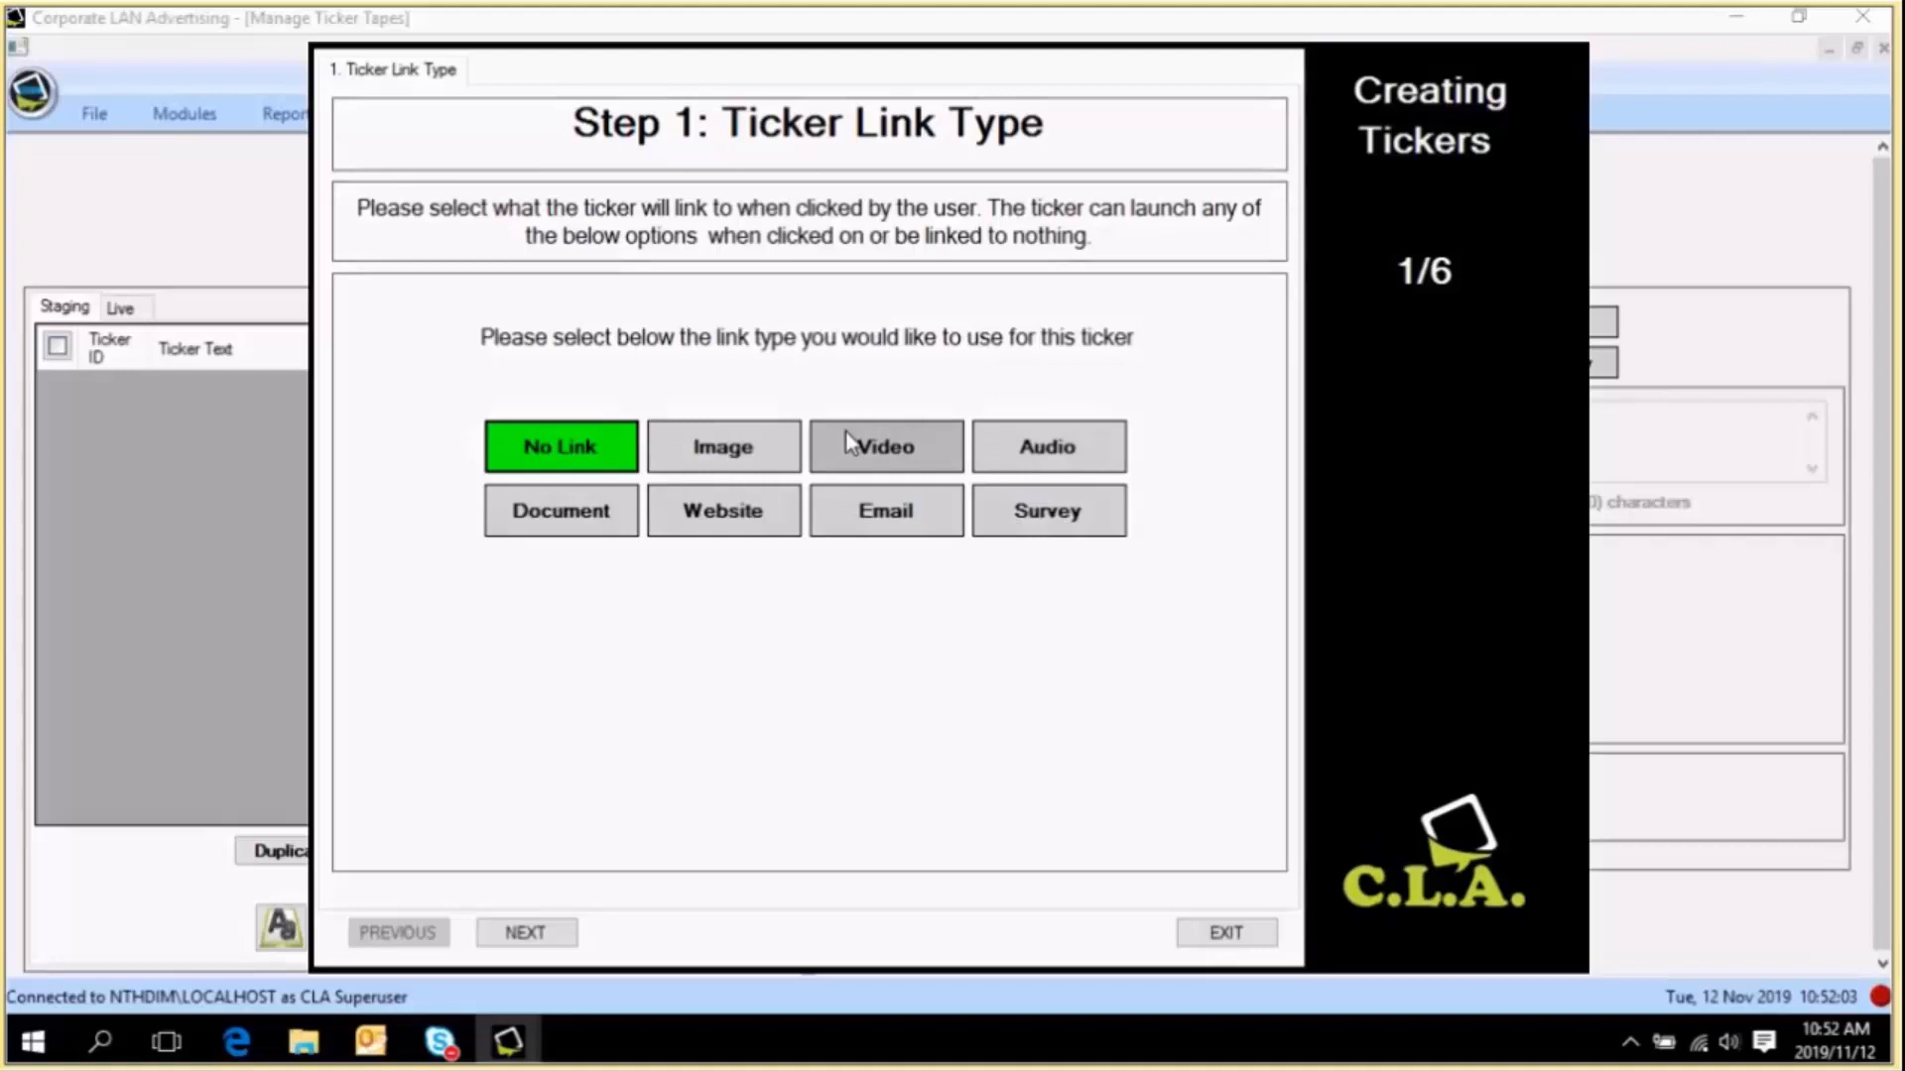
{"action": "left_click", "coordinate": [693, 468]}
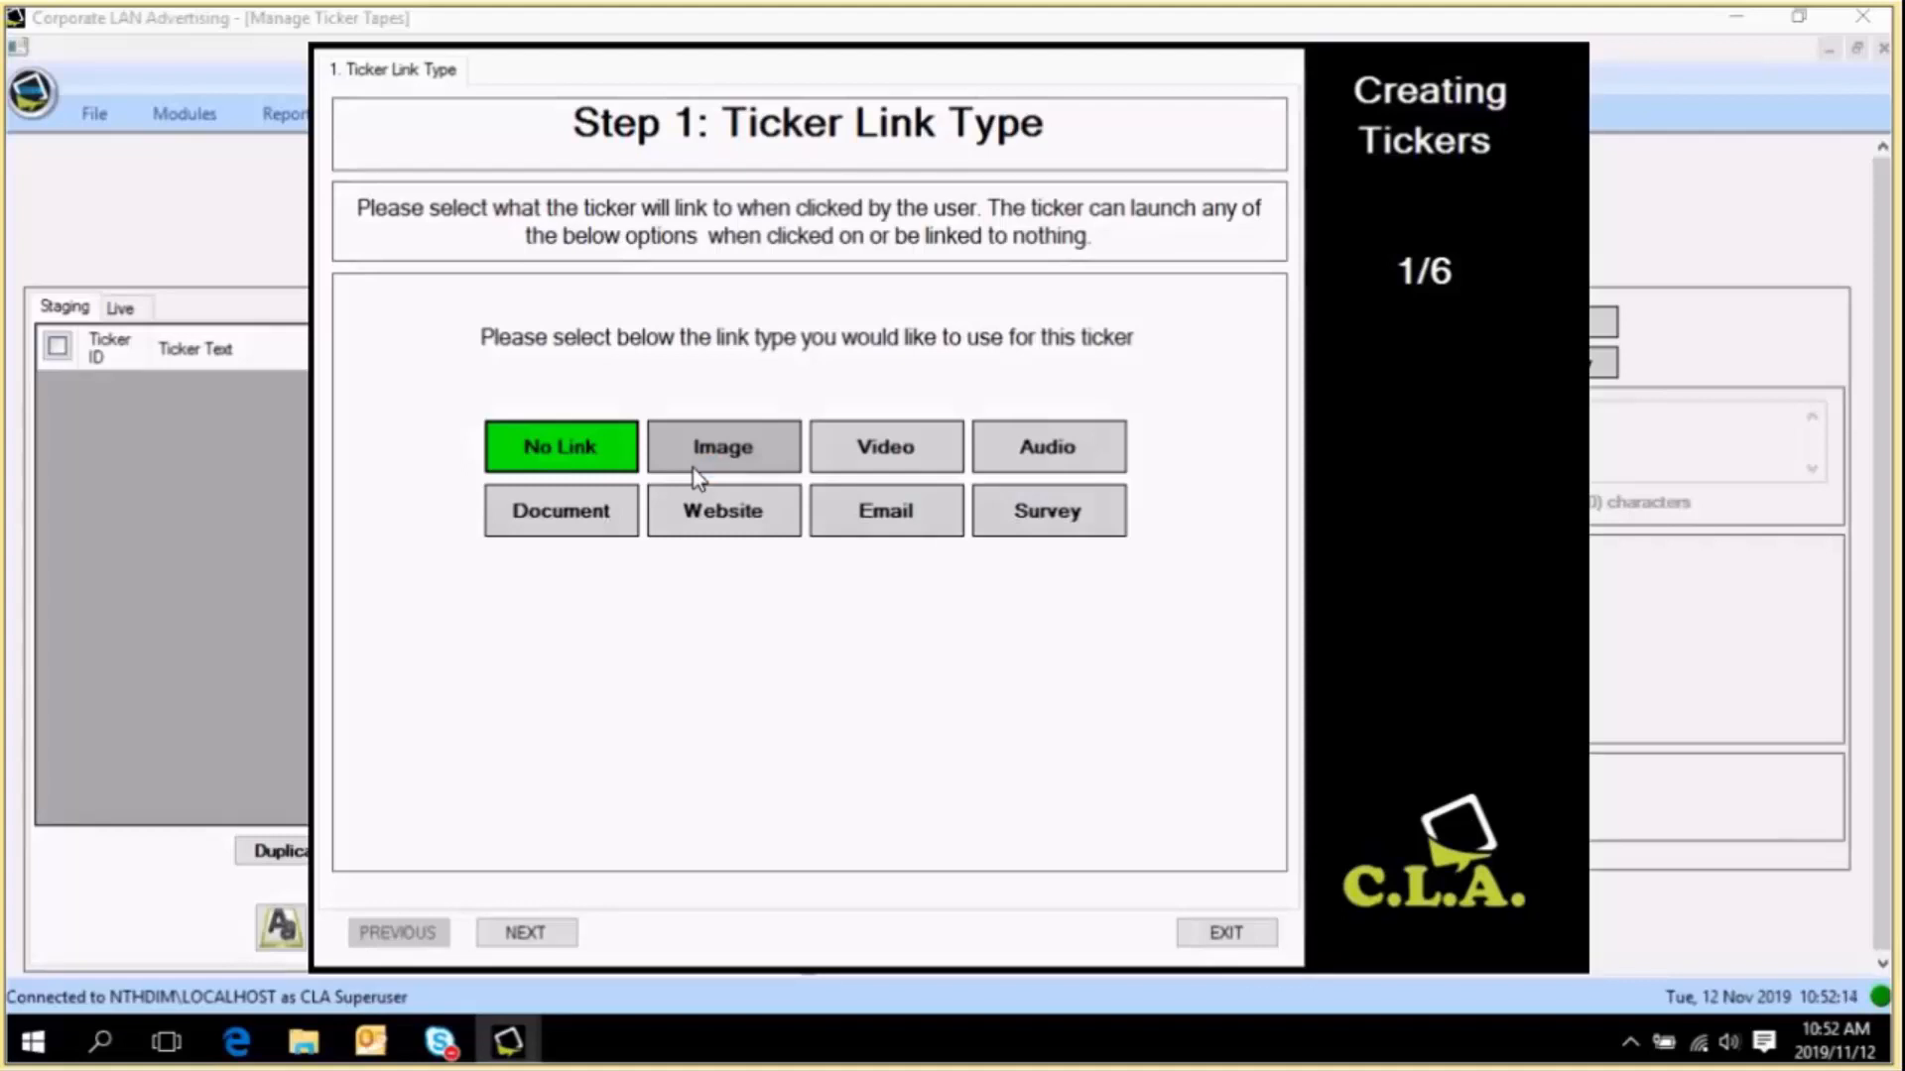
{"action": "left_click", "coordinate": [526, 934]}
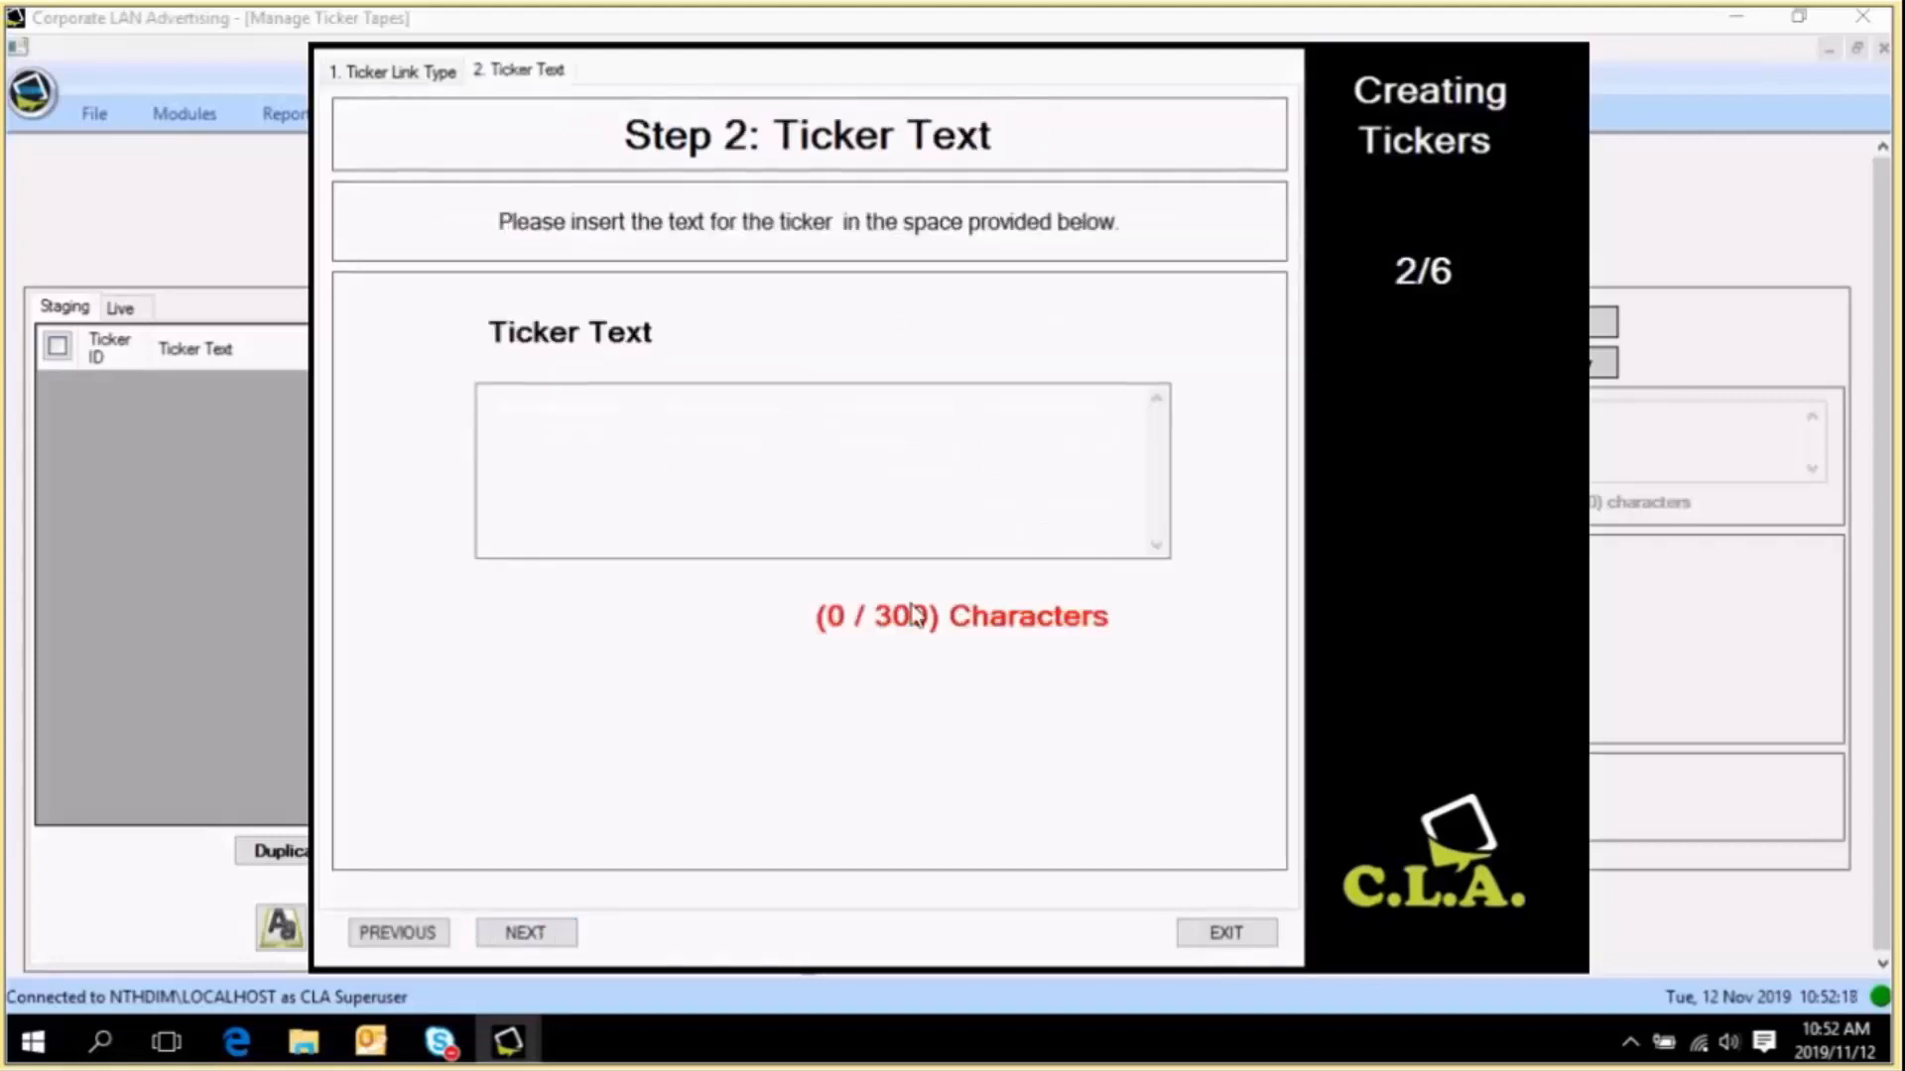
Enter the ticker text "This is to illustrate how quick and simple it is to set up a ticker!!" and continue to the date/time range.
{"action": "left_click", "coordinate": [918, 474]}
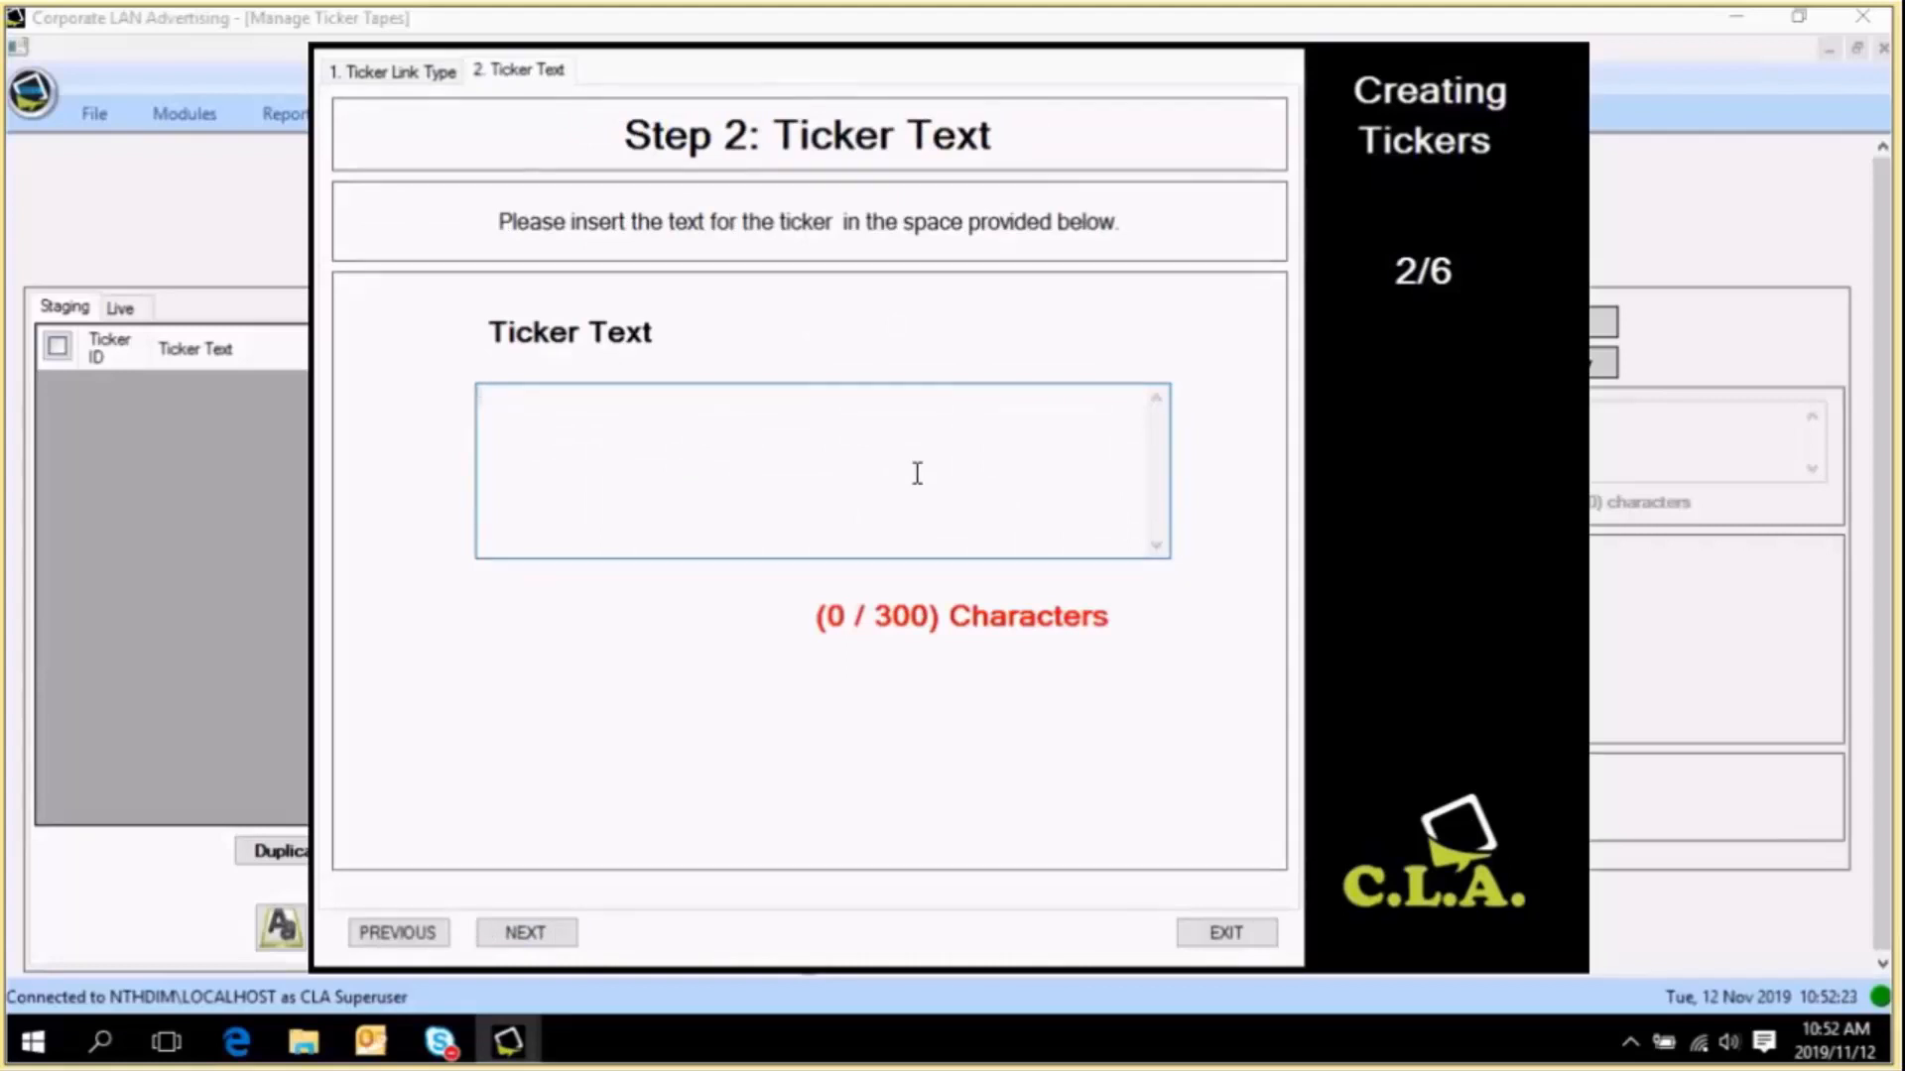
{"action": "type", "text": "This"}
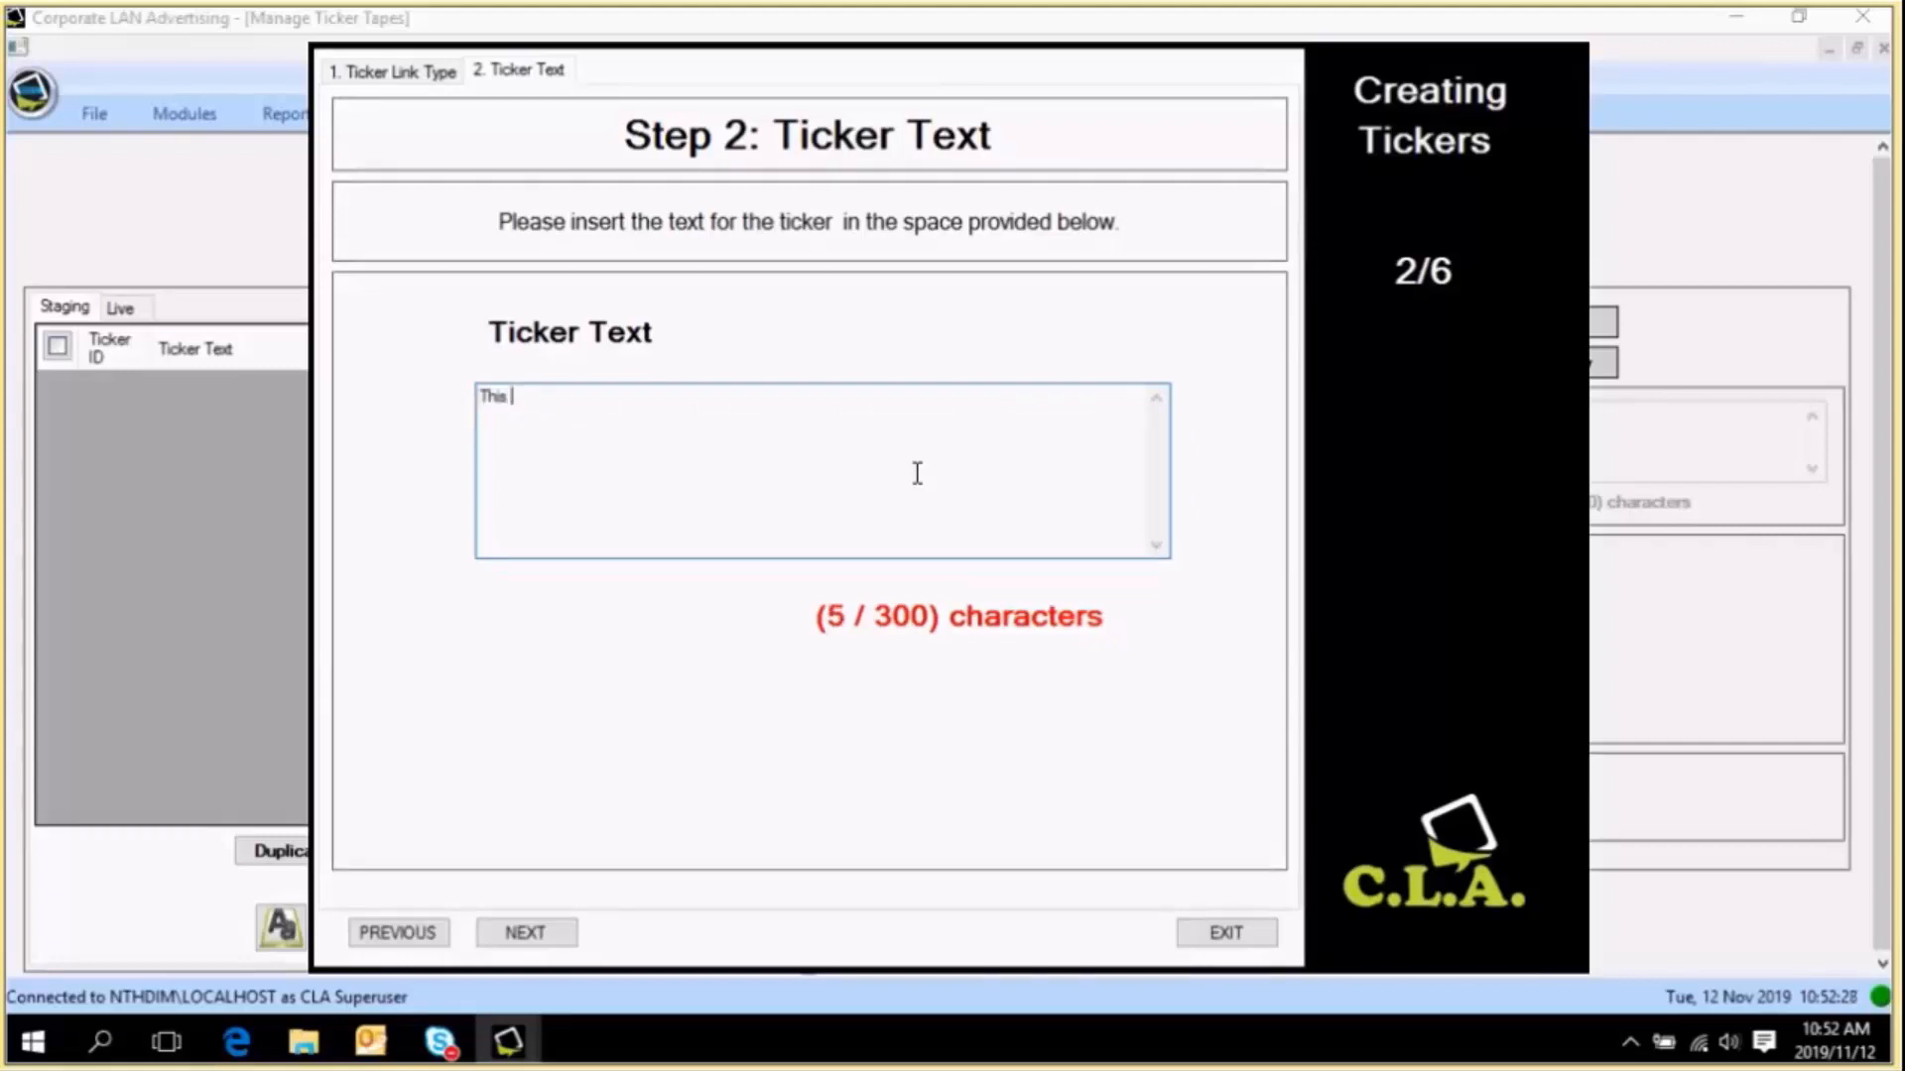
{"action": "type", "text": " is to"}
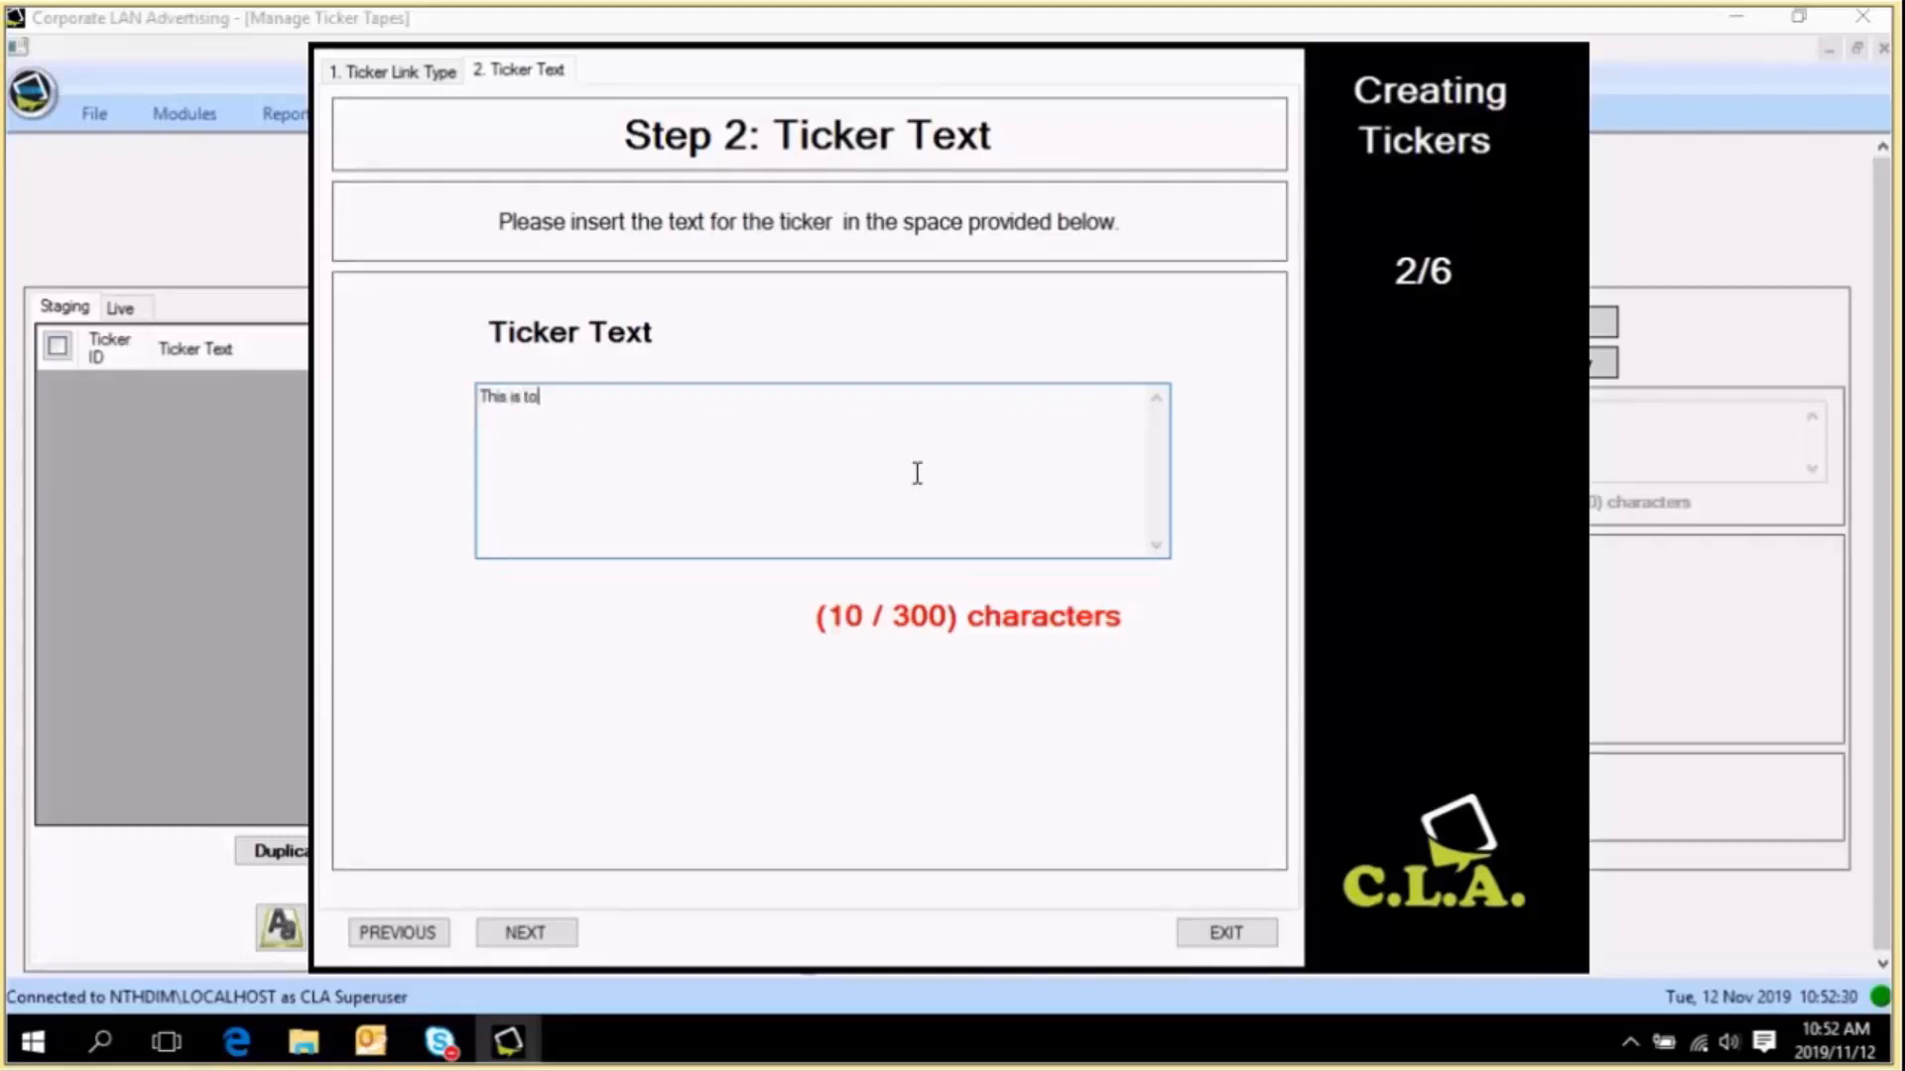
{"action": "type", "text": " illustrate how quick and sim"}
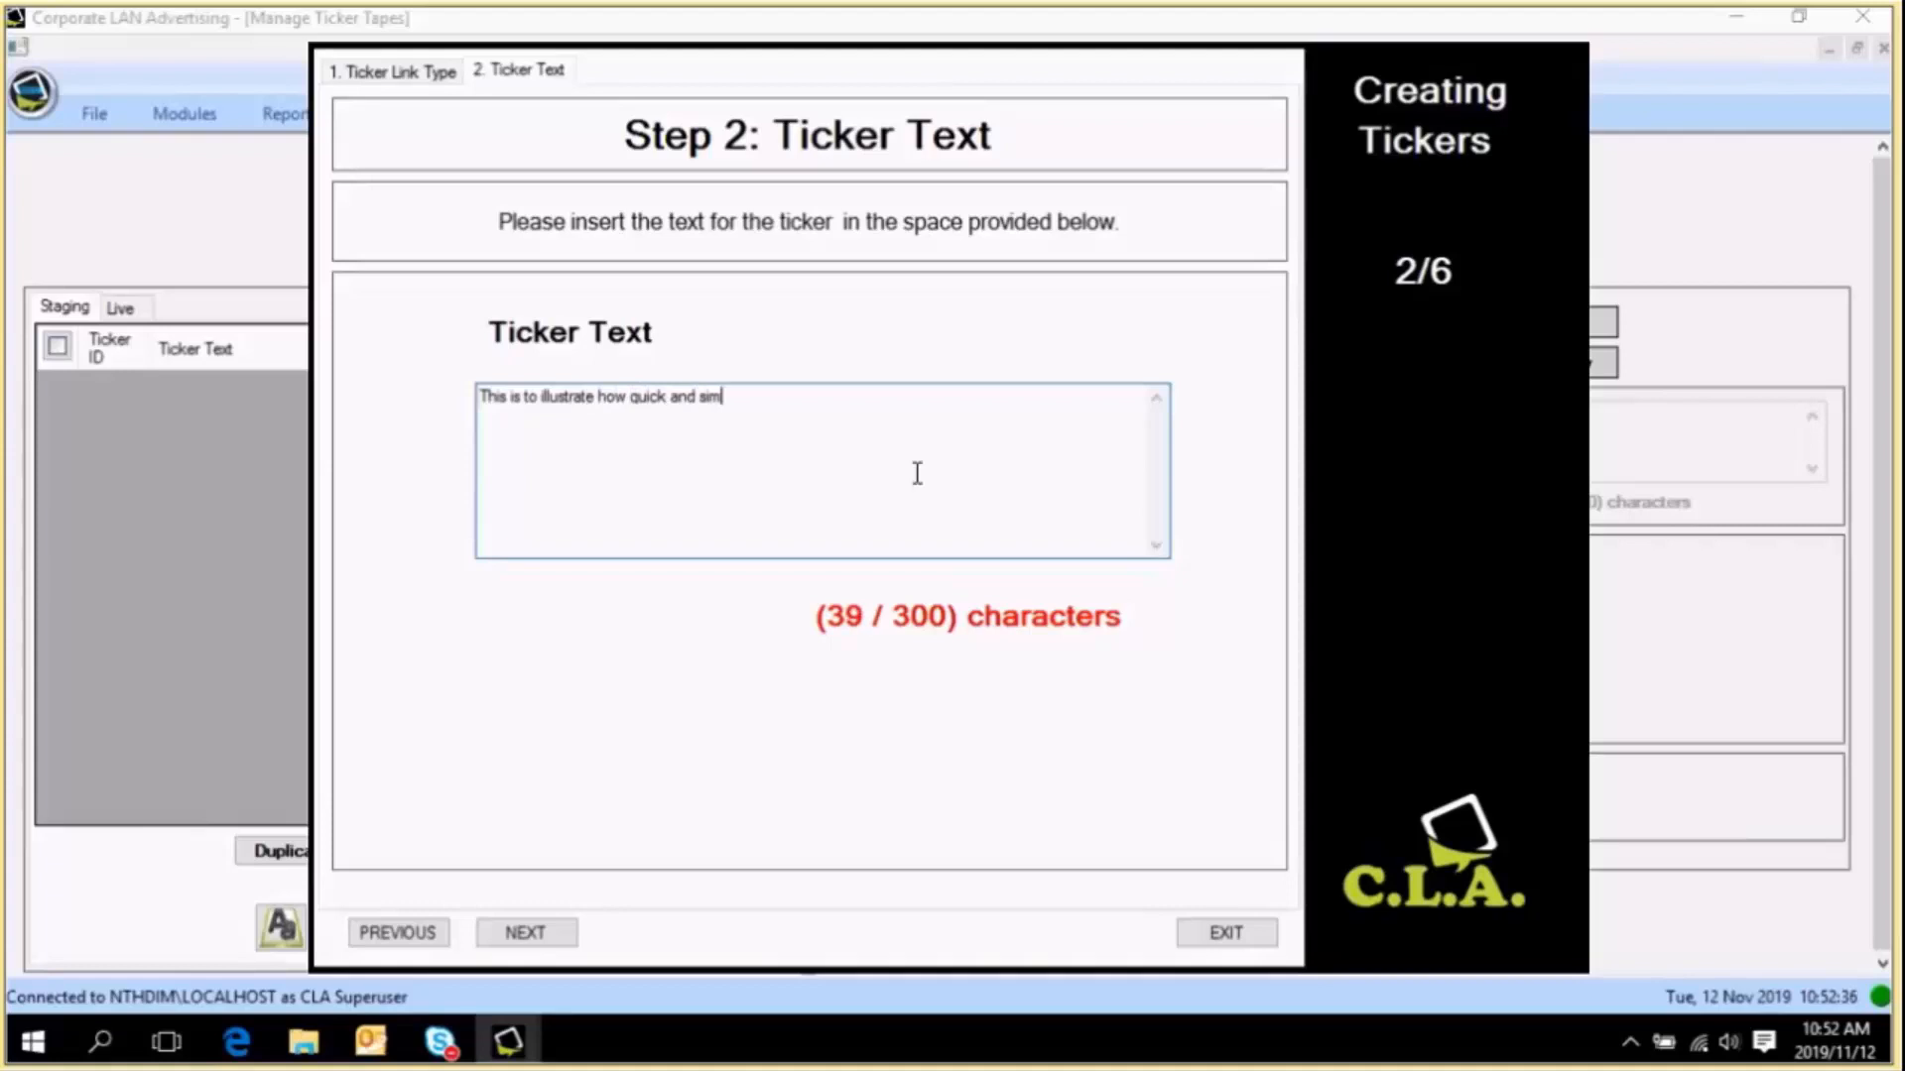
{"action": "type", "text": "ple it is to set up a ticker!!"}
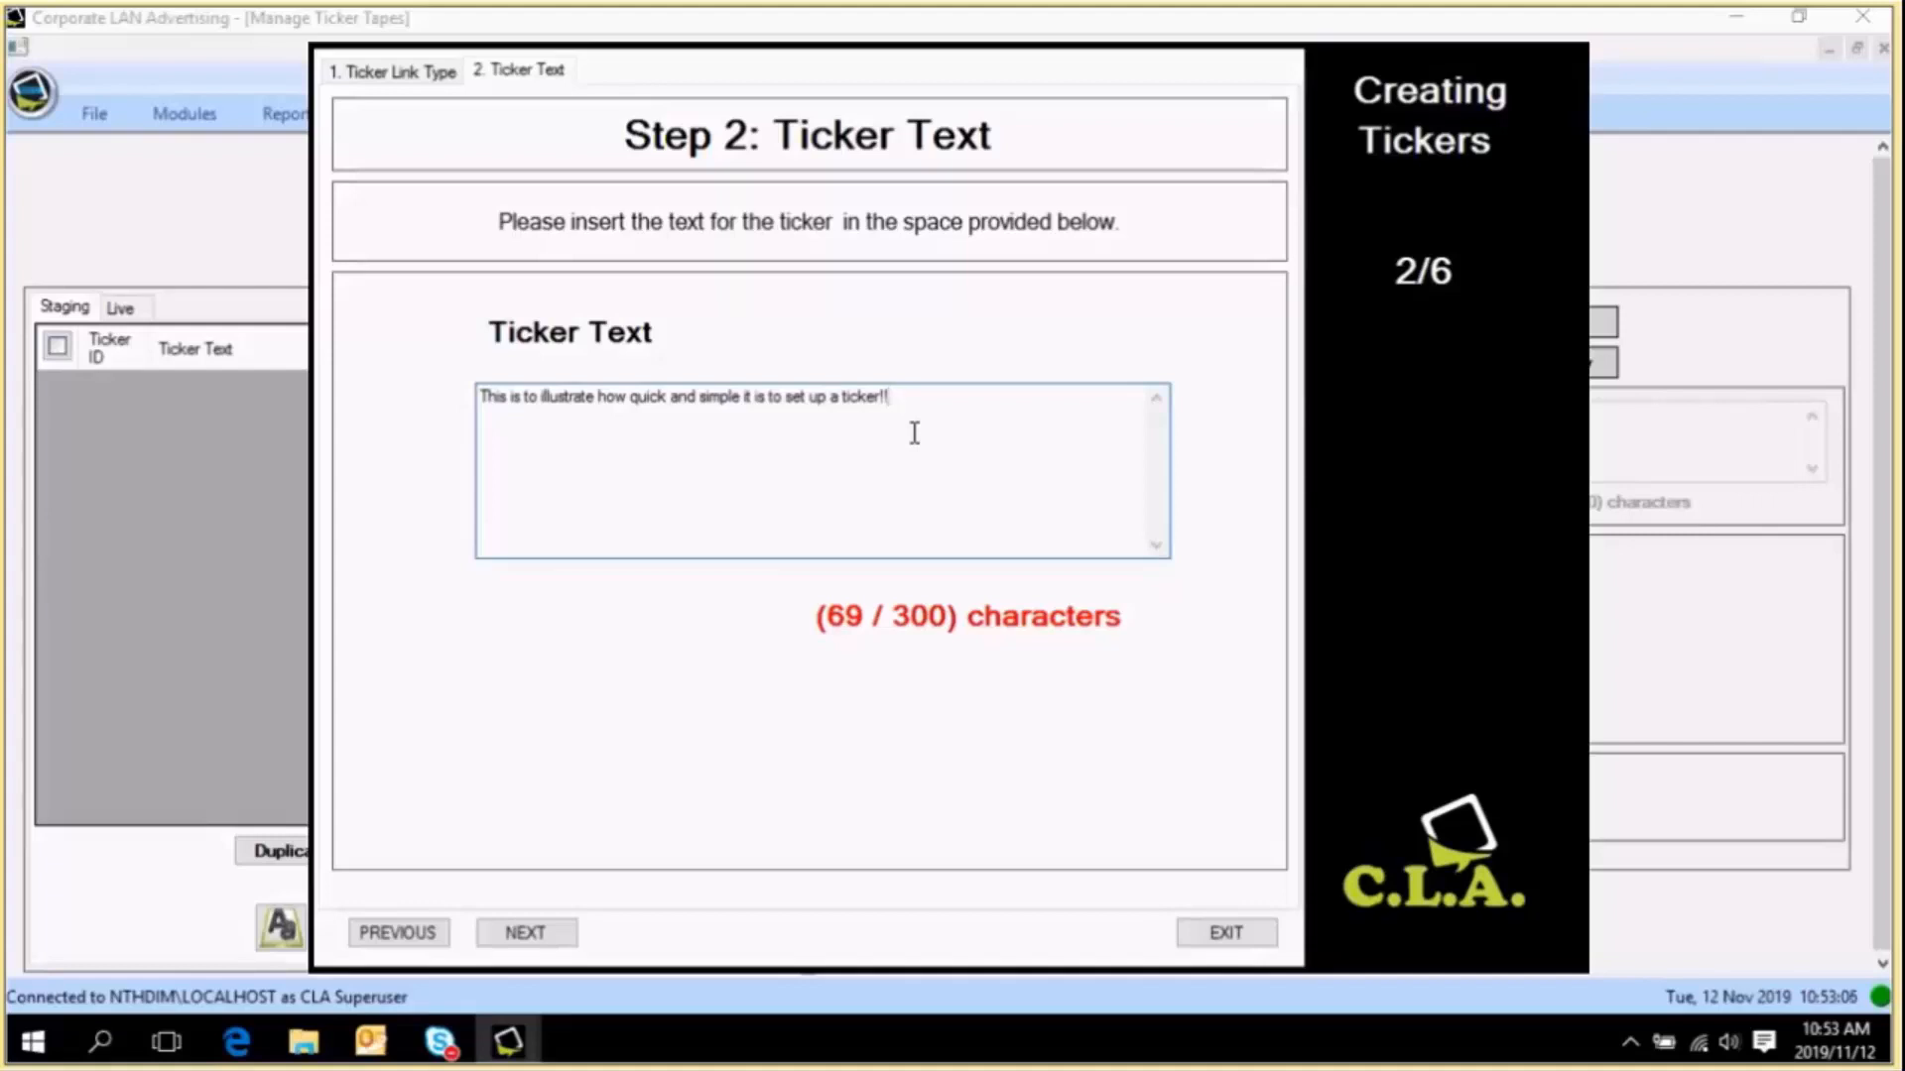
{"action": "left_click", "coordinate": [519, 934]}
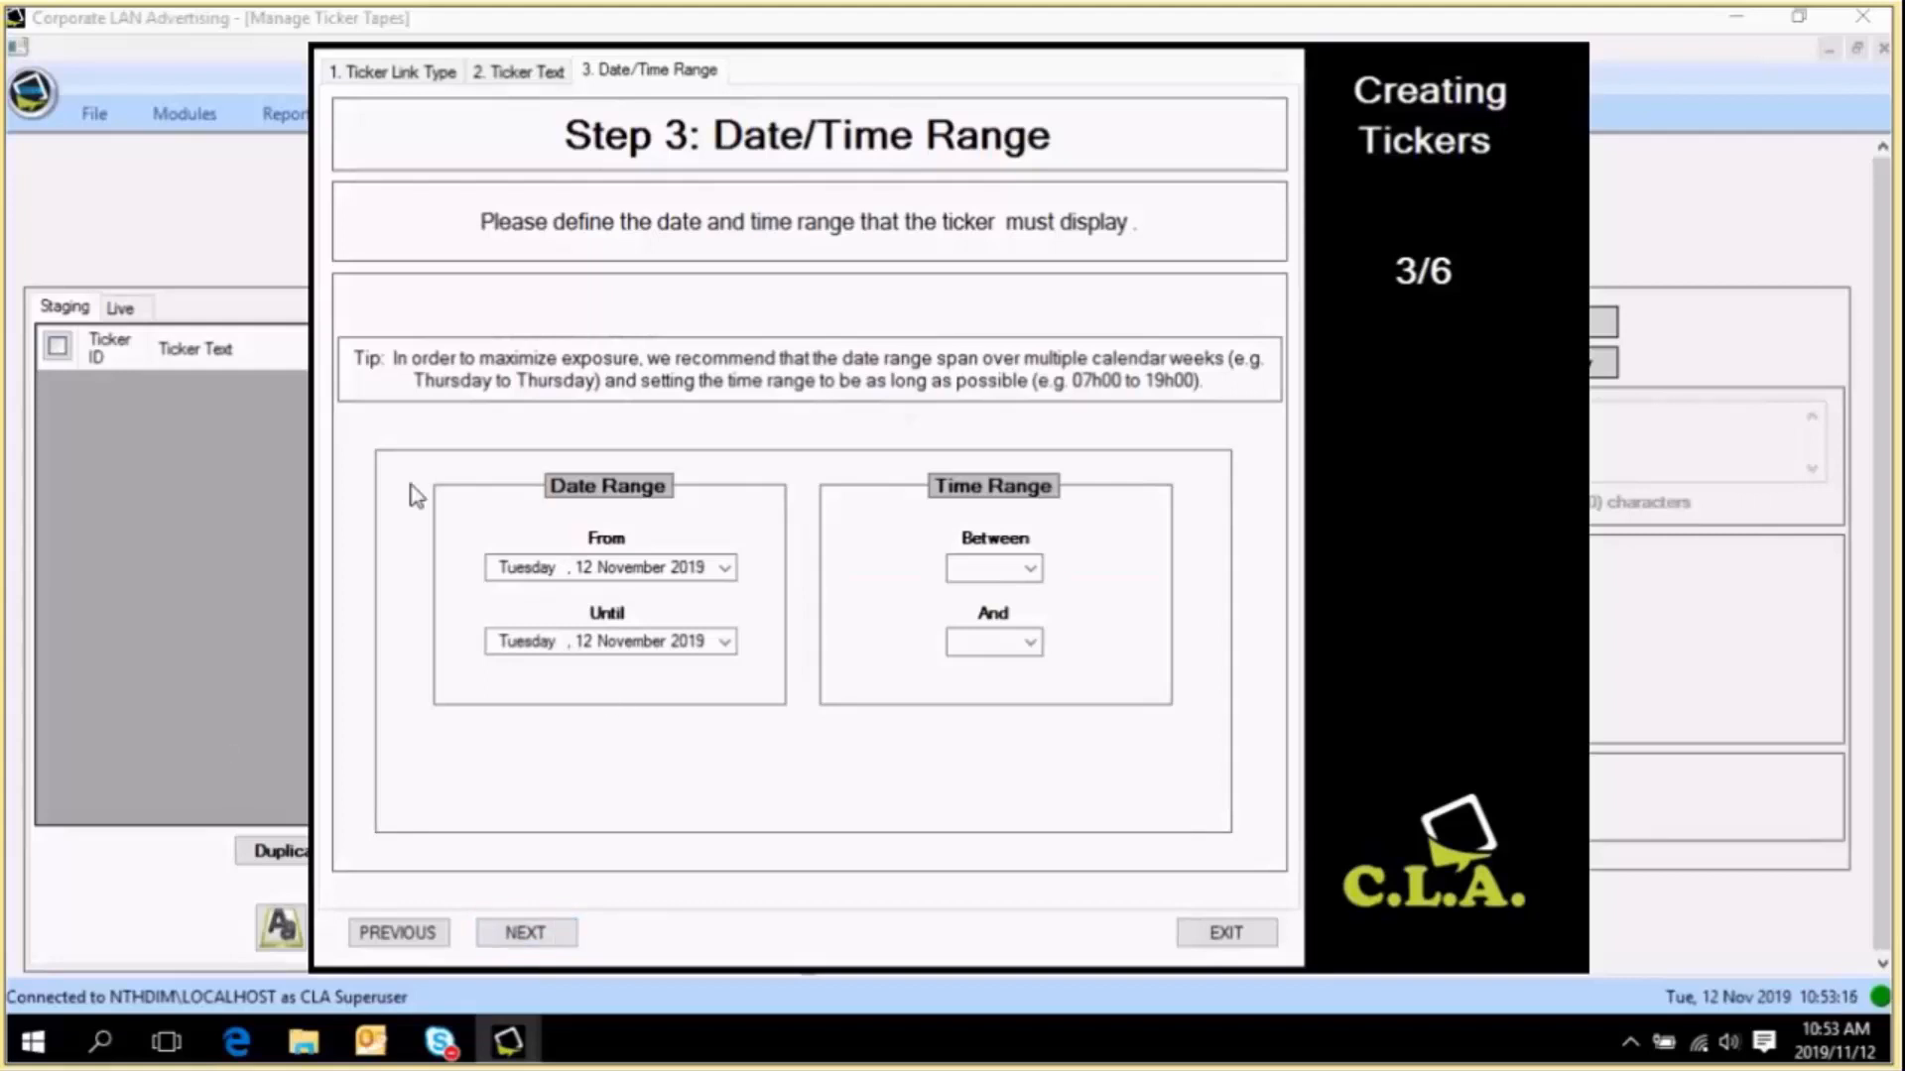
Schedule the ticker until 22 November 2019 between 06:00 and 18:00, and continue to the target audience, accepting the notice.
{"action": "left_click", "coordinate": [734, 641]}
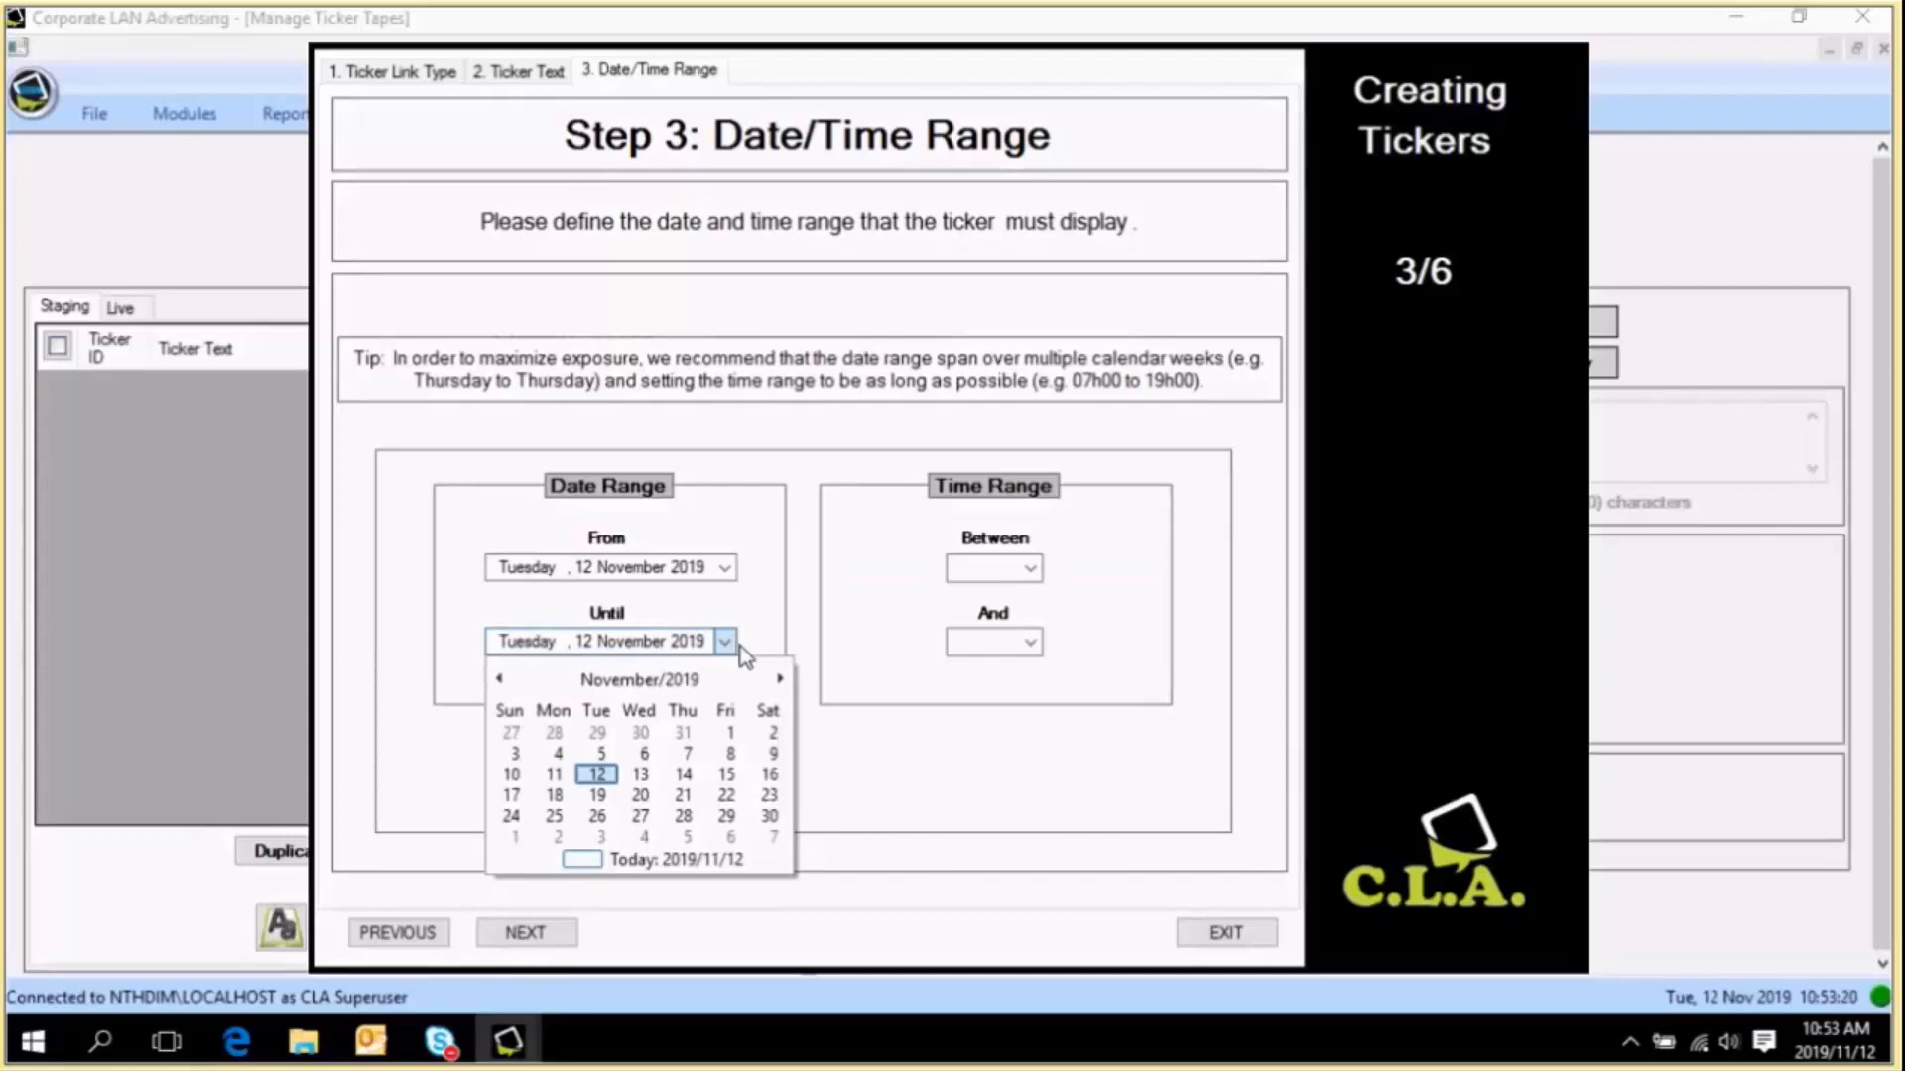
{"action": "left_click", "coordinate": [727, 795]}
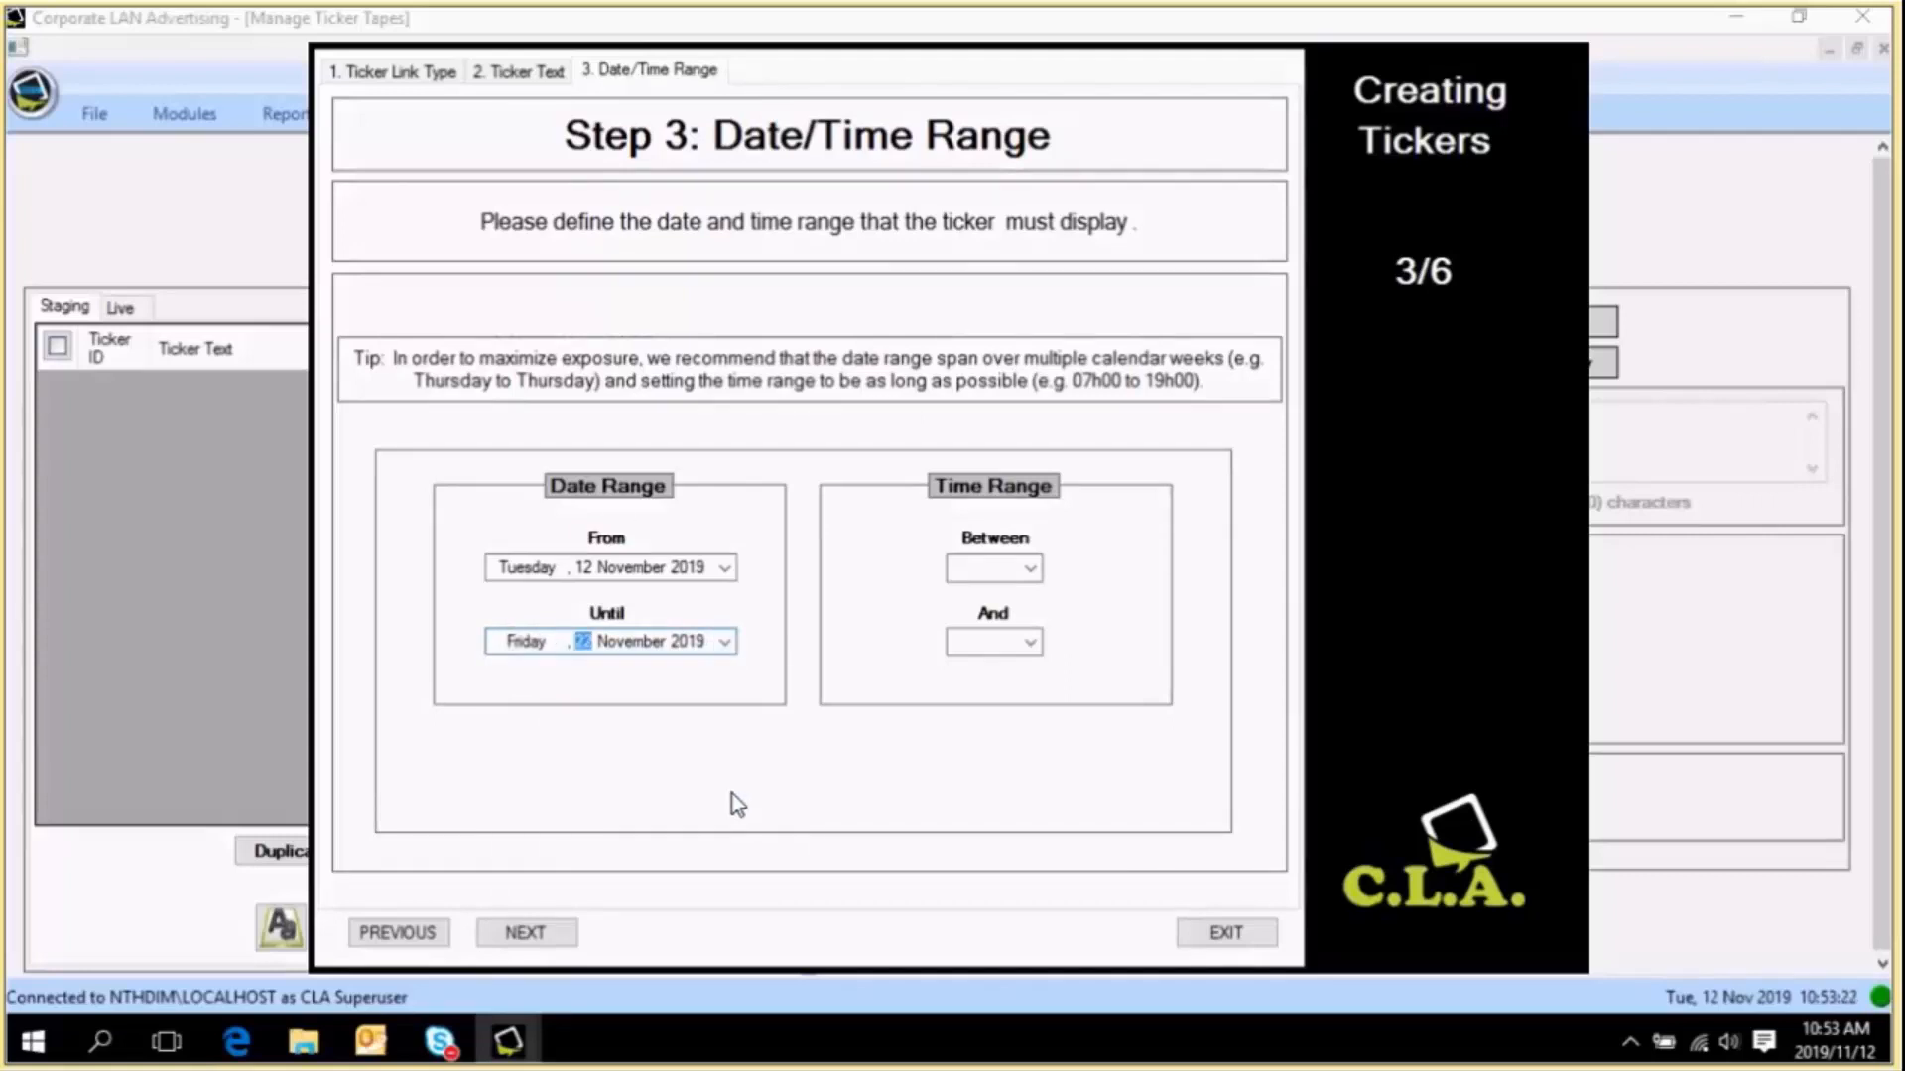
{"action": "left_click", "coordinate": [1030, 569]}
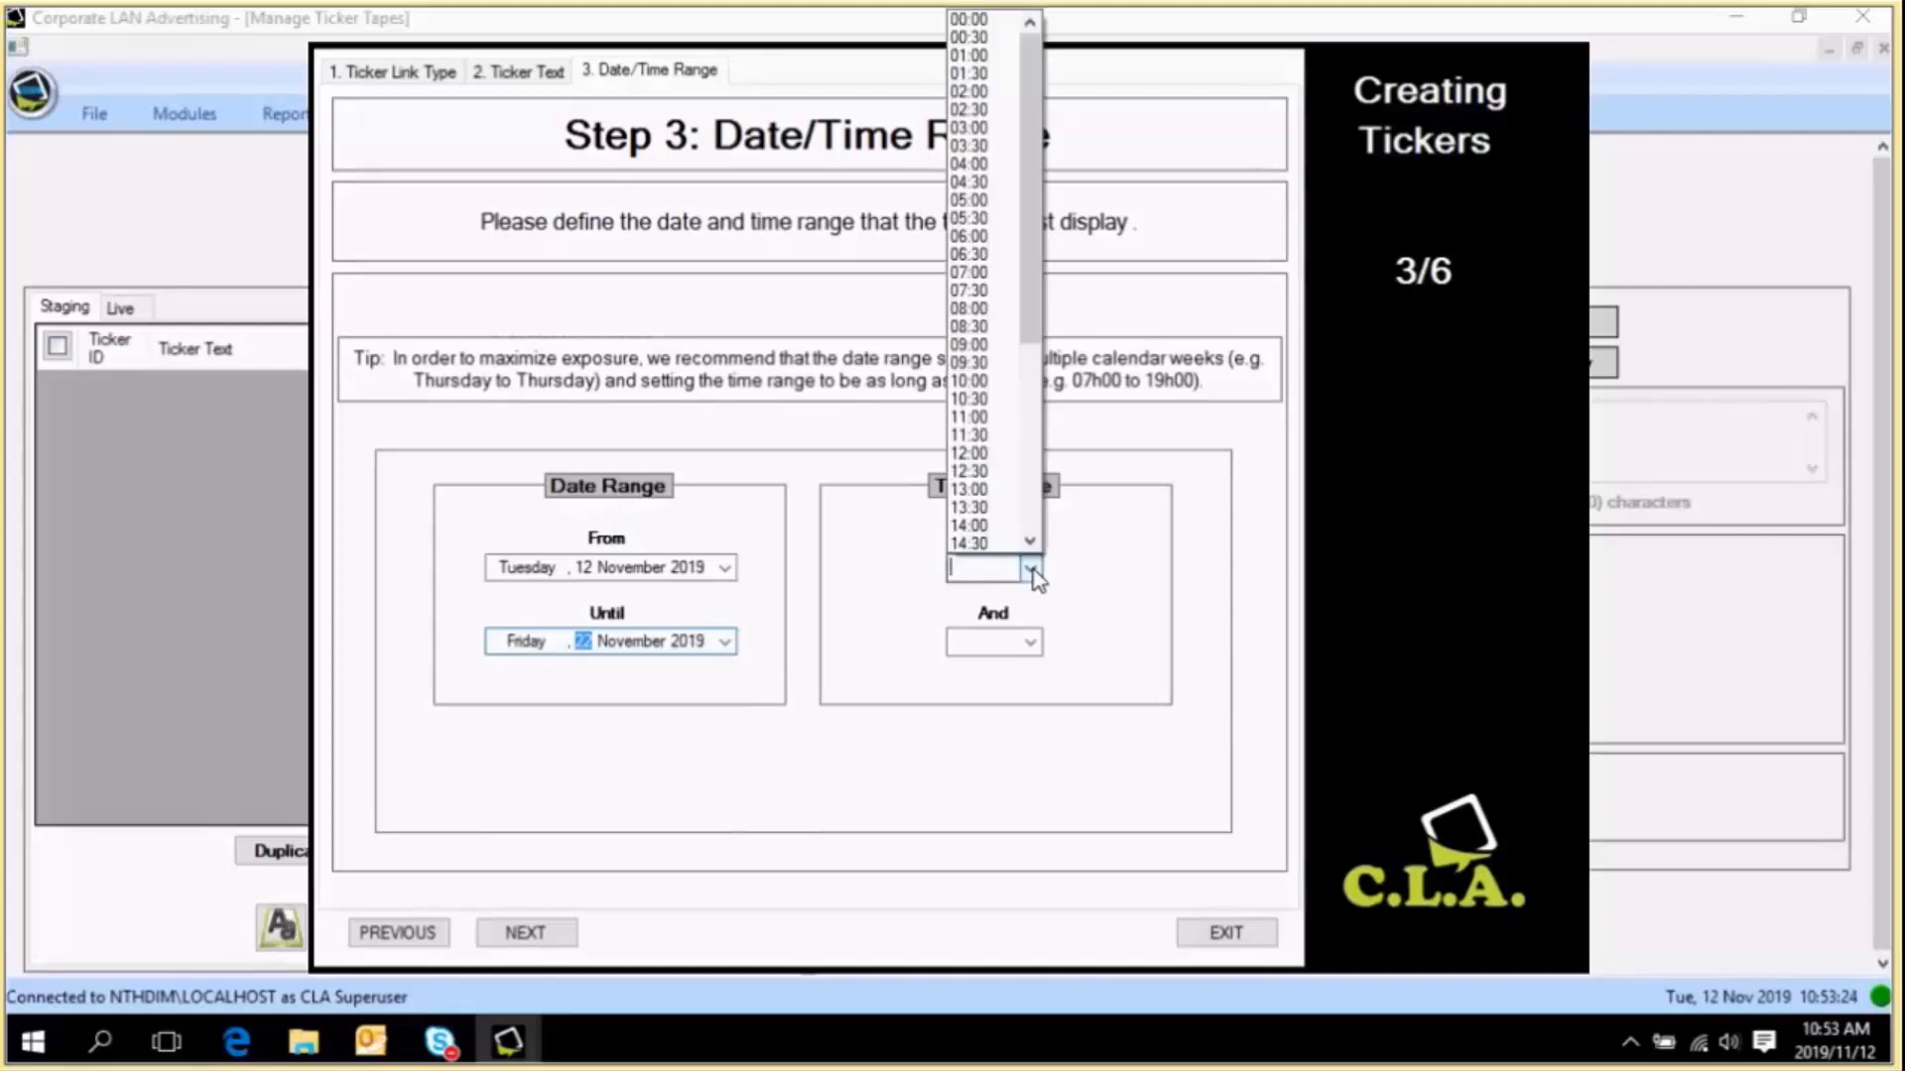
{"action": "left_click", "coordinate": [969, 238]}
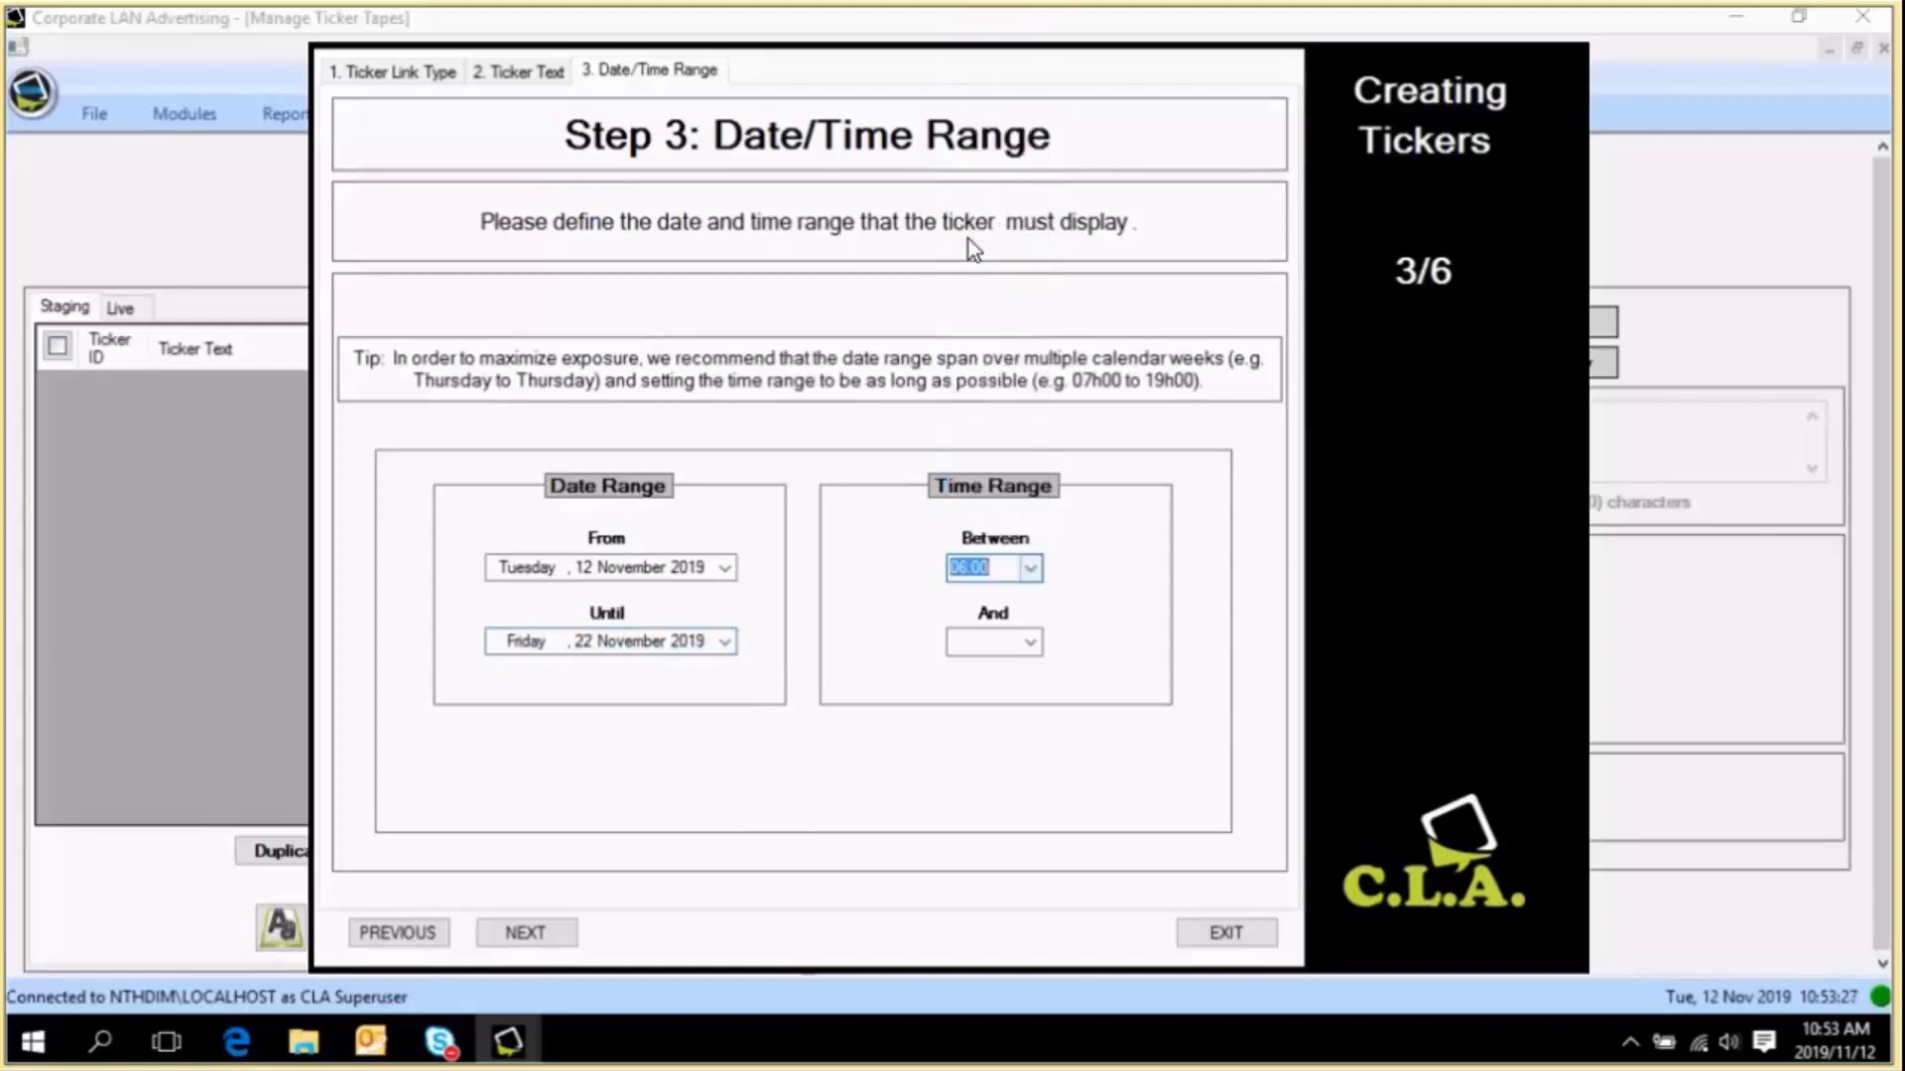
{"action": "left_click", "coordinate": [1031, 643]}
{"action": "left_click", "coordinate": [1039, 587]}
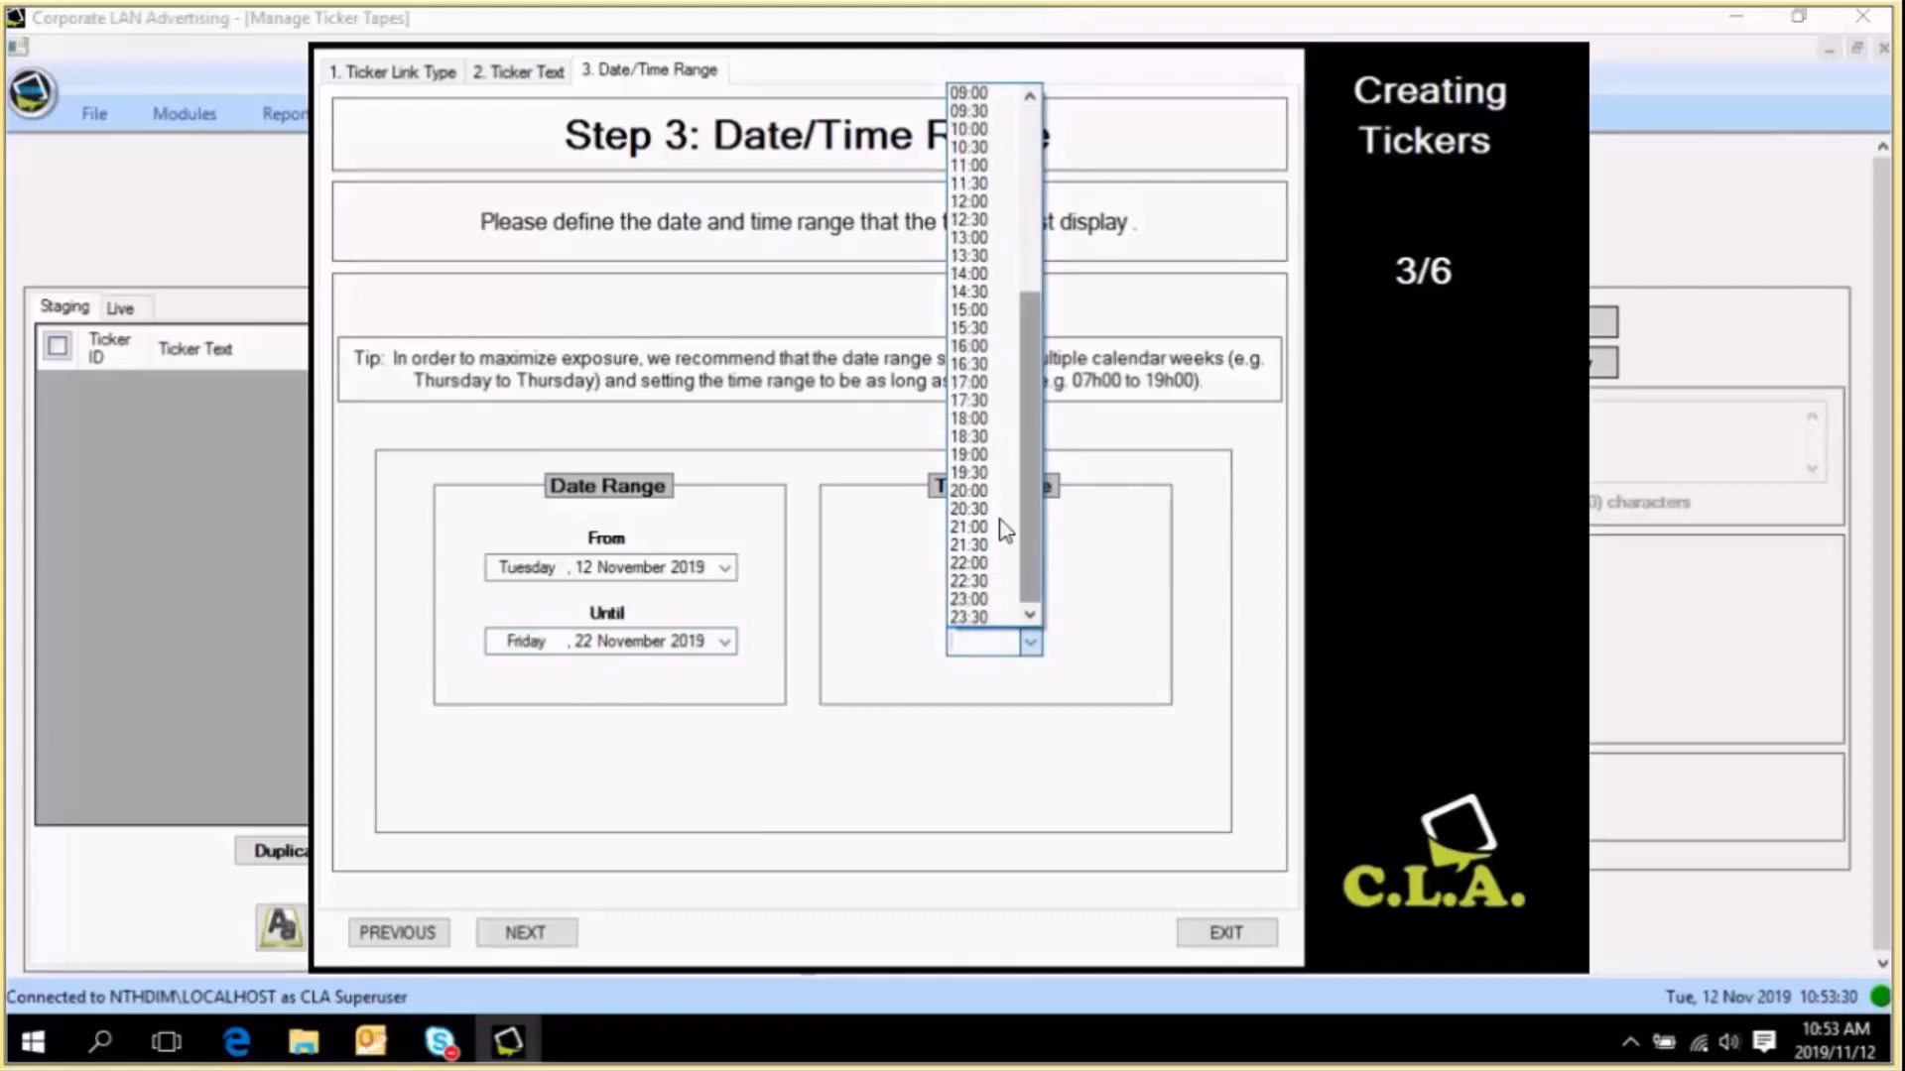
{"action": "left_click", "coordinate": [980, 420]}
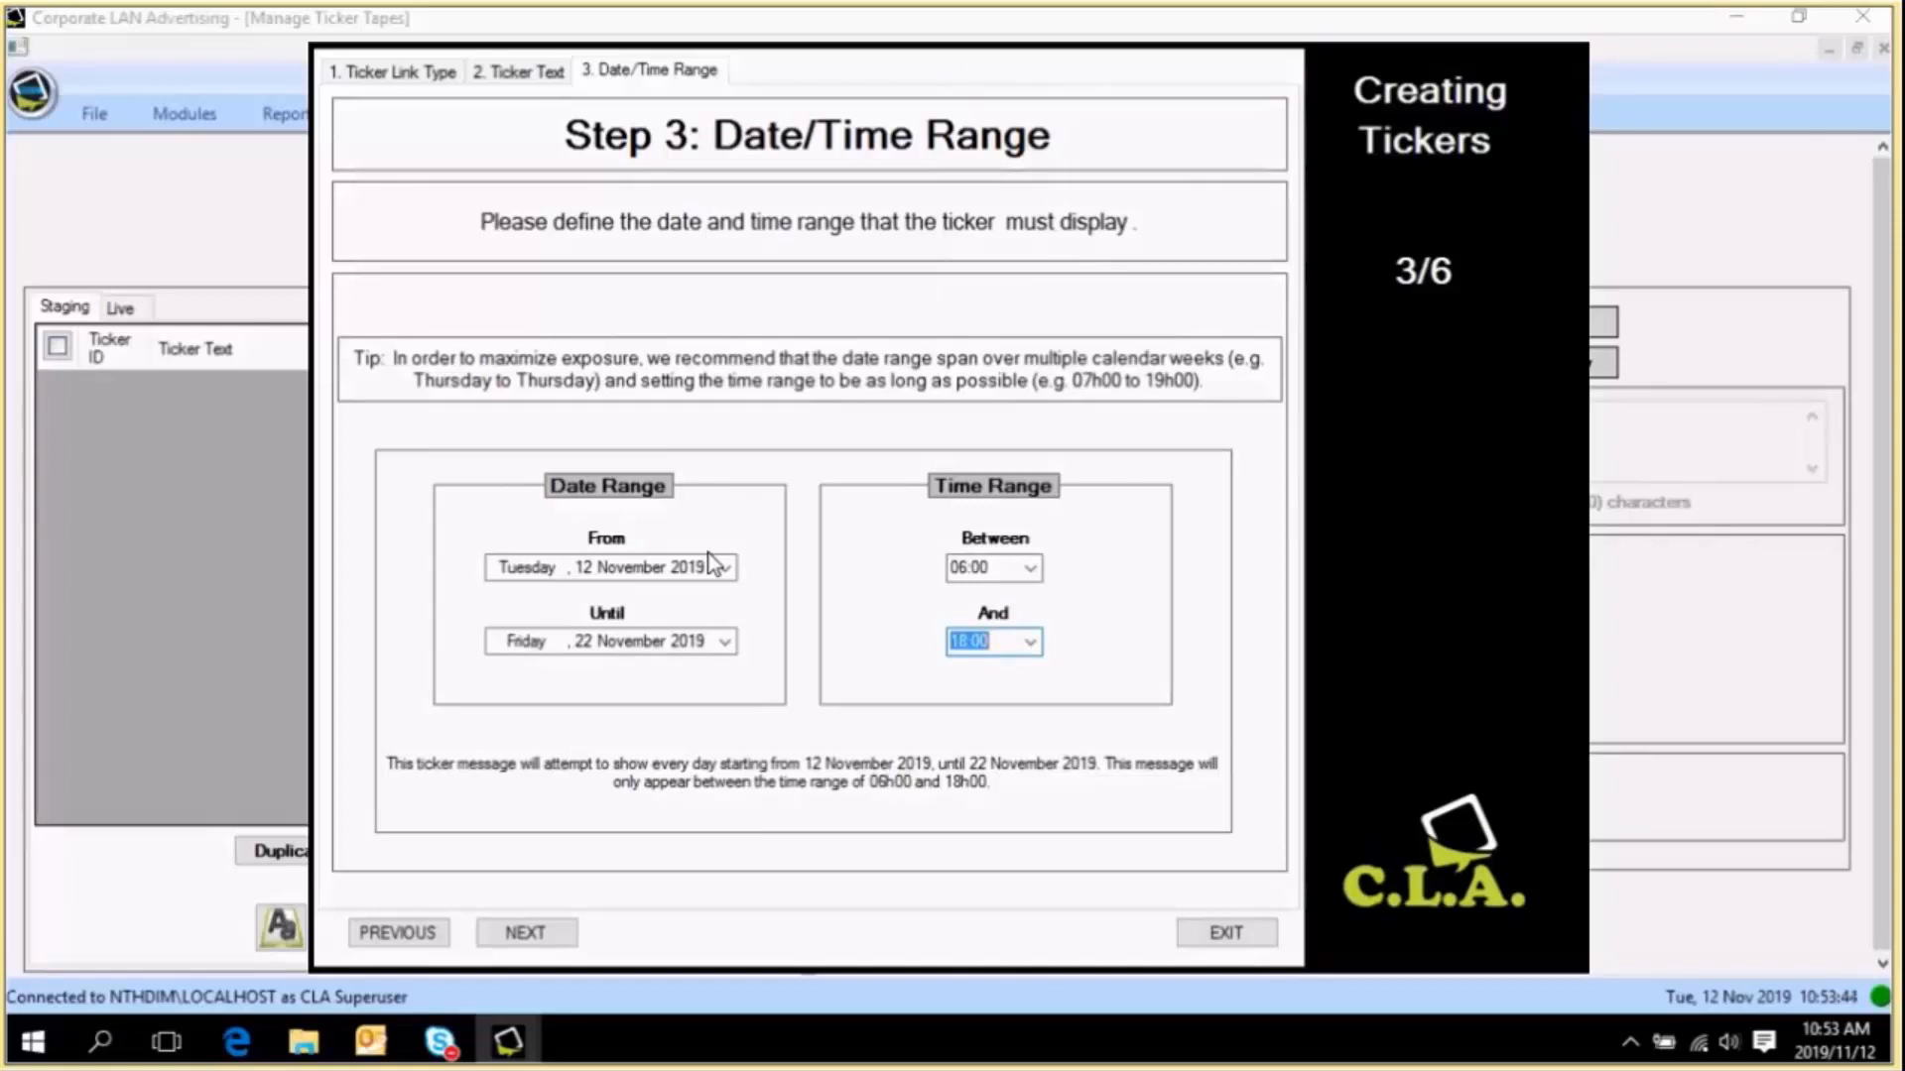
{"action": "left_click", "coordinate": [534, 933]}
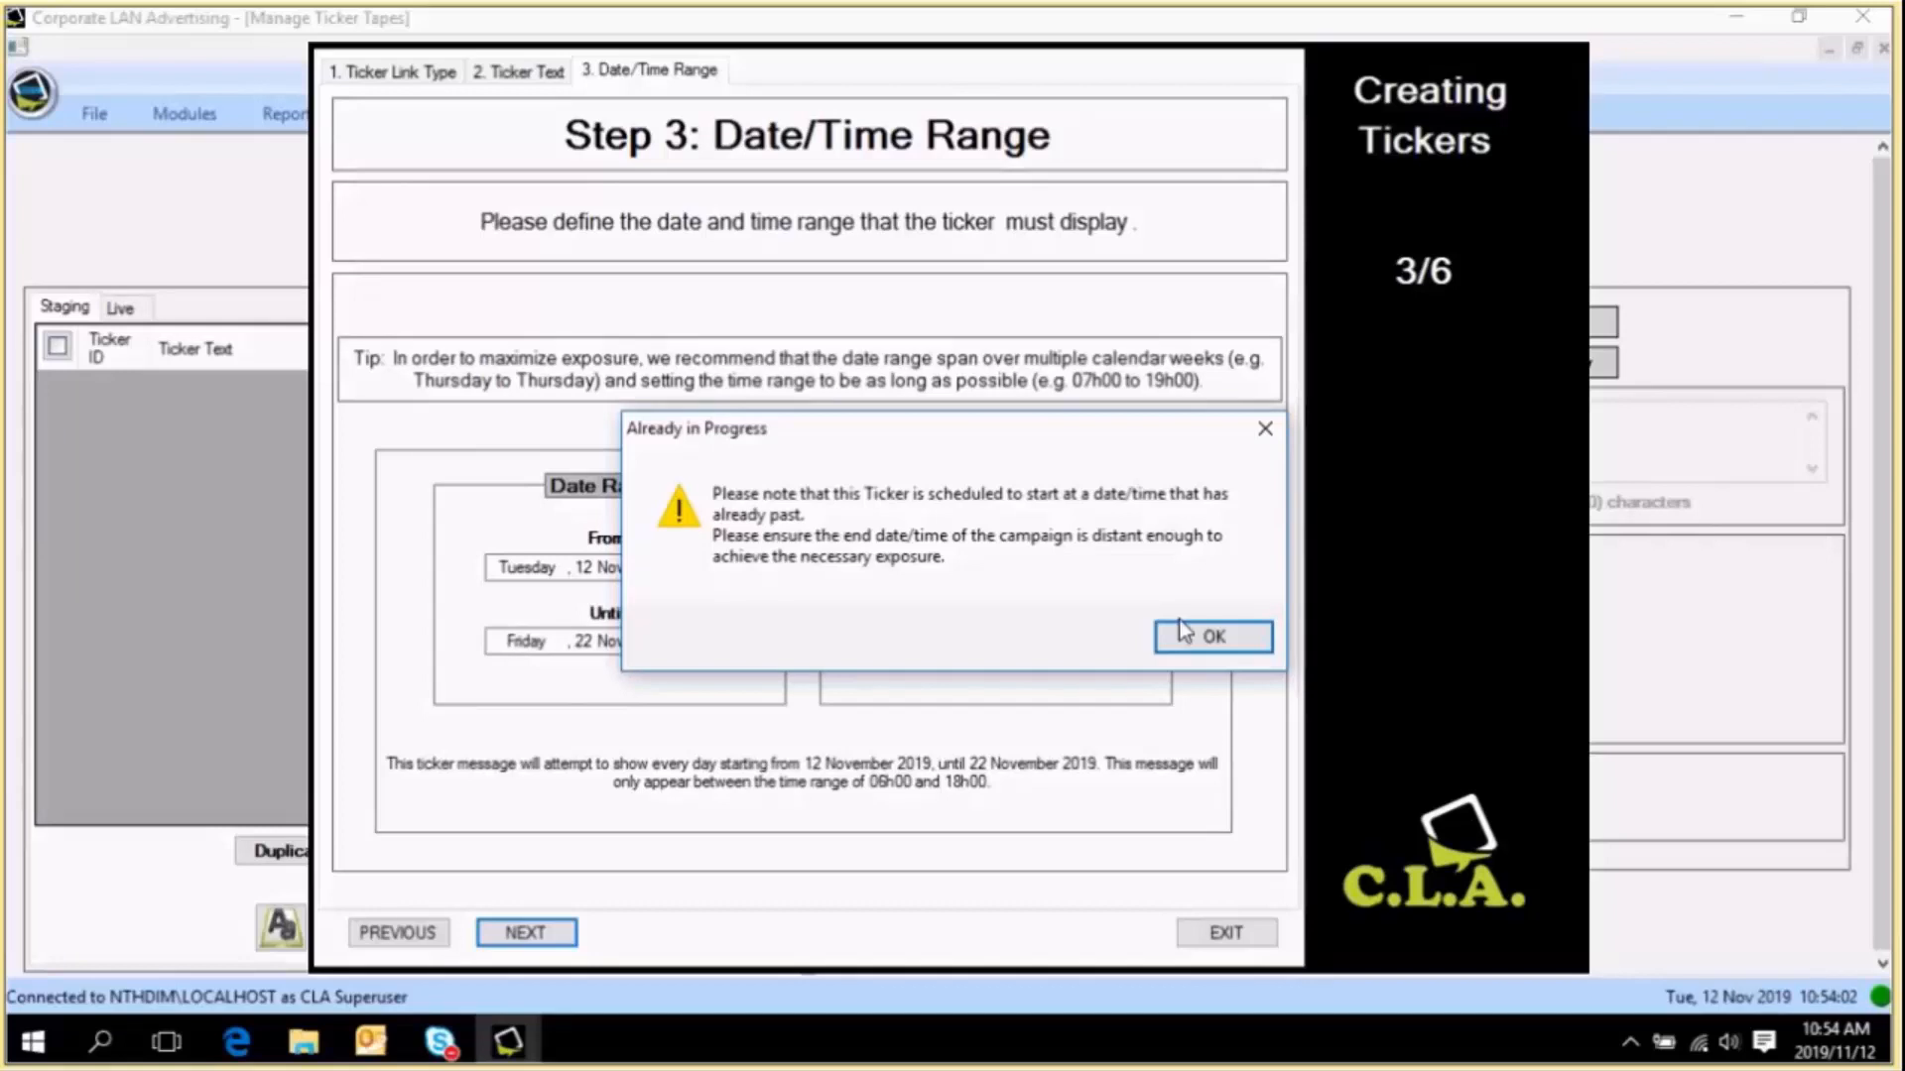
{"action": "left_click", "coordinate": [1214, 638]}
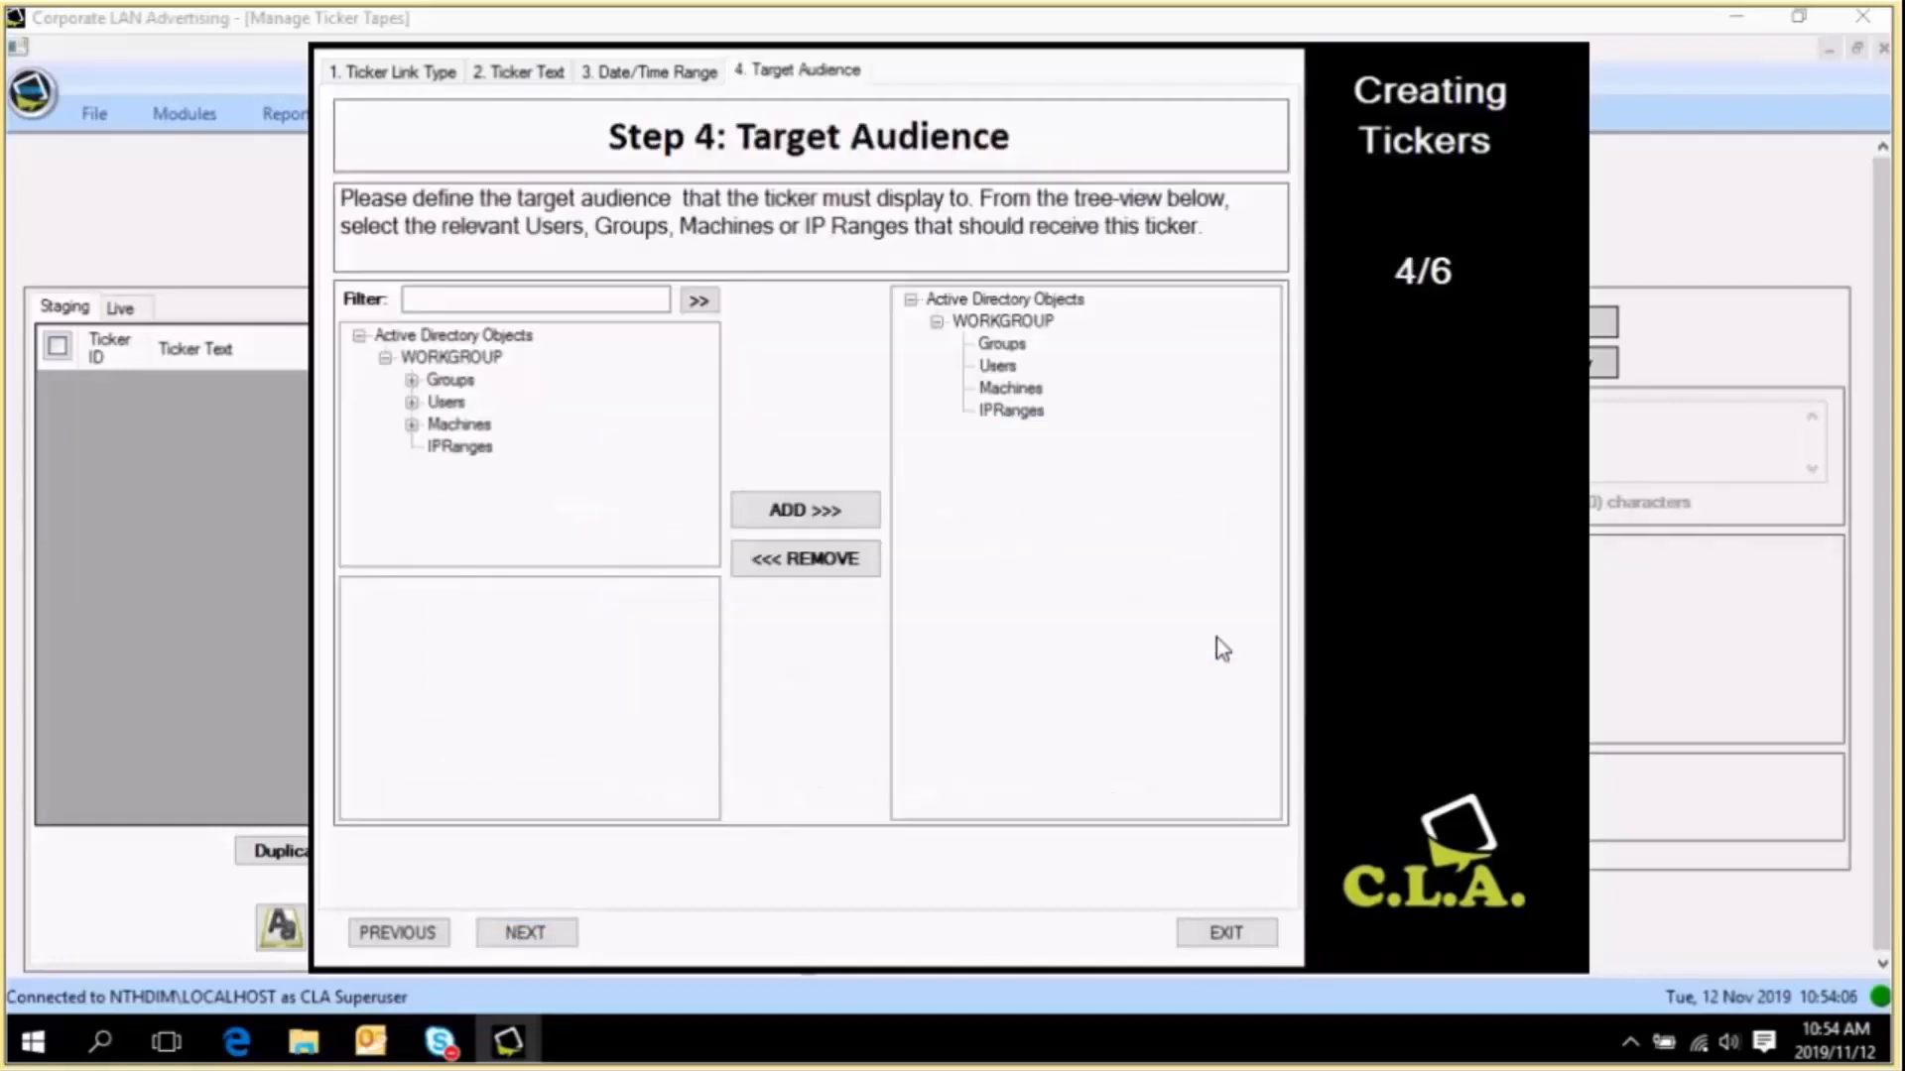
Filter the directory objects by "Cla - all", add the CLA - All Users group as target audience, and continue to the exposure summary.
{"action": "left_click", "coordinate": [506, 299]}
{"action": "type", "text": "Cla - all"}
{"action": "left_click", "coordinate": [699, 302]}
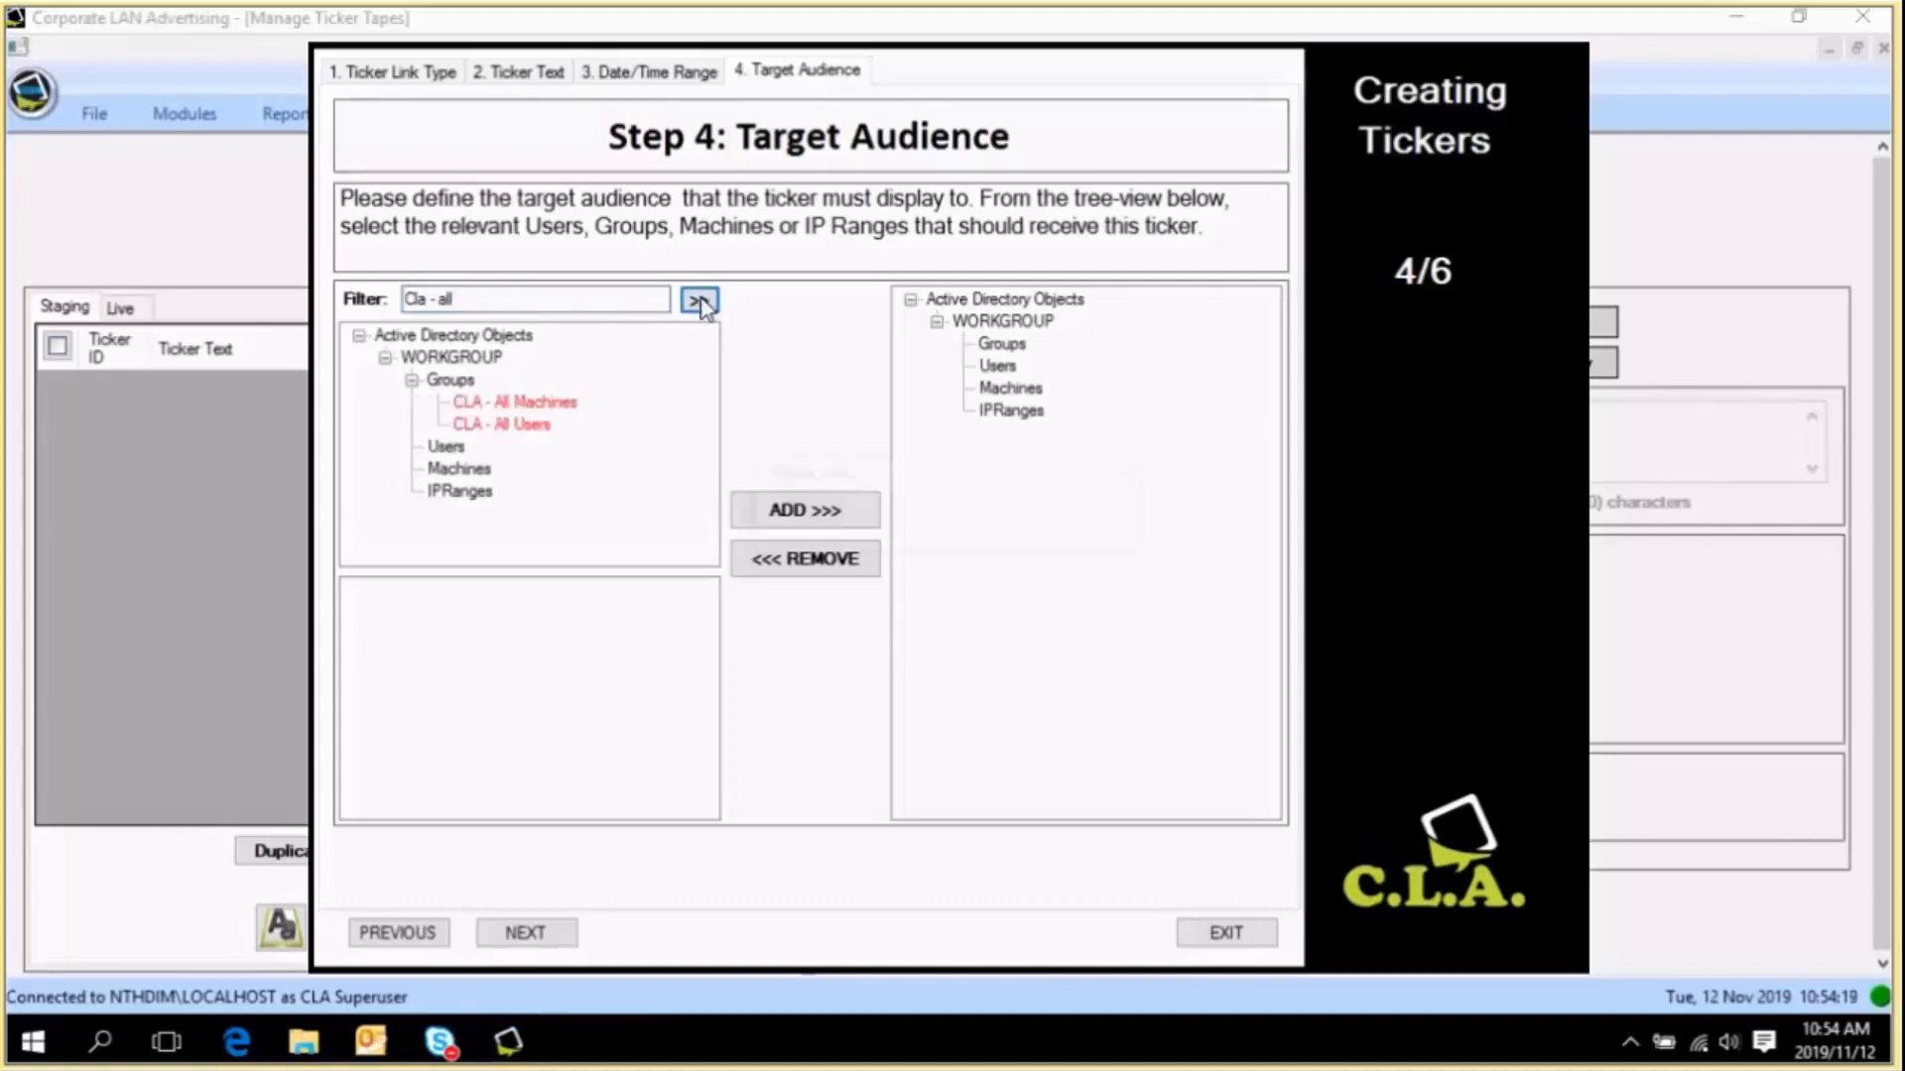
{"action": "left_click", "coordinate": [502, 426]}
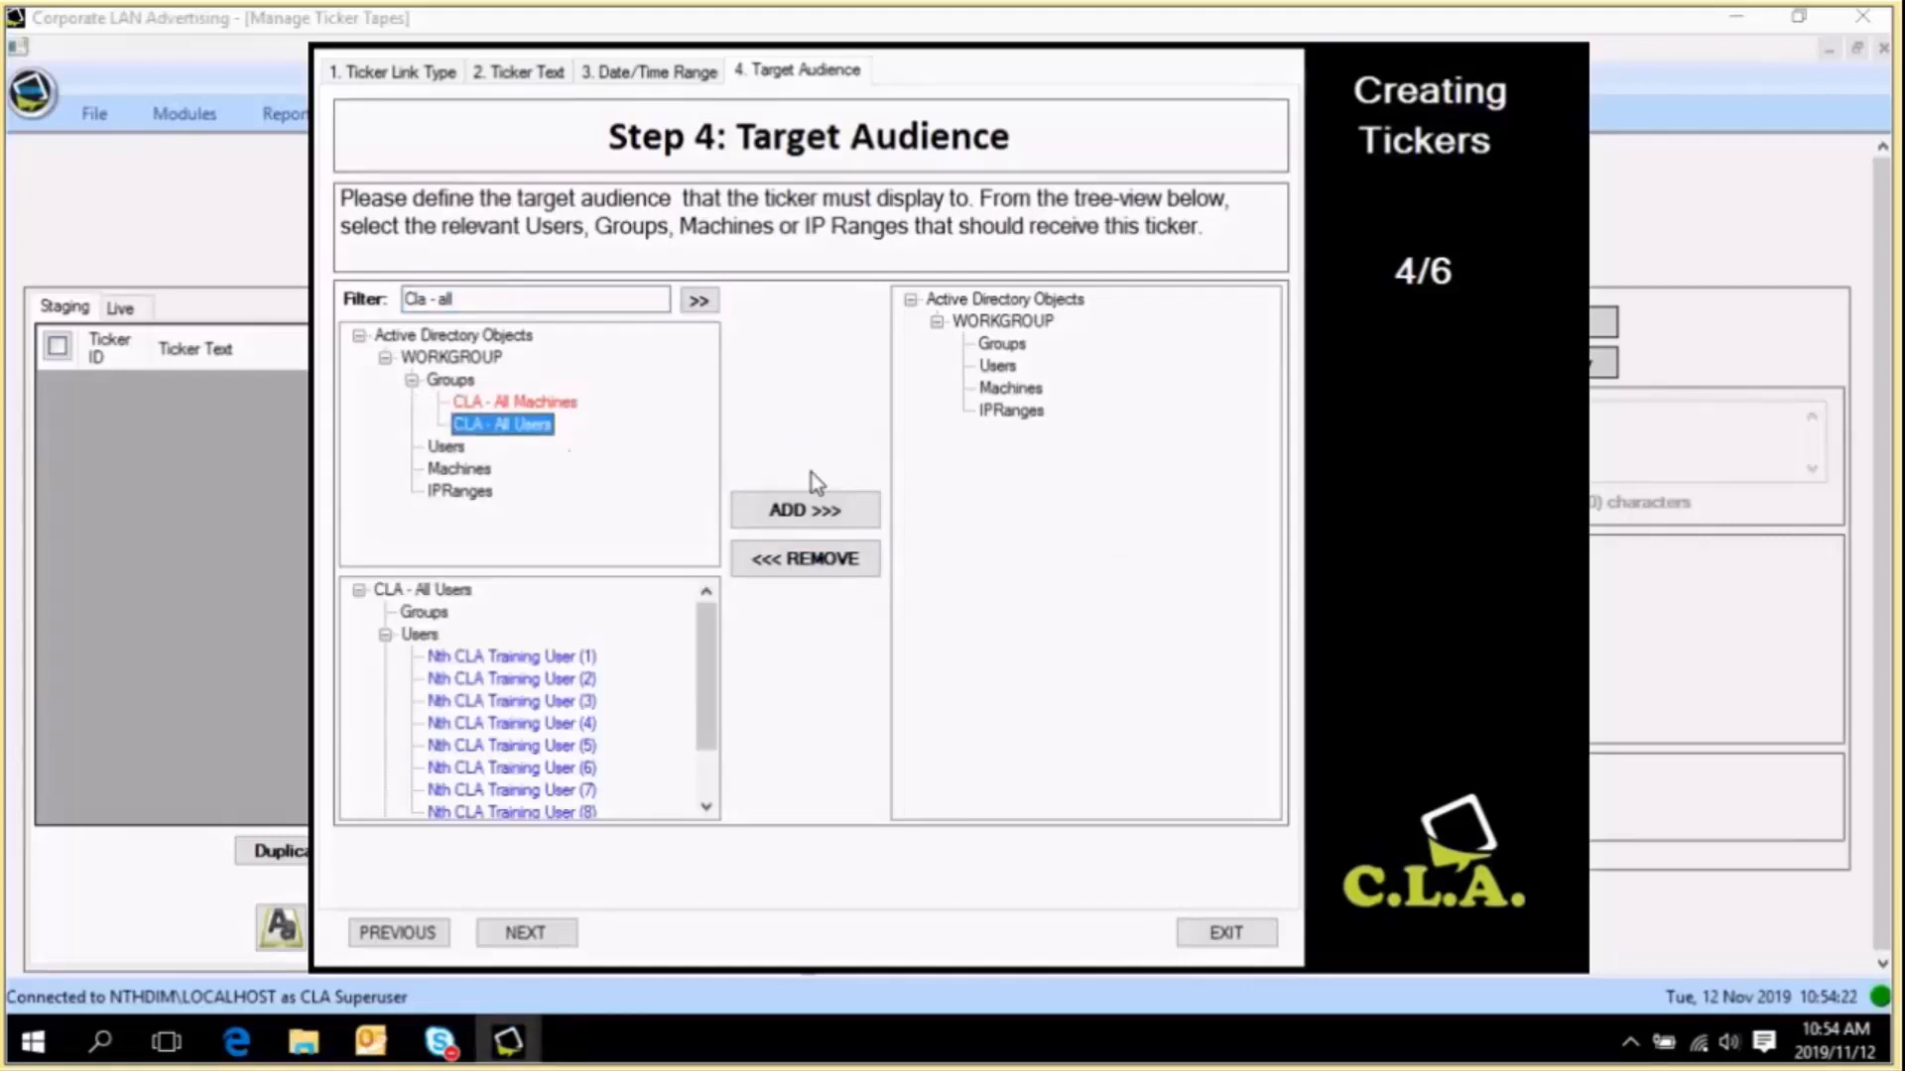
{"action": "left_click", "coordinate": [821, 510]}
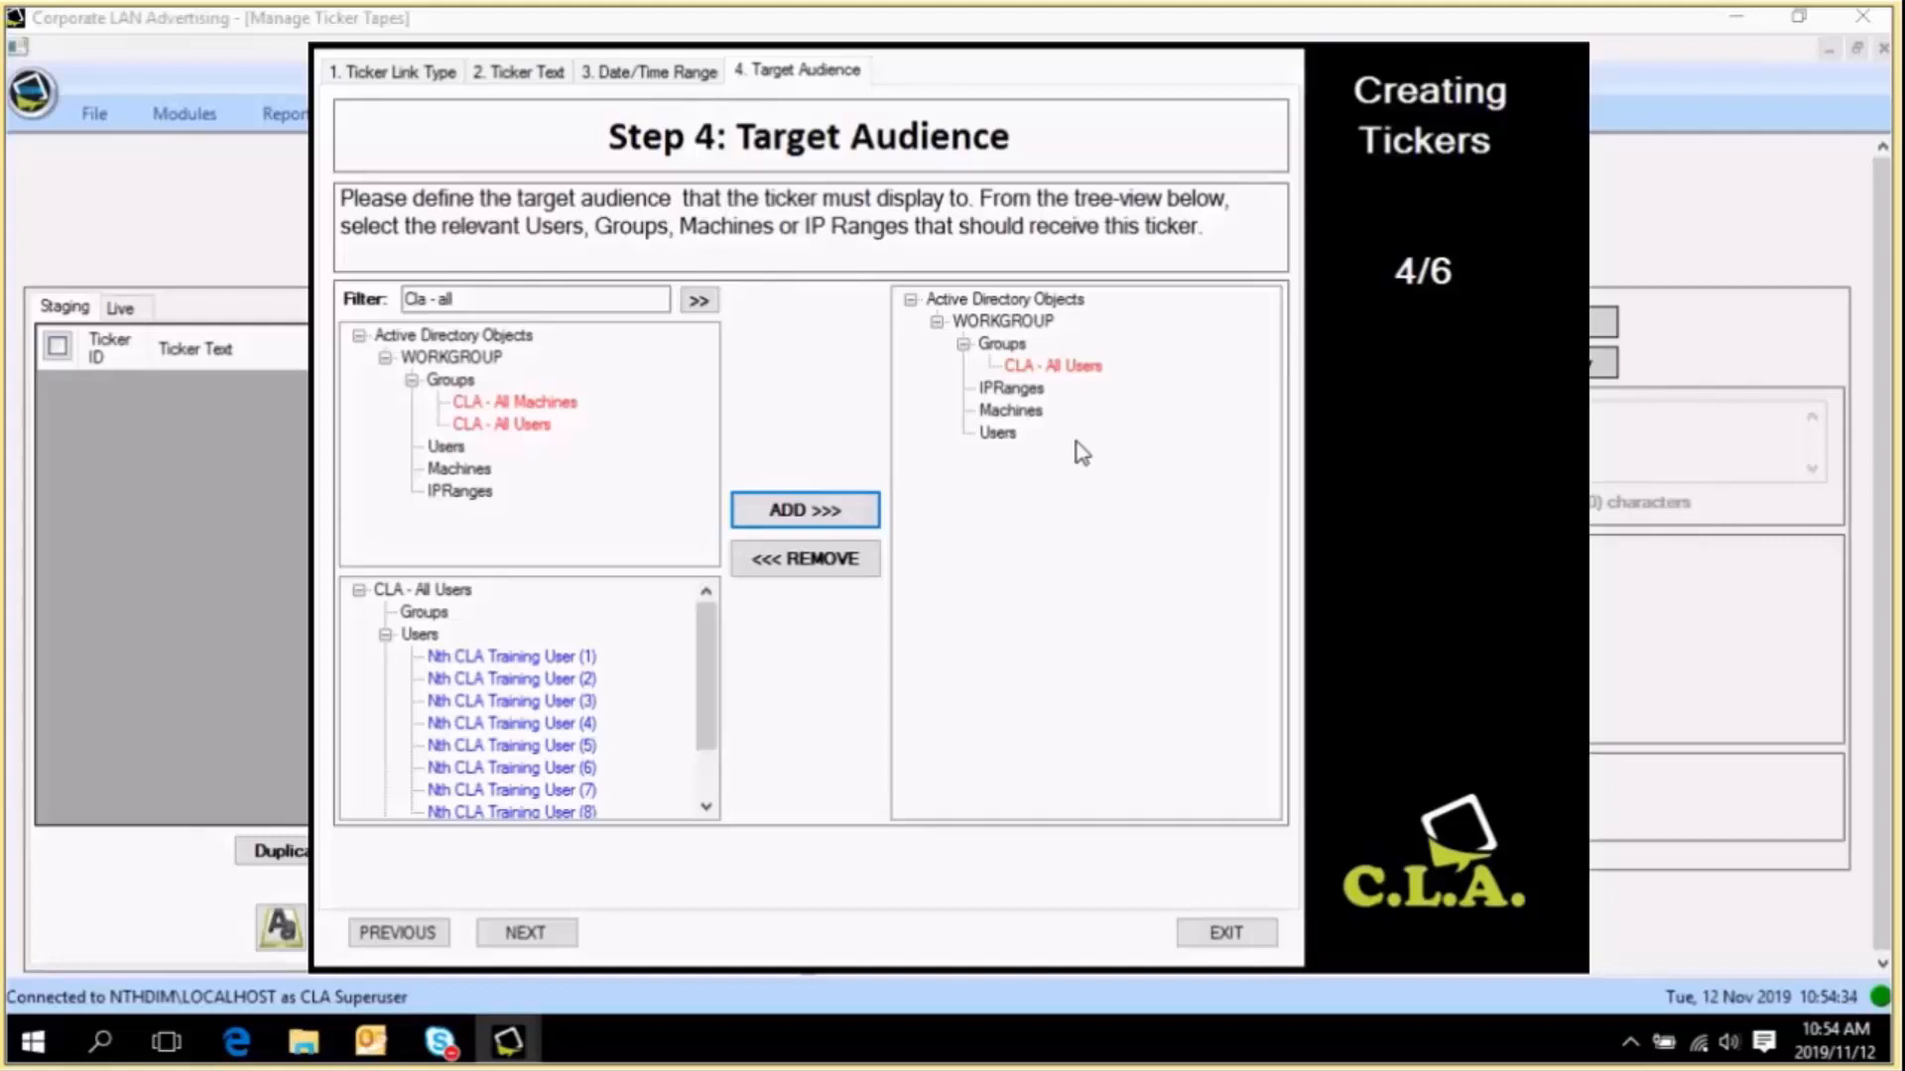
{"action": "left_click", "coordinate": [542, 935]}
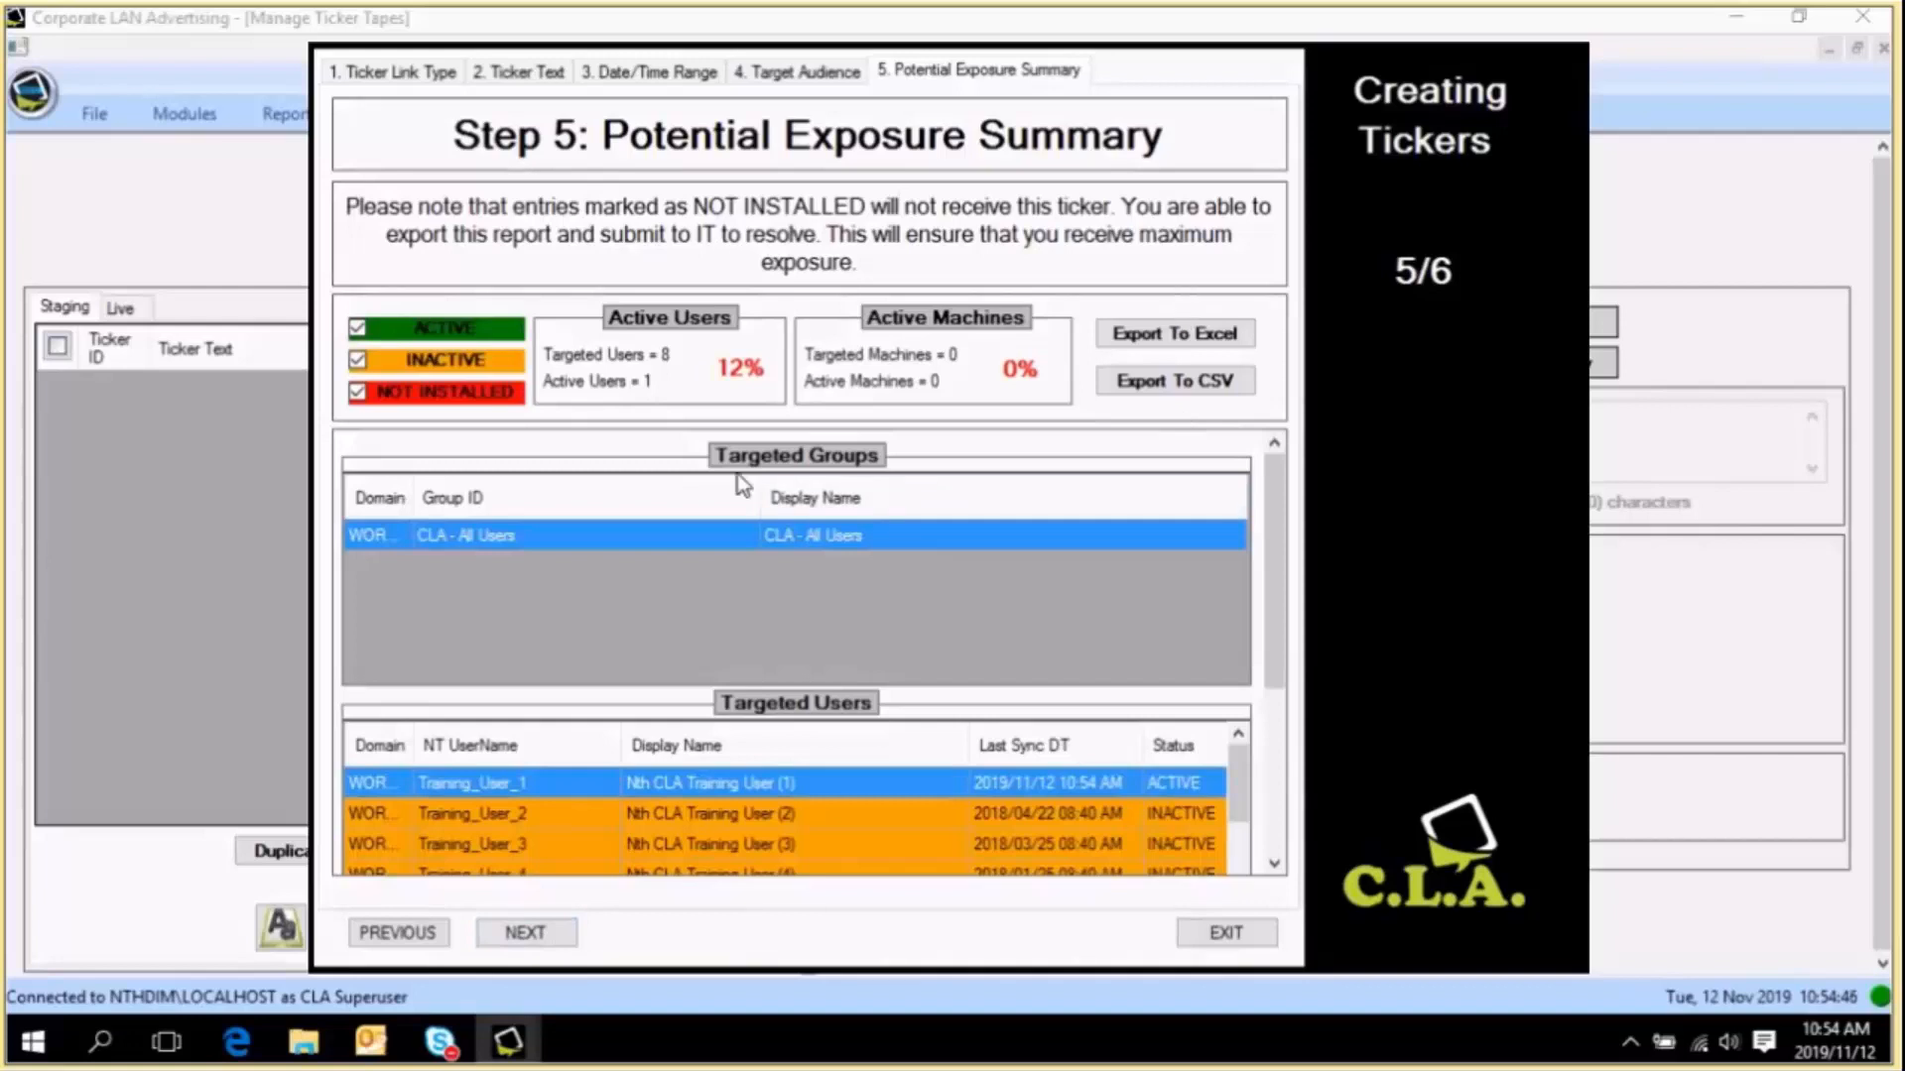
Review the targeted users in the potential exposure summary and continue to the ticker preview.
{"action": "scroll", "coordinate": [804, 615], "scroll_direction": "down", "scroll_amount": 3}
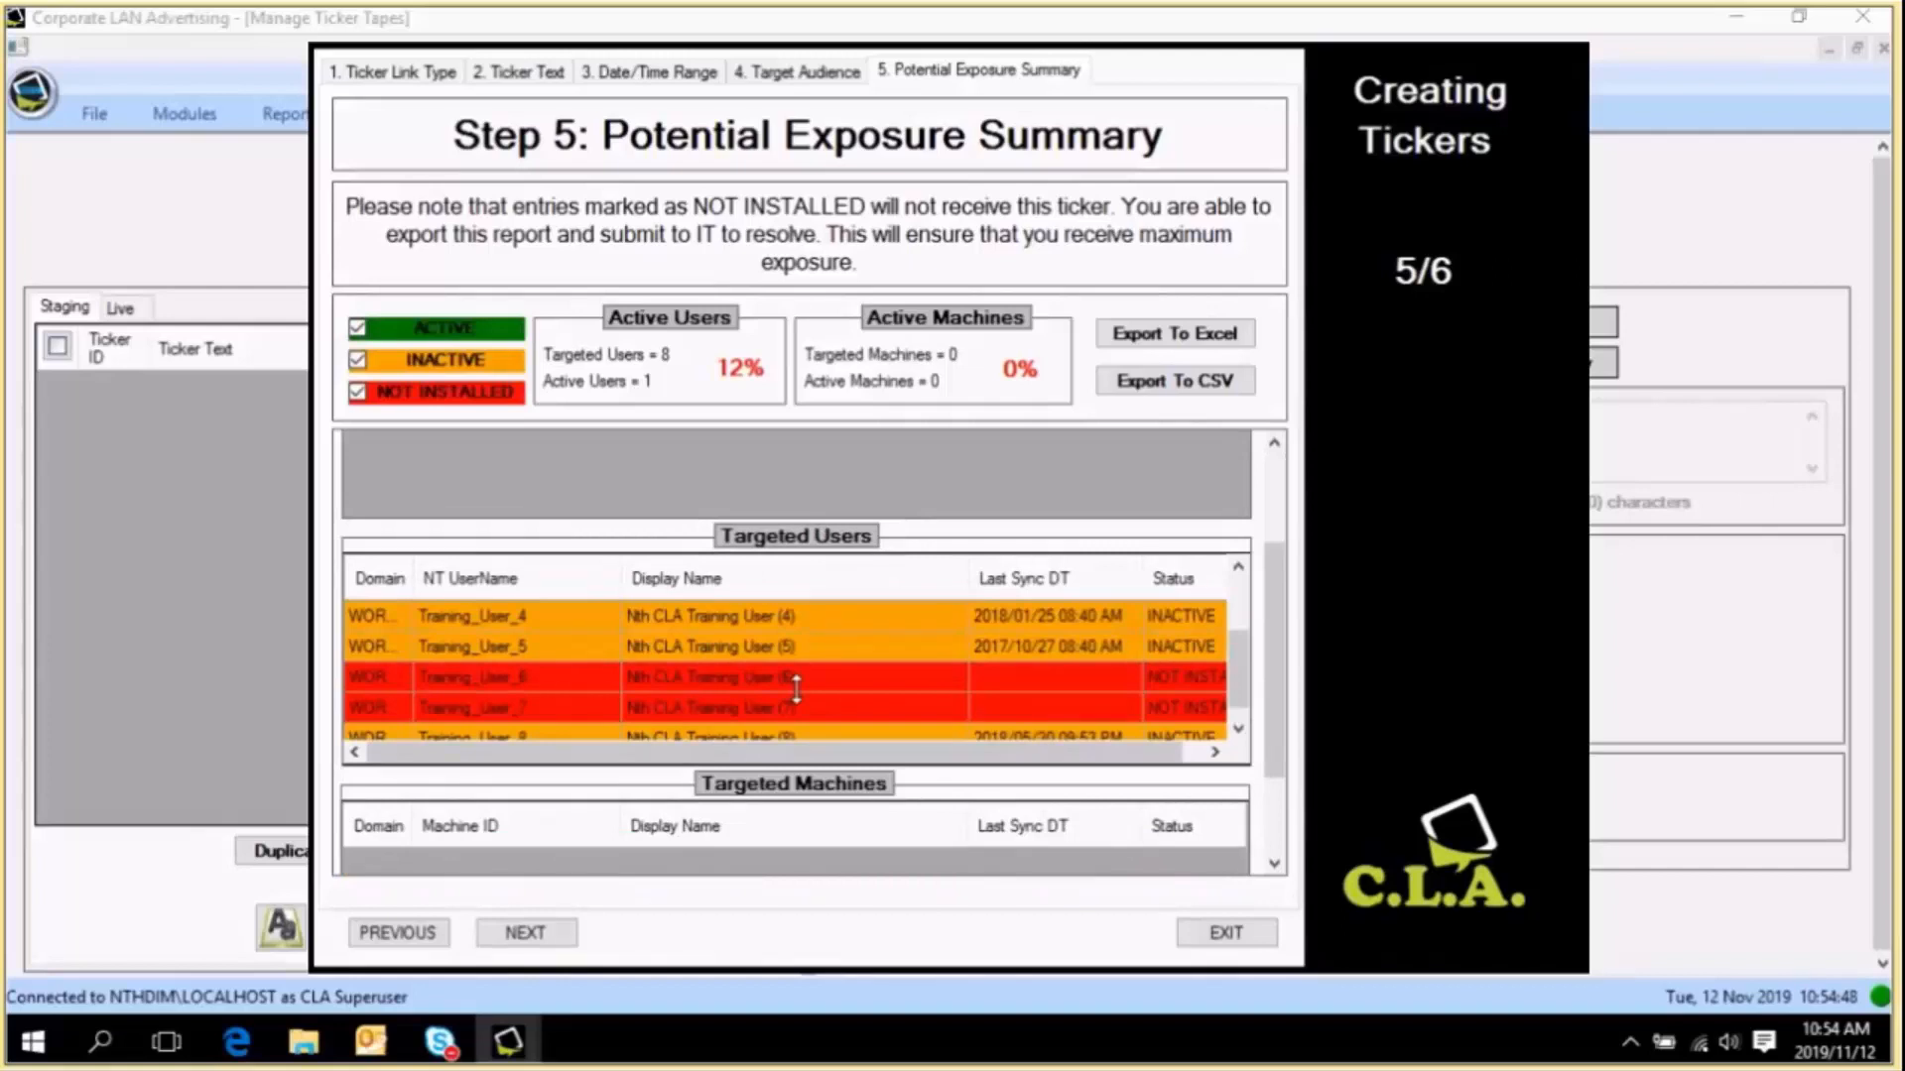
{"action": "scroll", "coordinate": [796, 689], "scroll_direction": "up", "scroll_amount": 1}
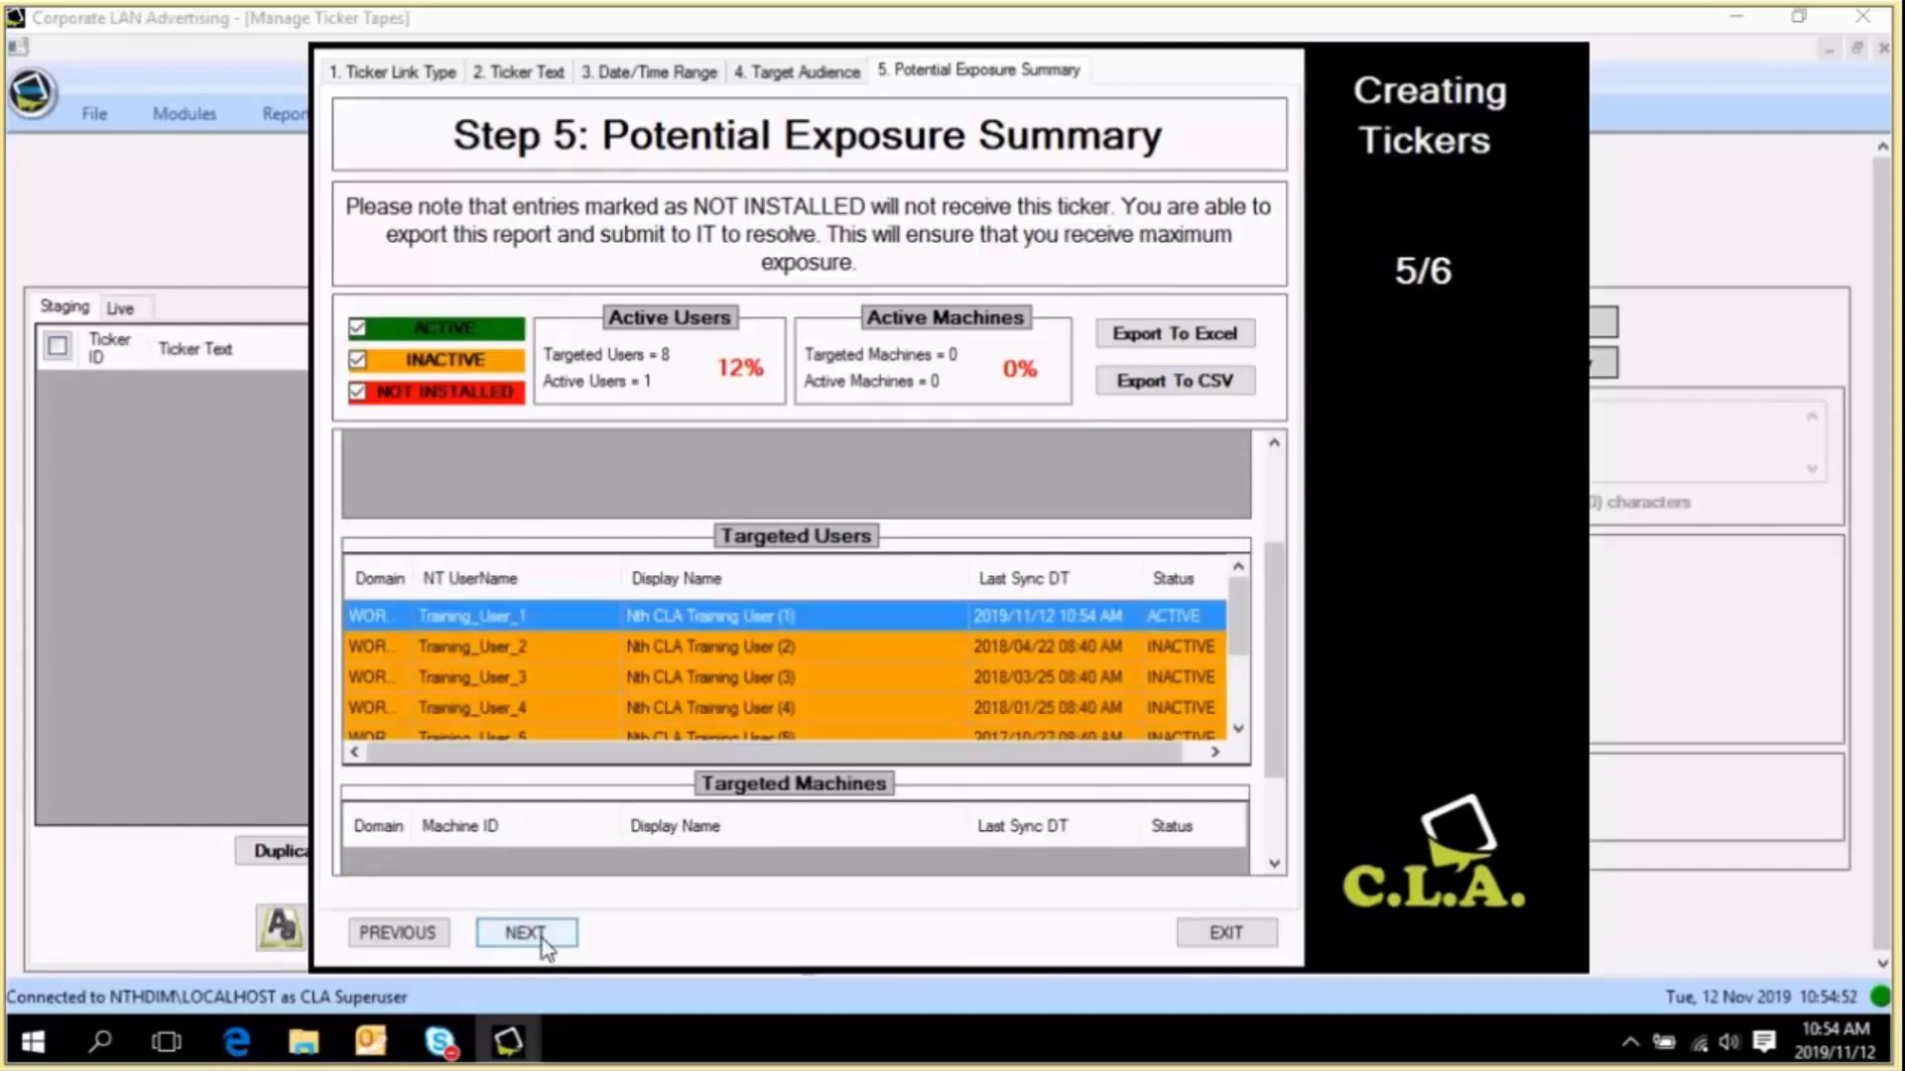
{"action": "left_click", "coordinate": [542, 937]}
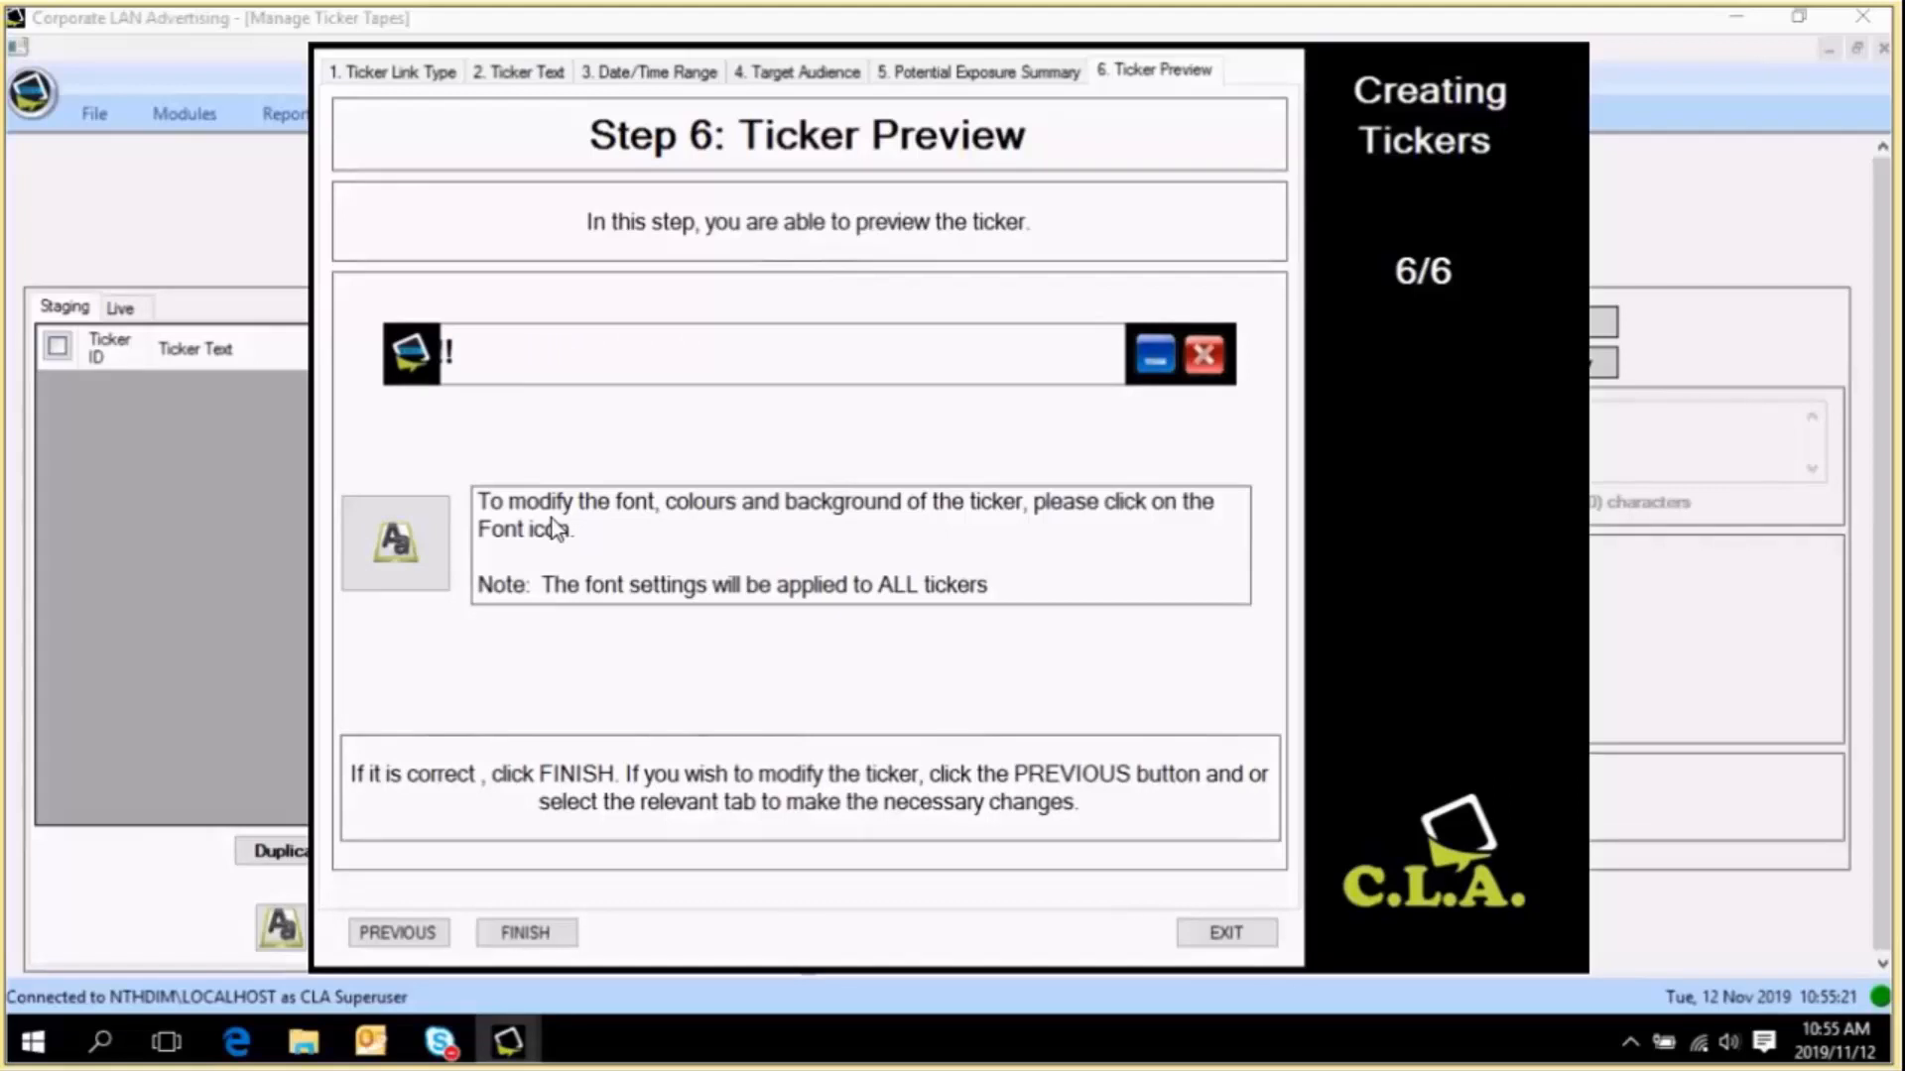
Open the ticker's font settings, browse the available fonts, and set the font colour to bright pink.
{"action": "left_click", "coordinate": [400, 544]}
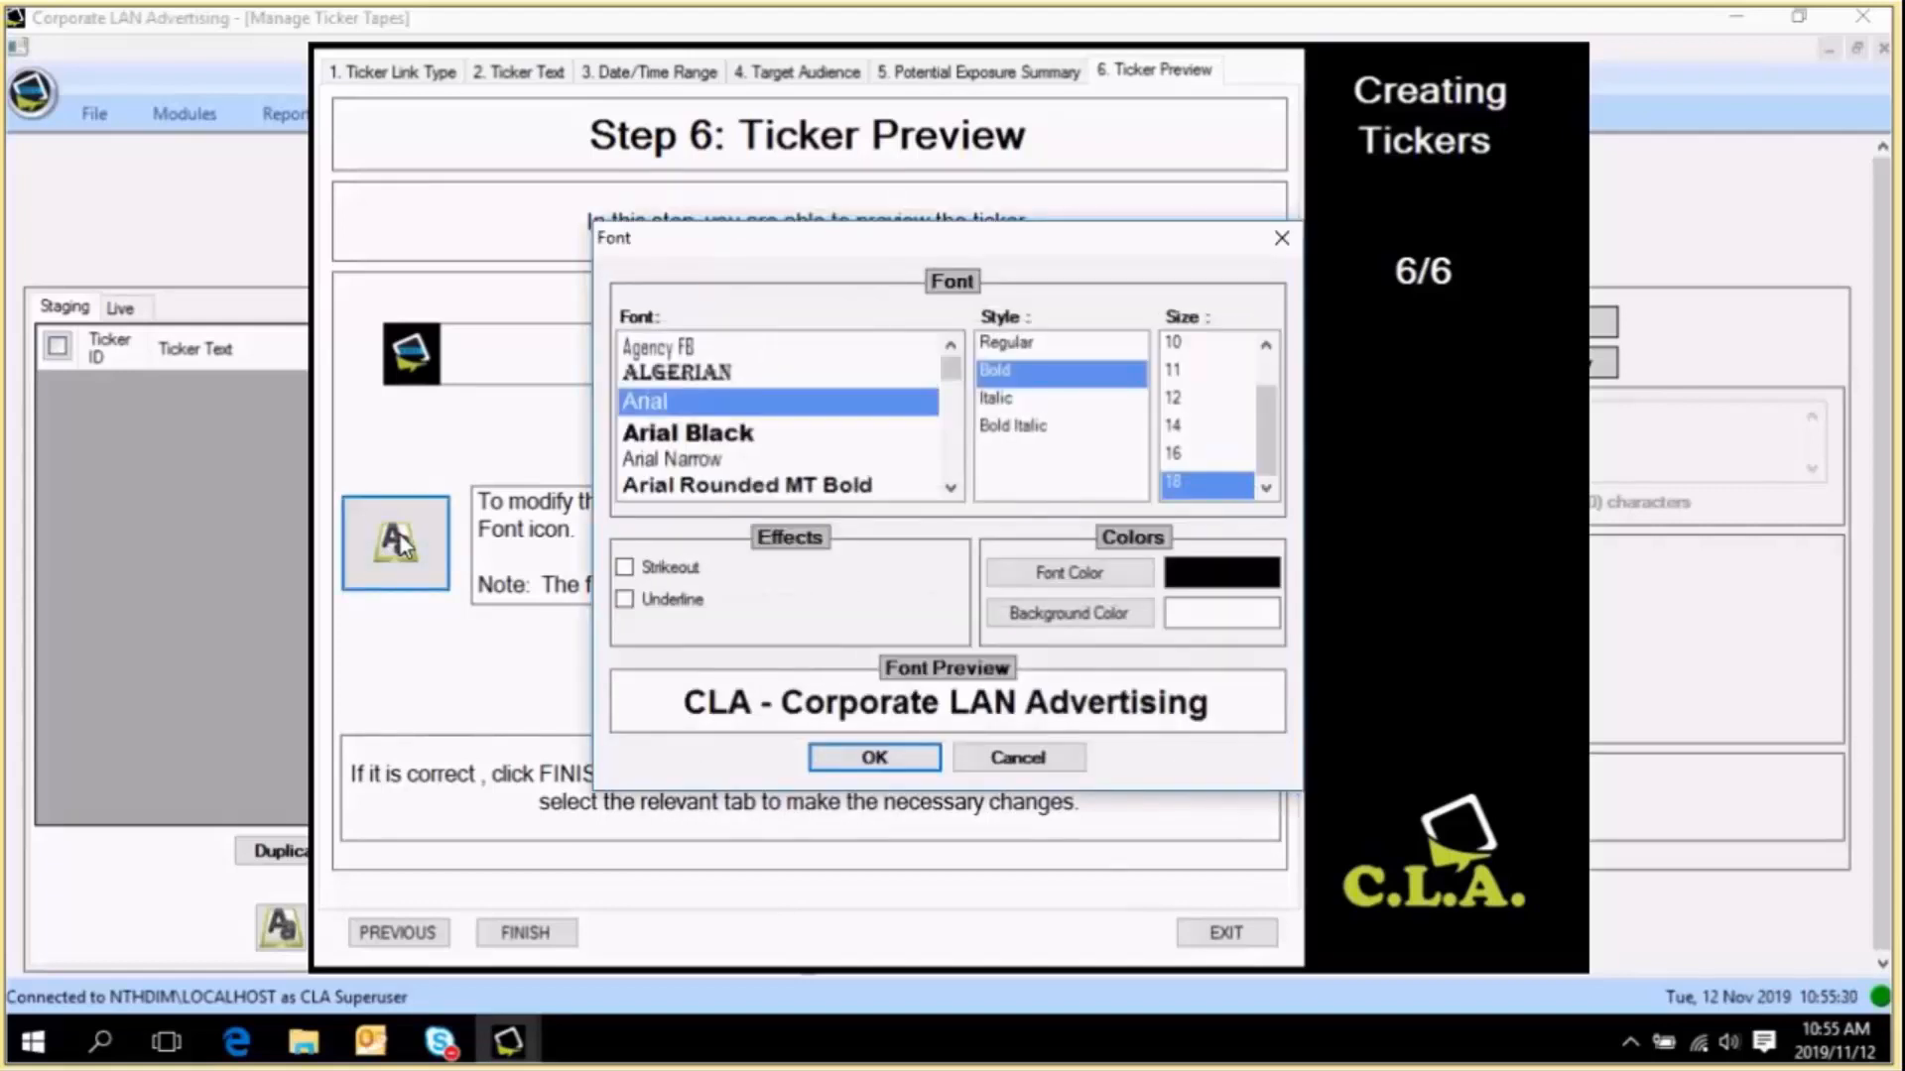
{"action": "left_click_drag", "start_coordinate": [952, 369], "coordinate": [955, 397]}
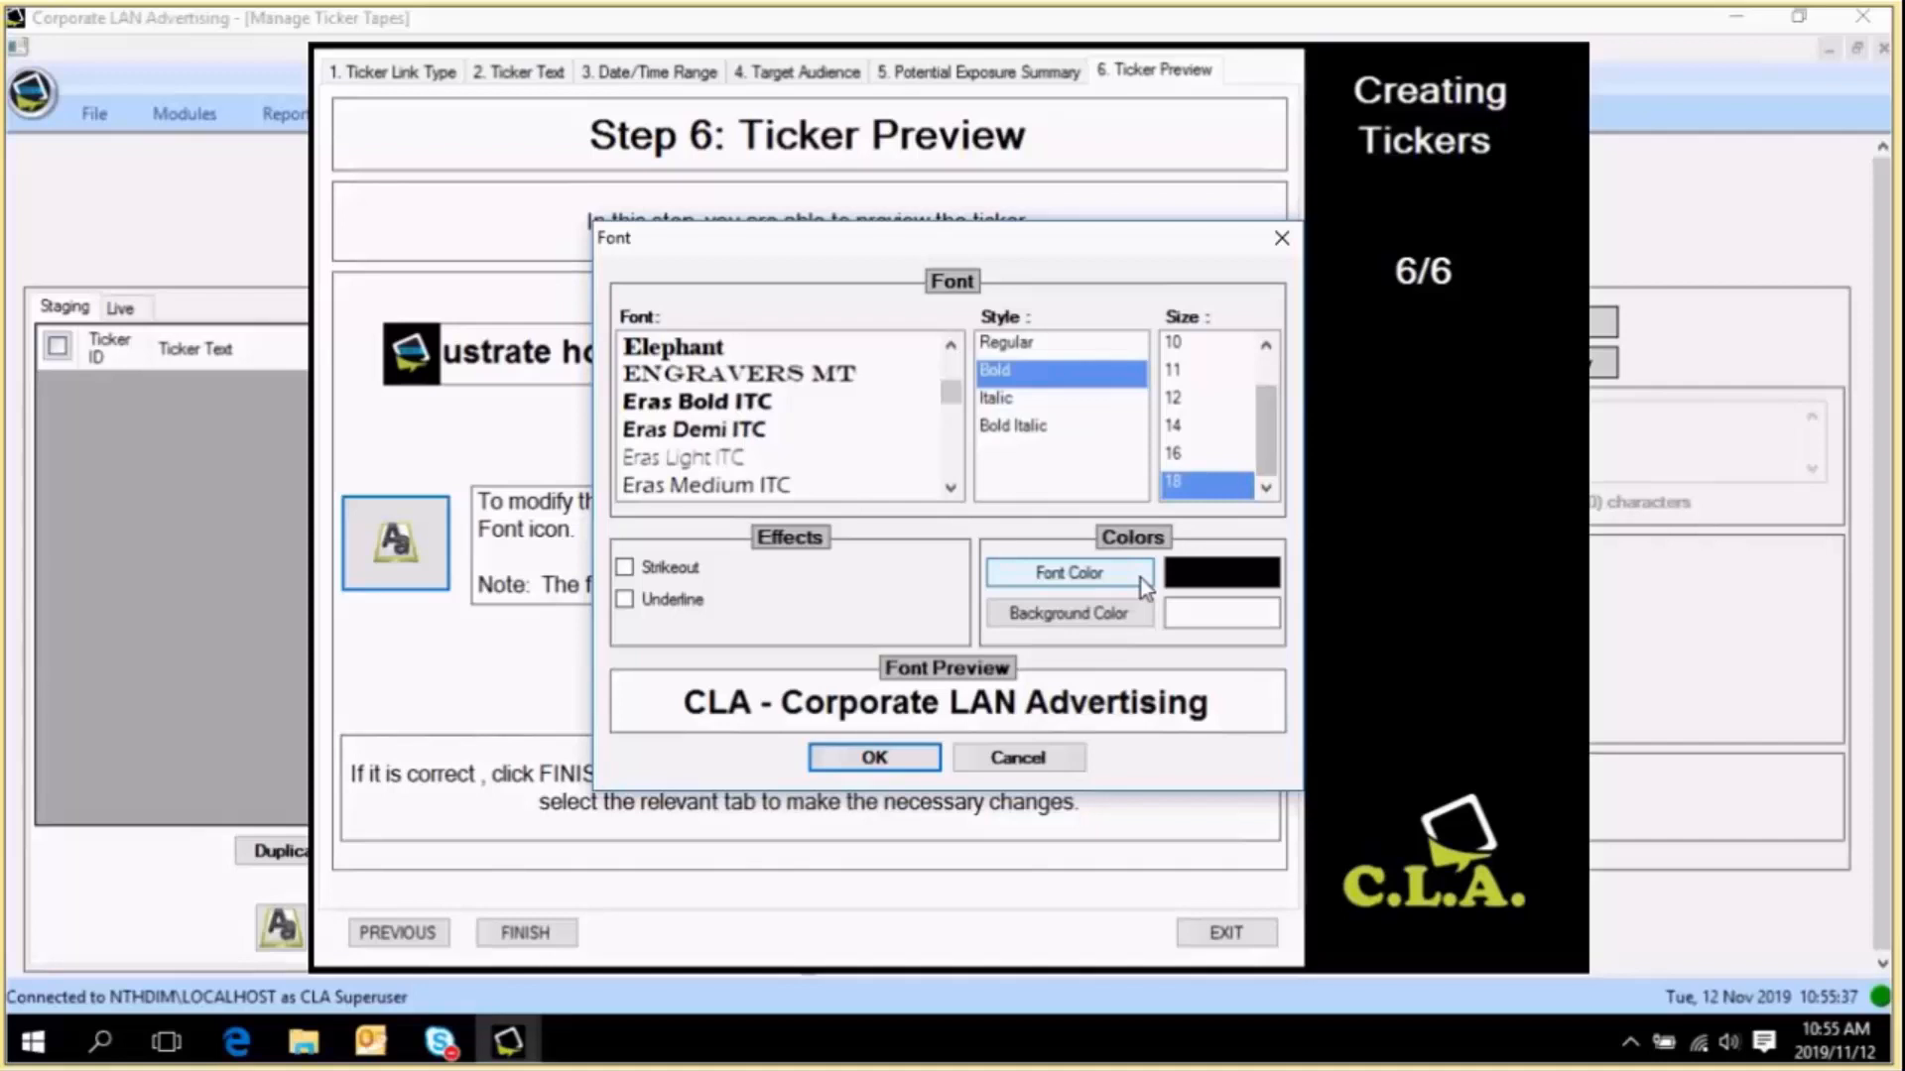
{"action": "left_click", "coordinate": [1099, 576]}
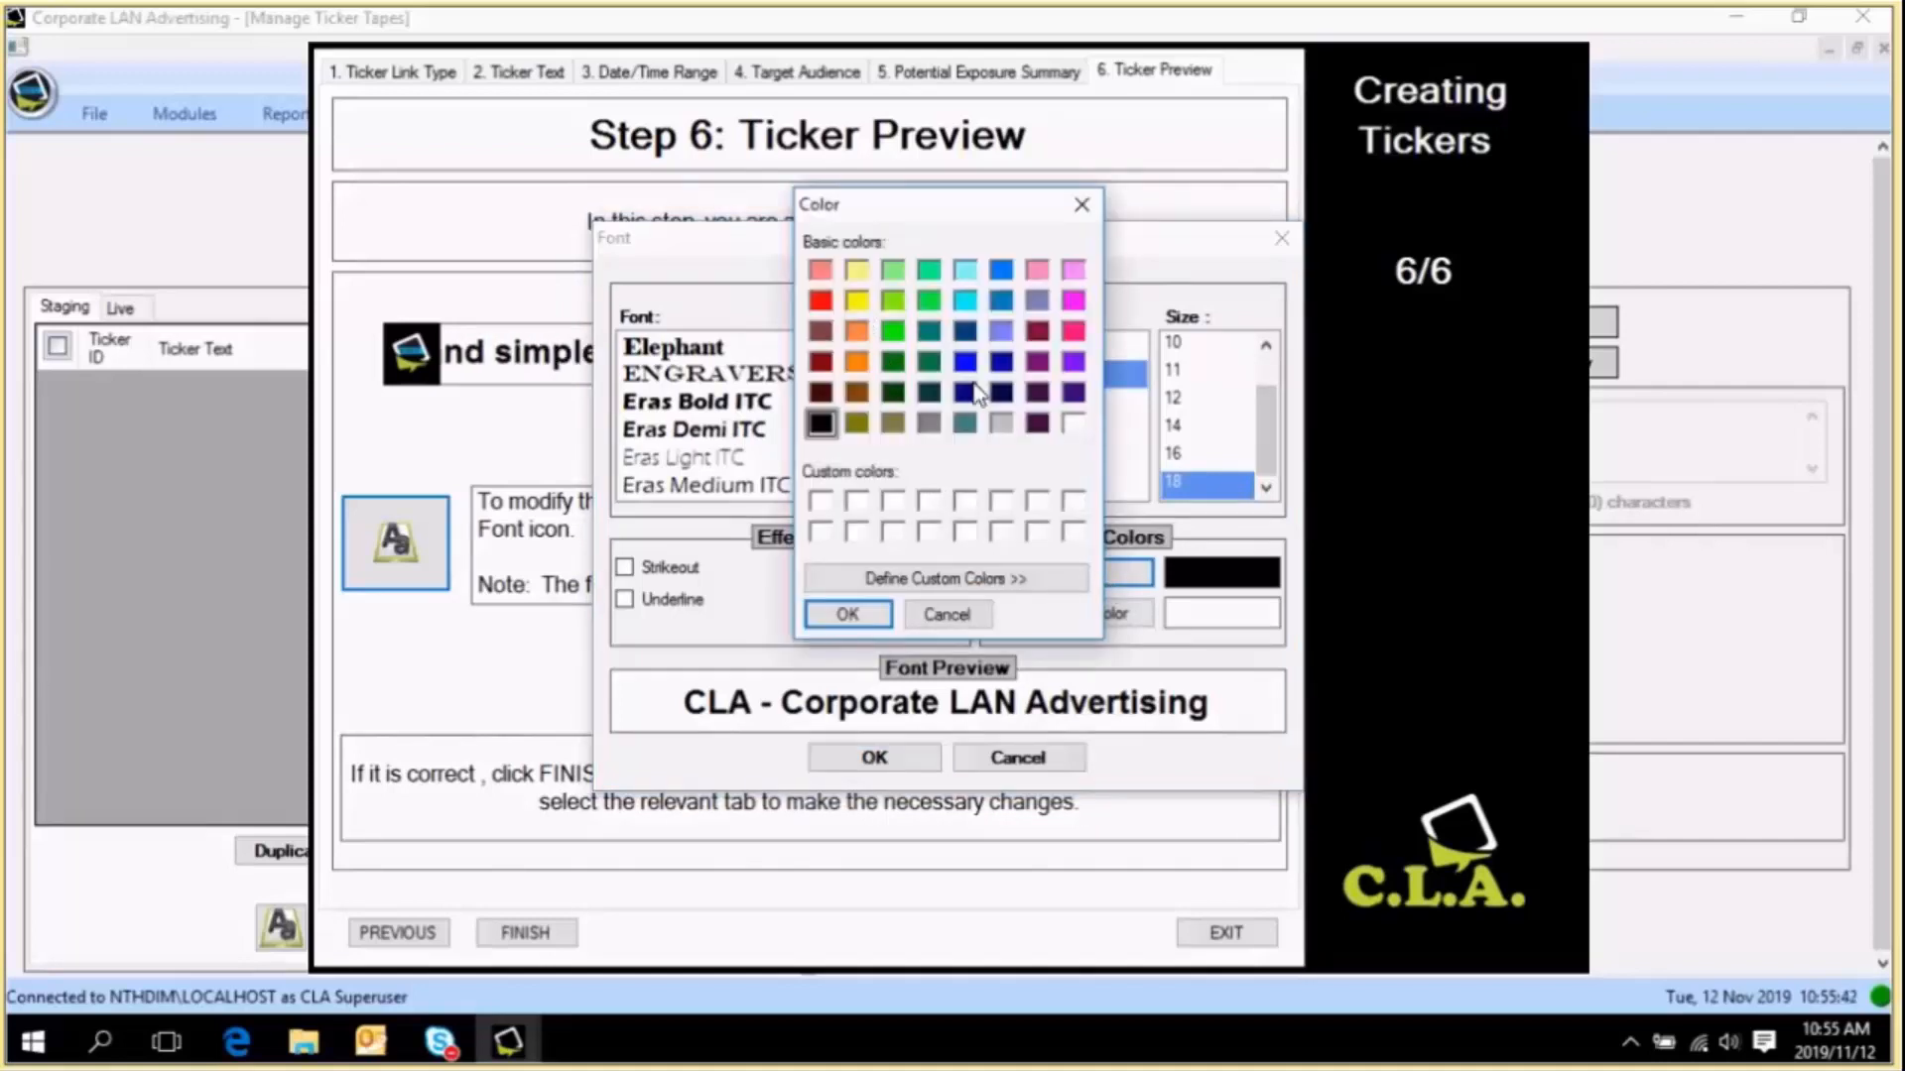
{"action": "left_click", "coordinate": [1073, 331]}
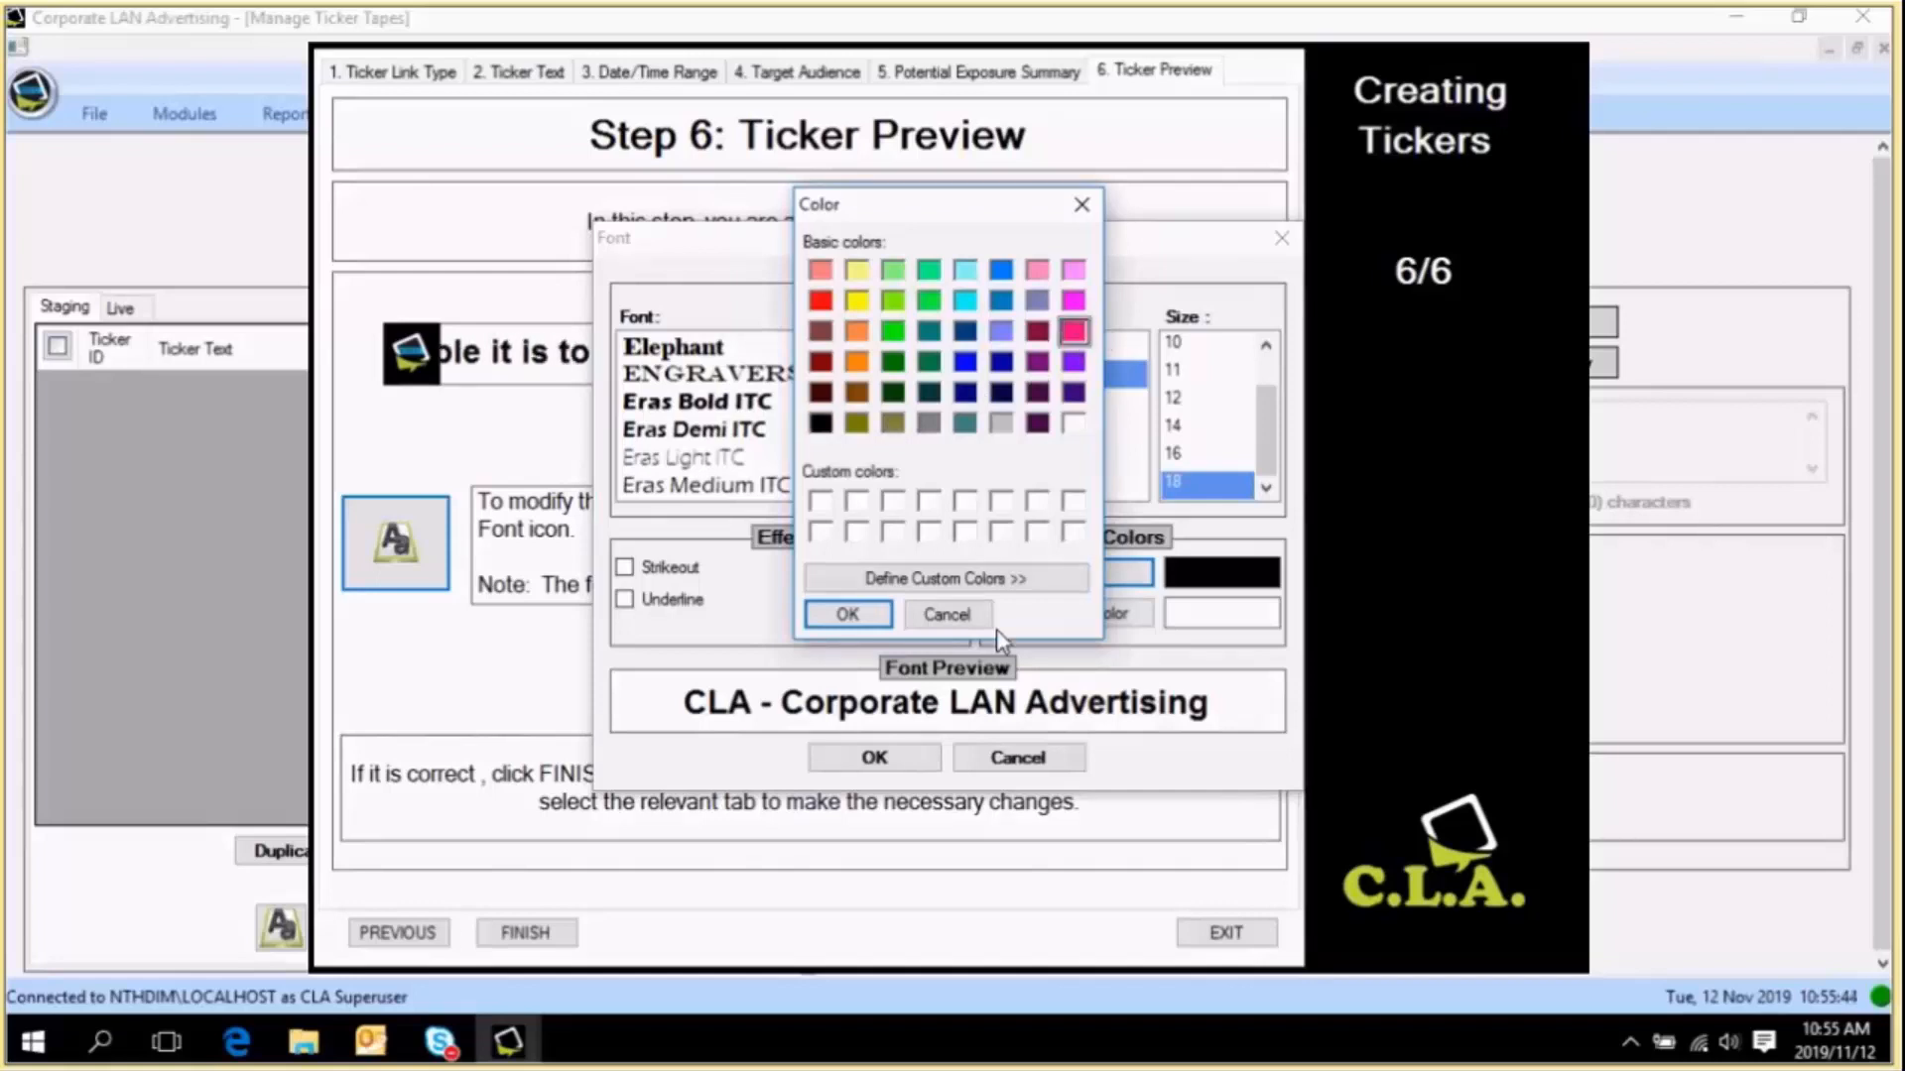
{"action": "key", "text": "Return"}
Set the ticker's background colour to light grey and apply the font settings, accepting the notice.
{"action": "left_click", "coordinate": [1071, 615]}
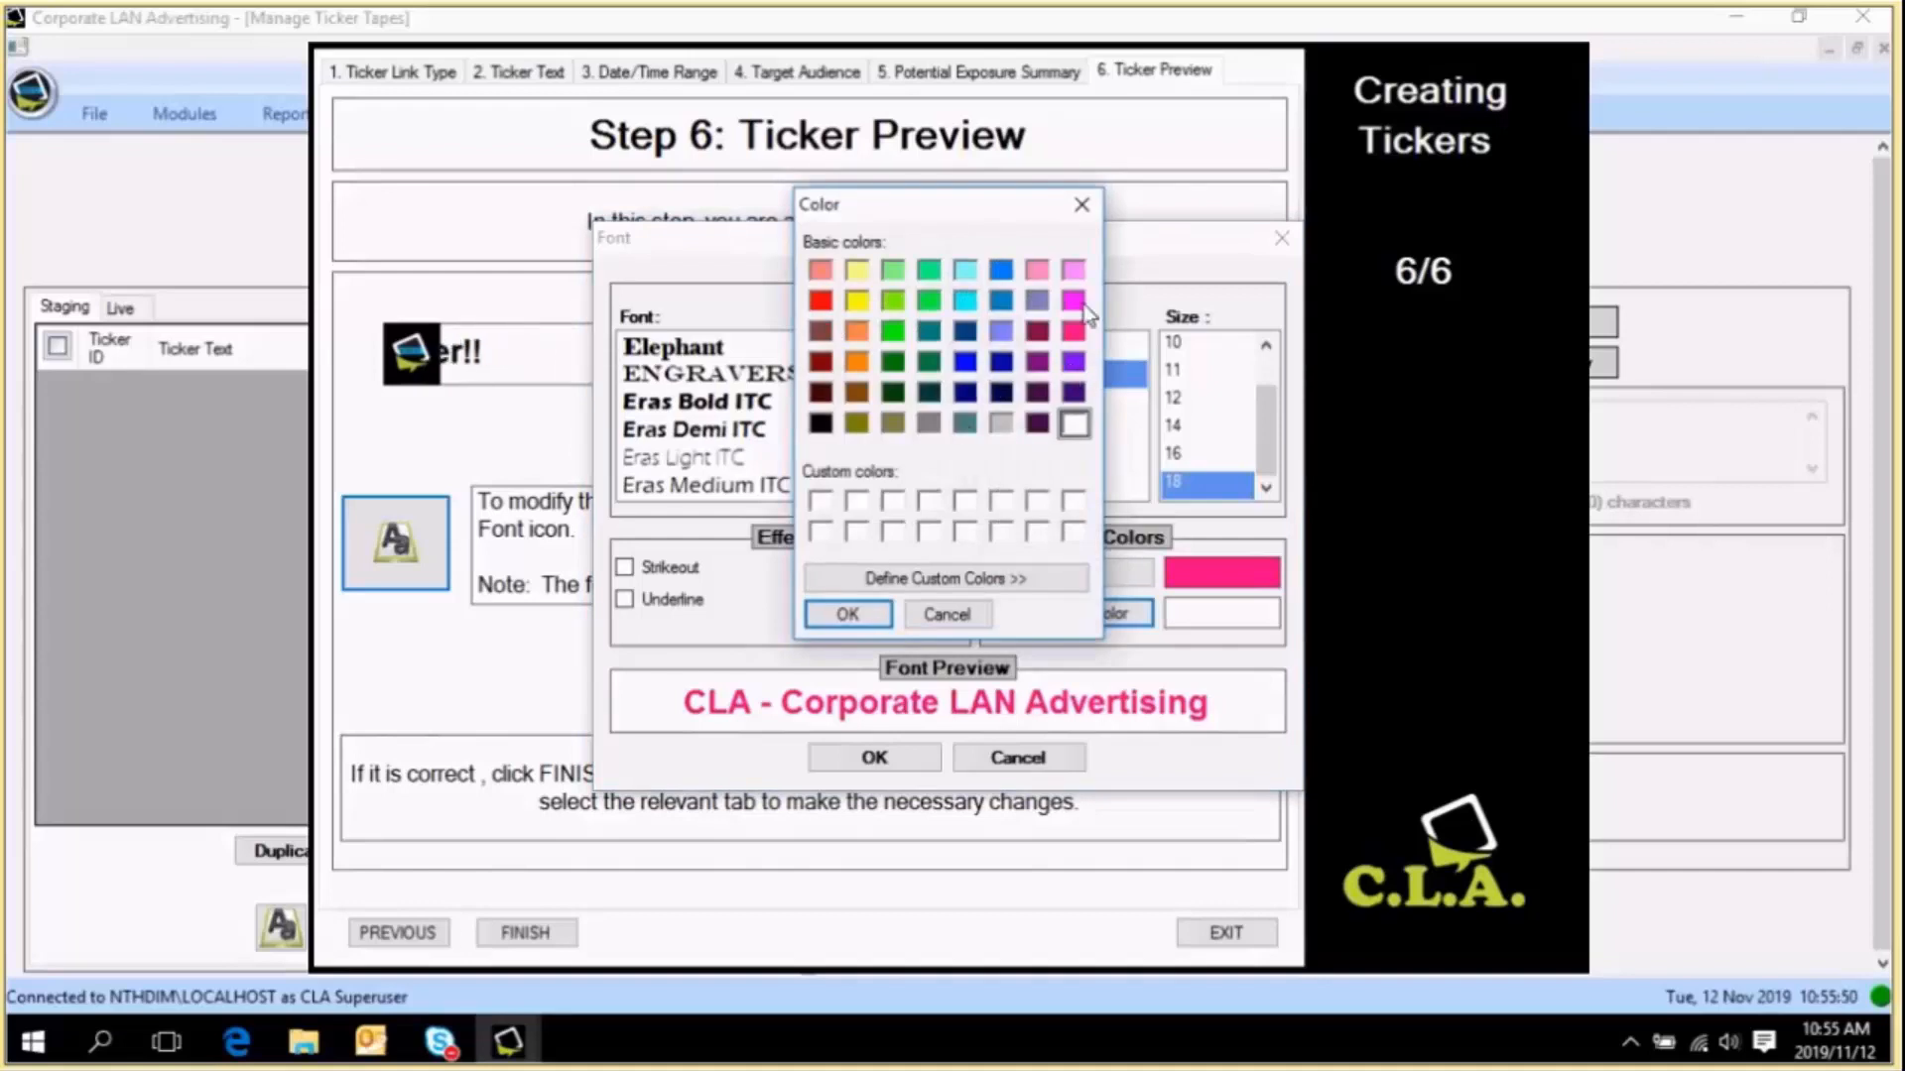
{"action": "left_click", "coordinate": [1037, 334]}
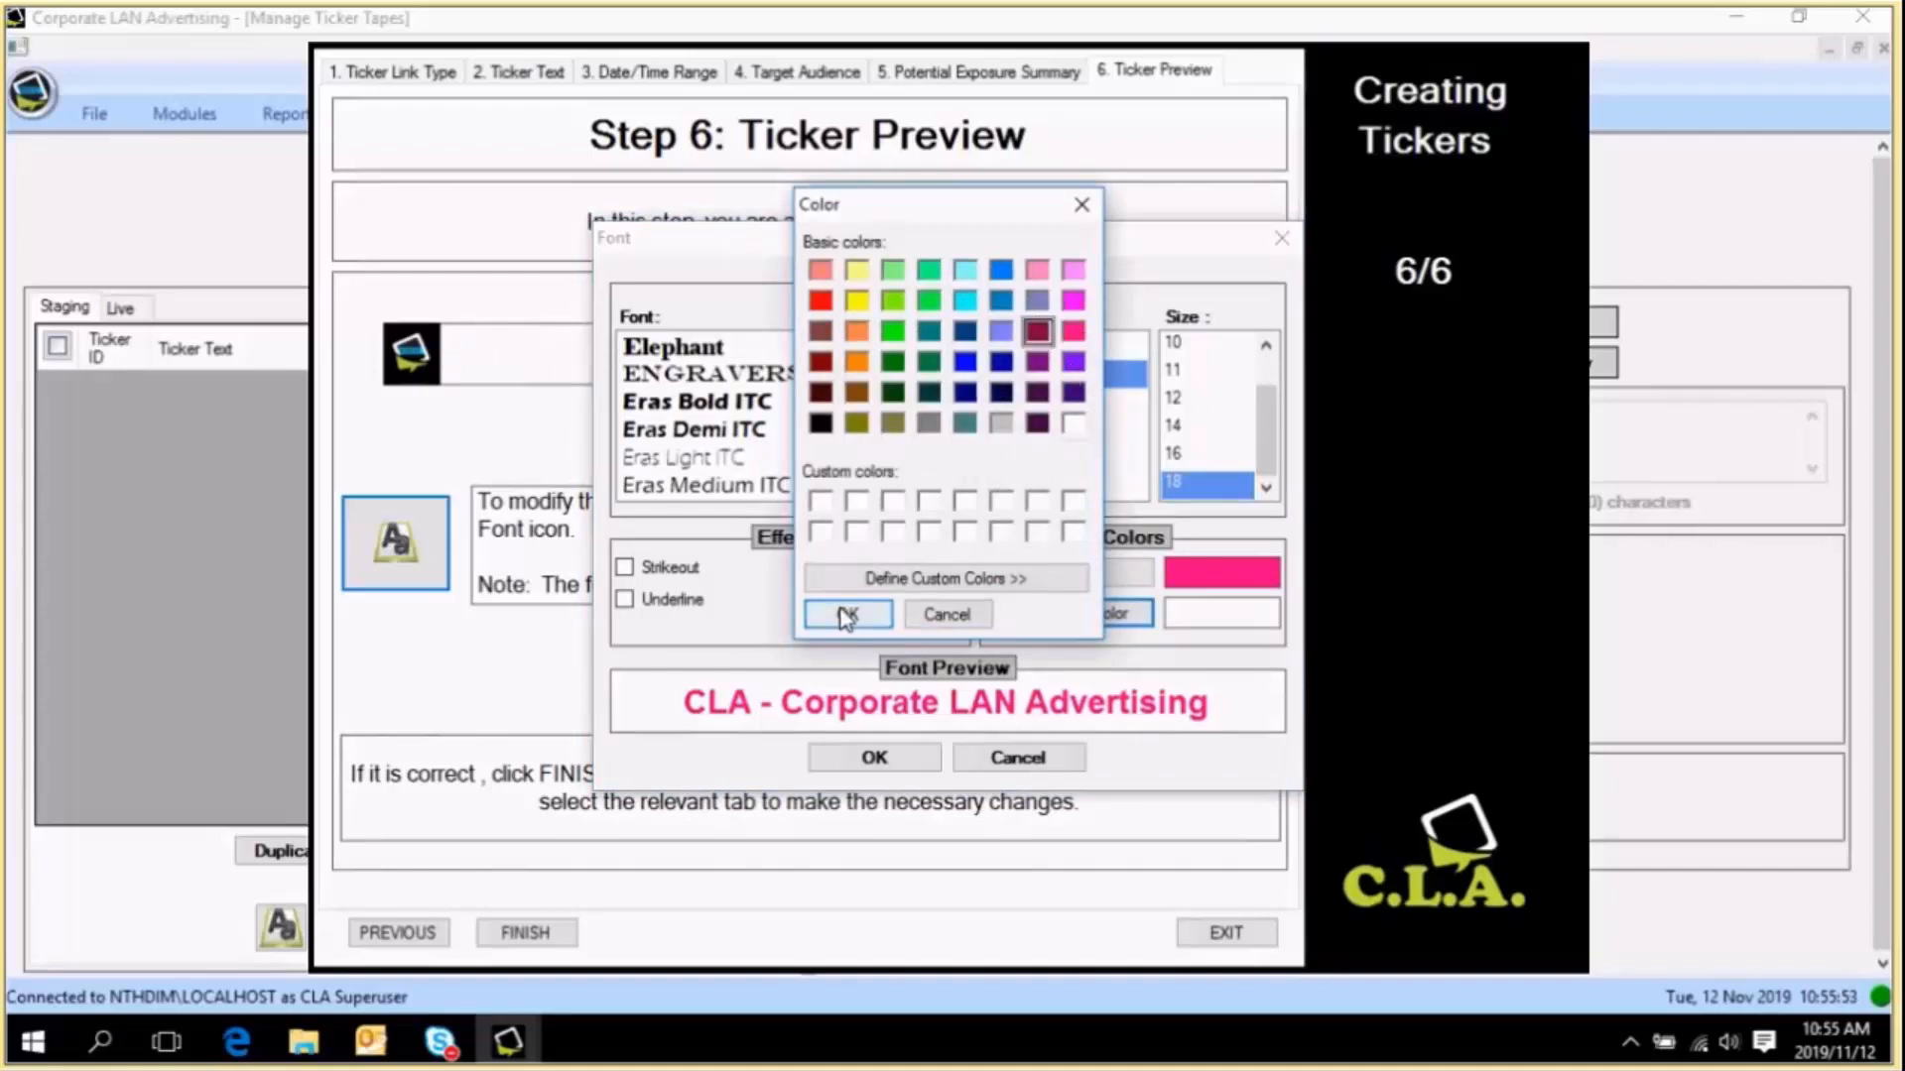
{"action": "left_click", "coordinate": [845, 615]}
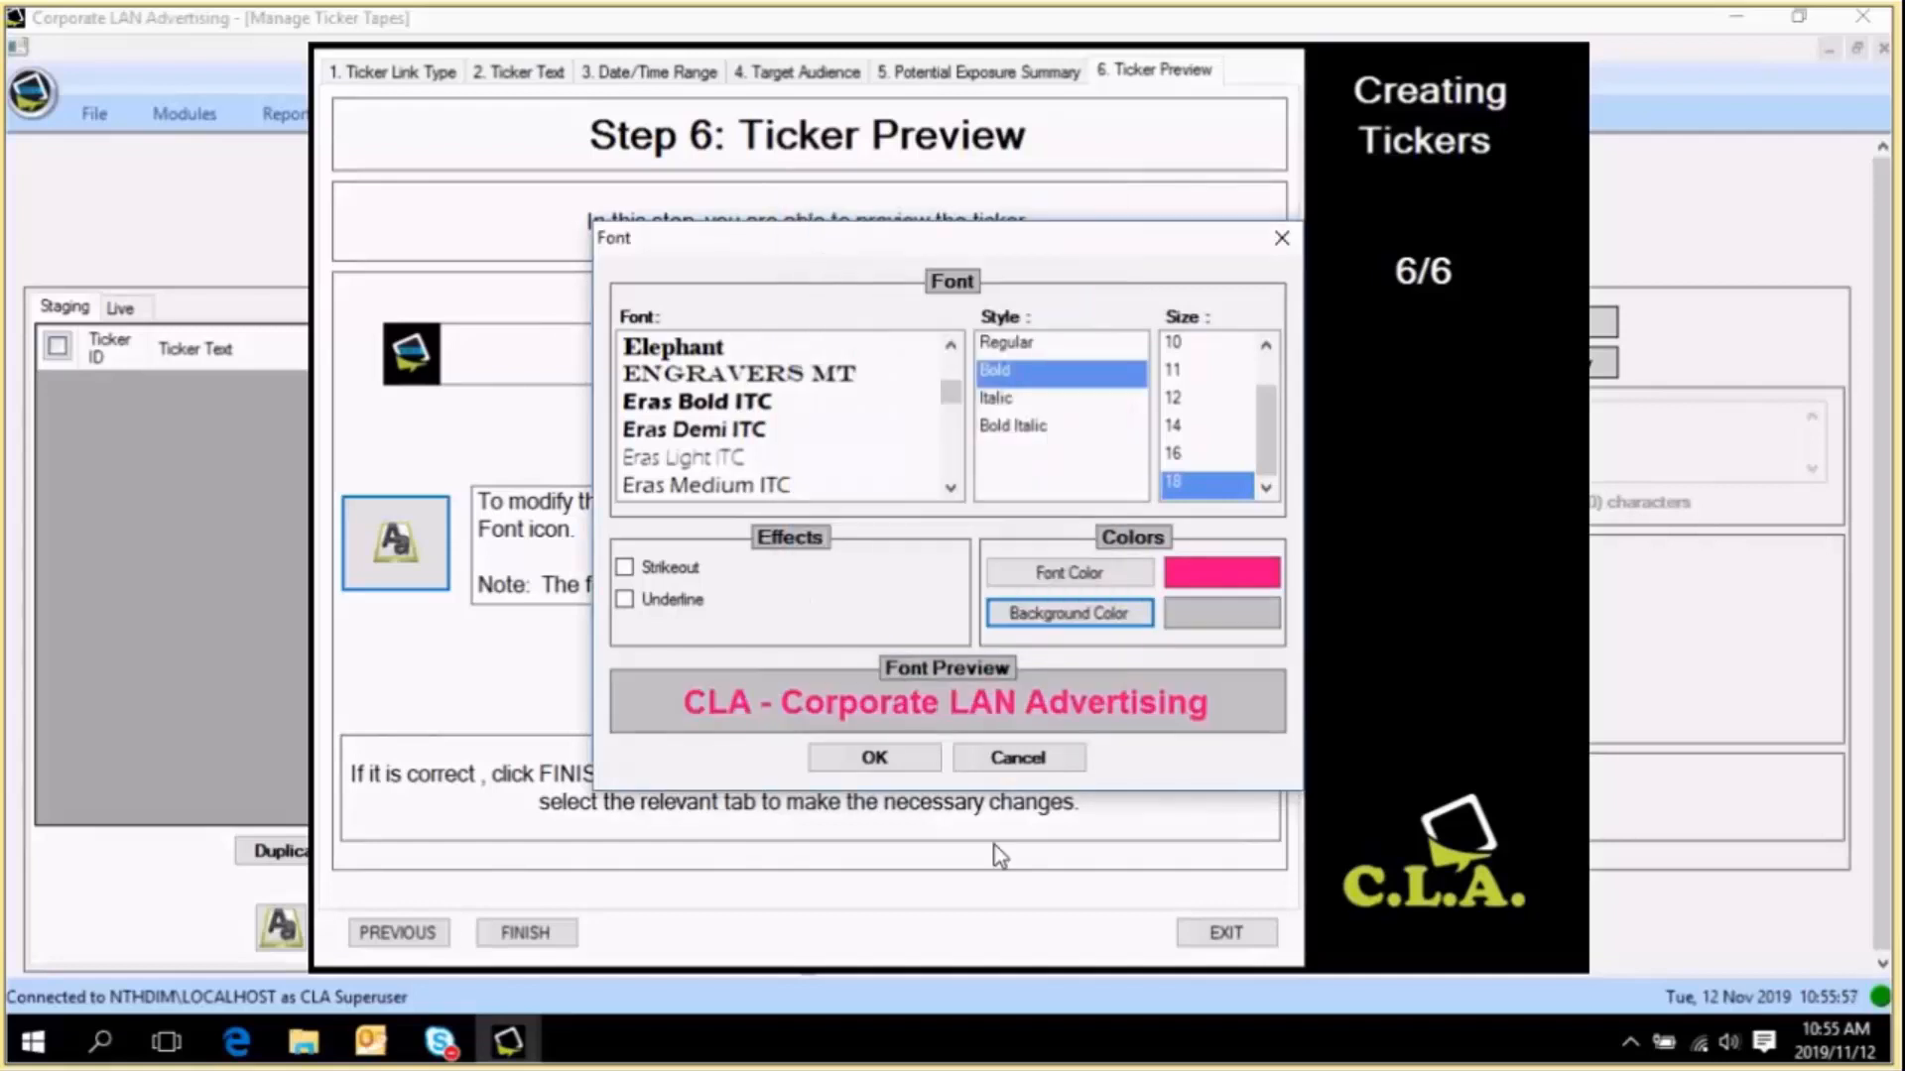
{"action": "left_click", "coordinate": [891, 765]}
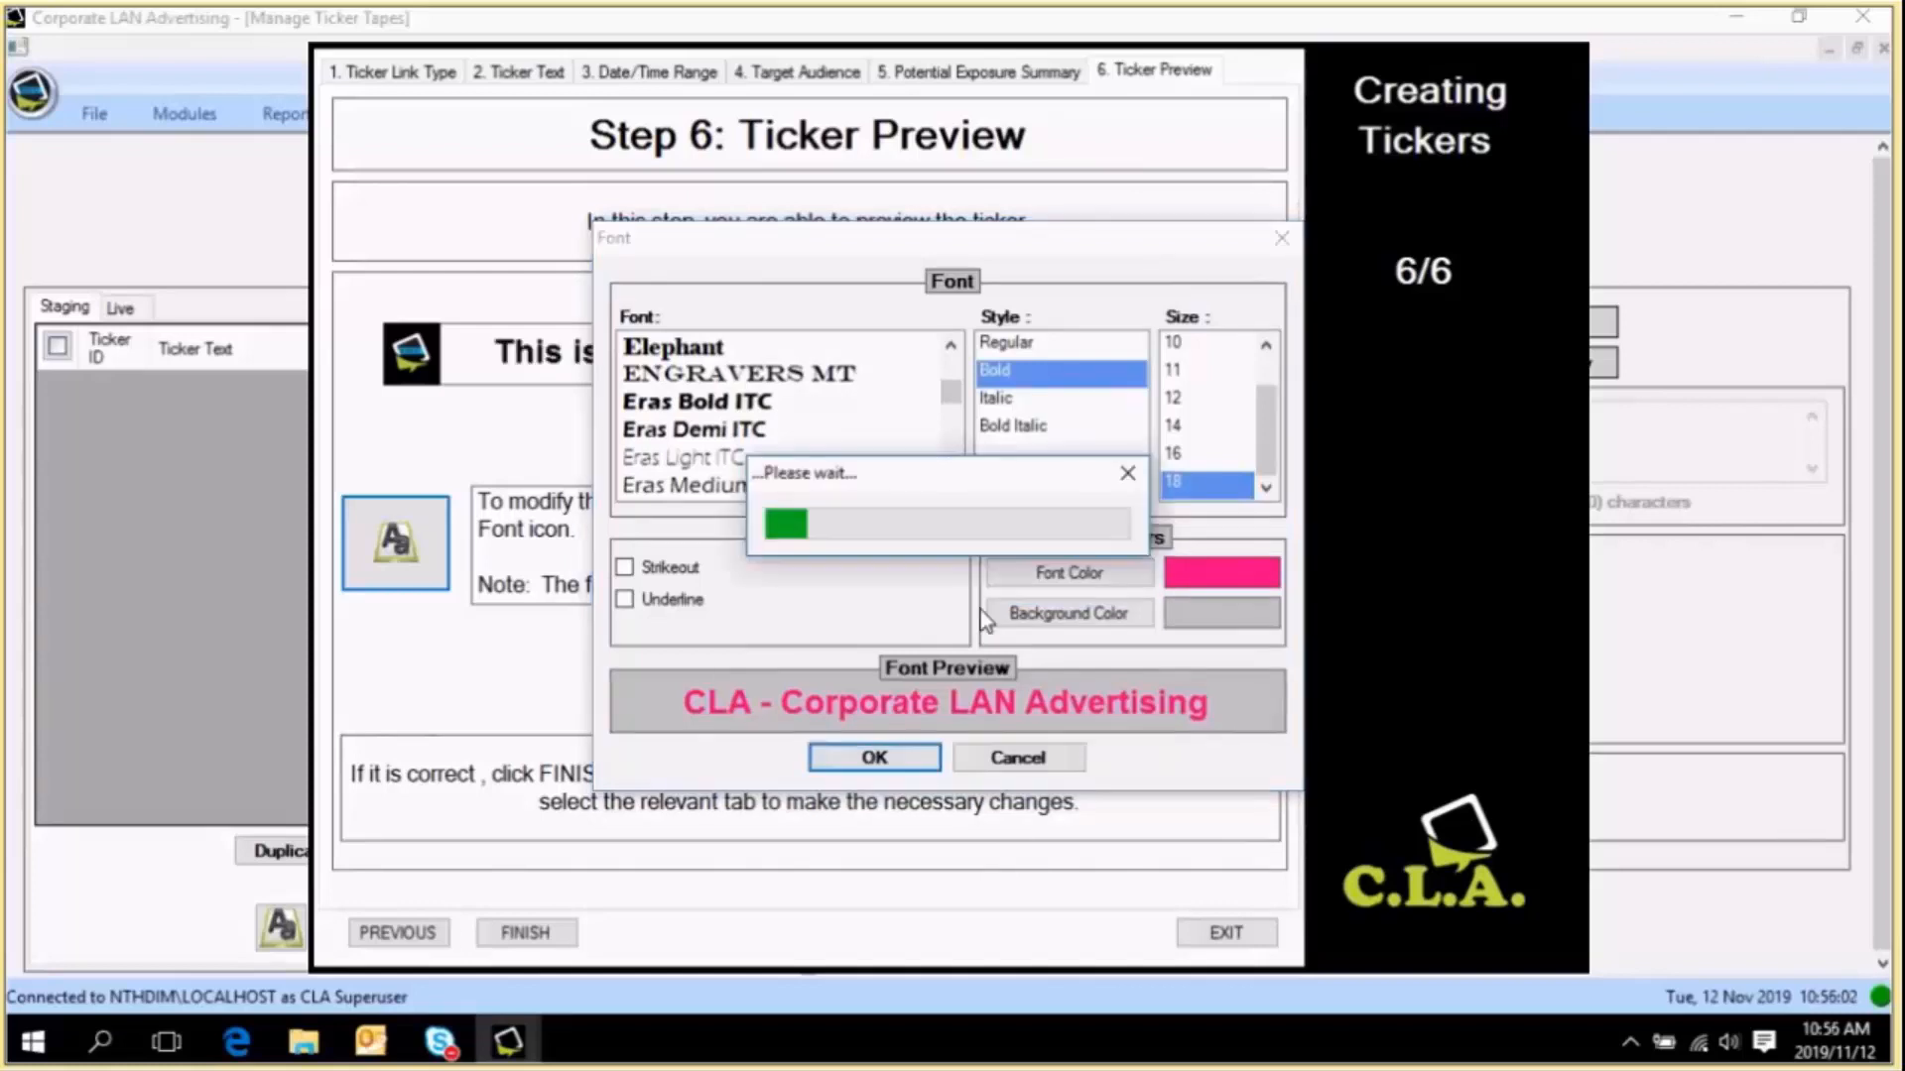
{"action": "left_click", "coordinate": [1086, 619]}
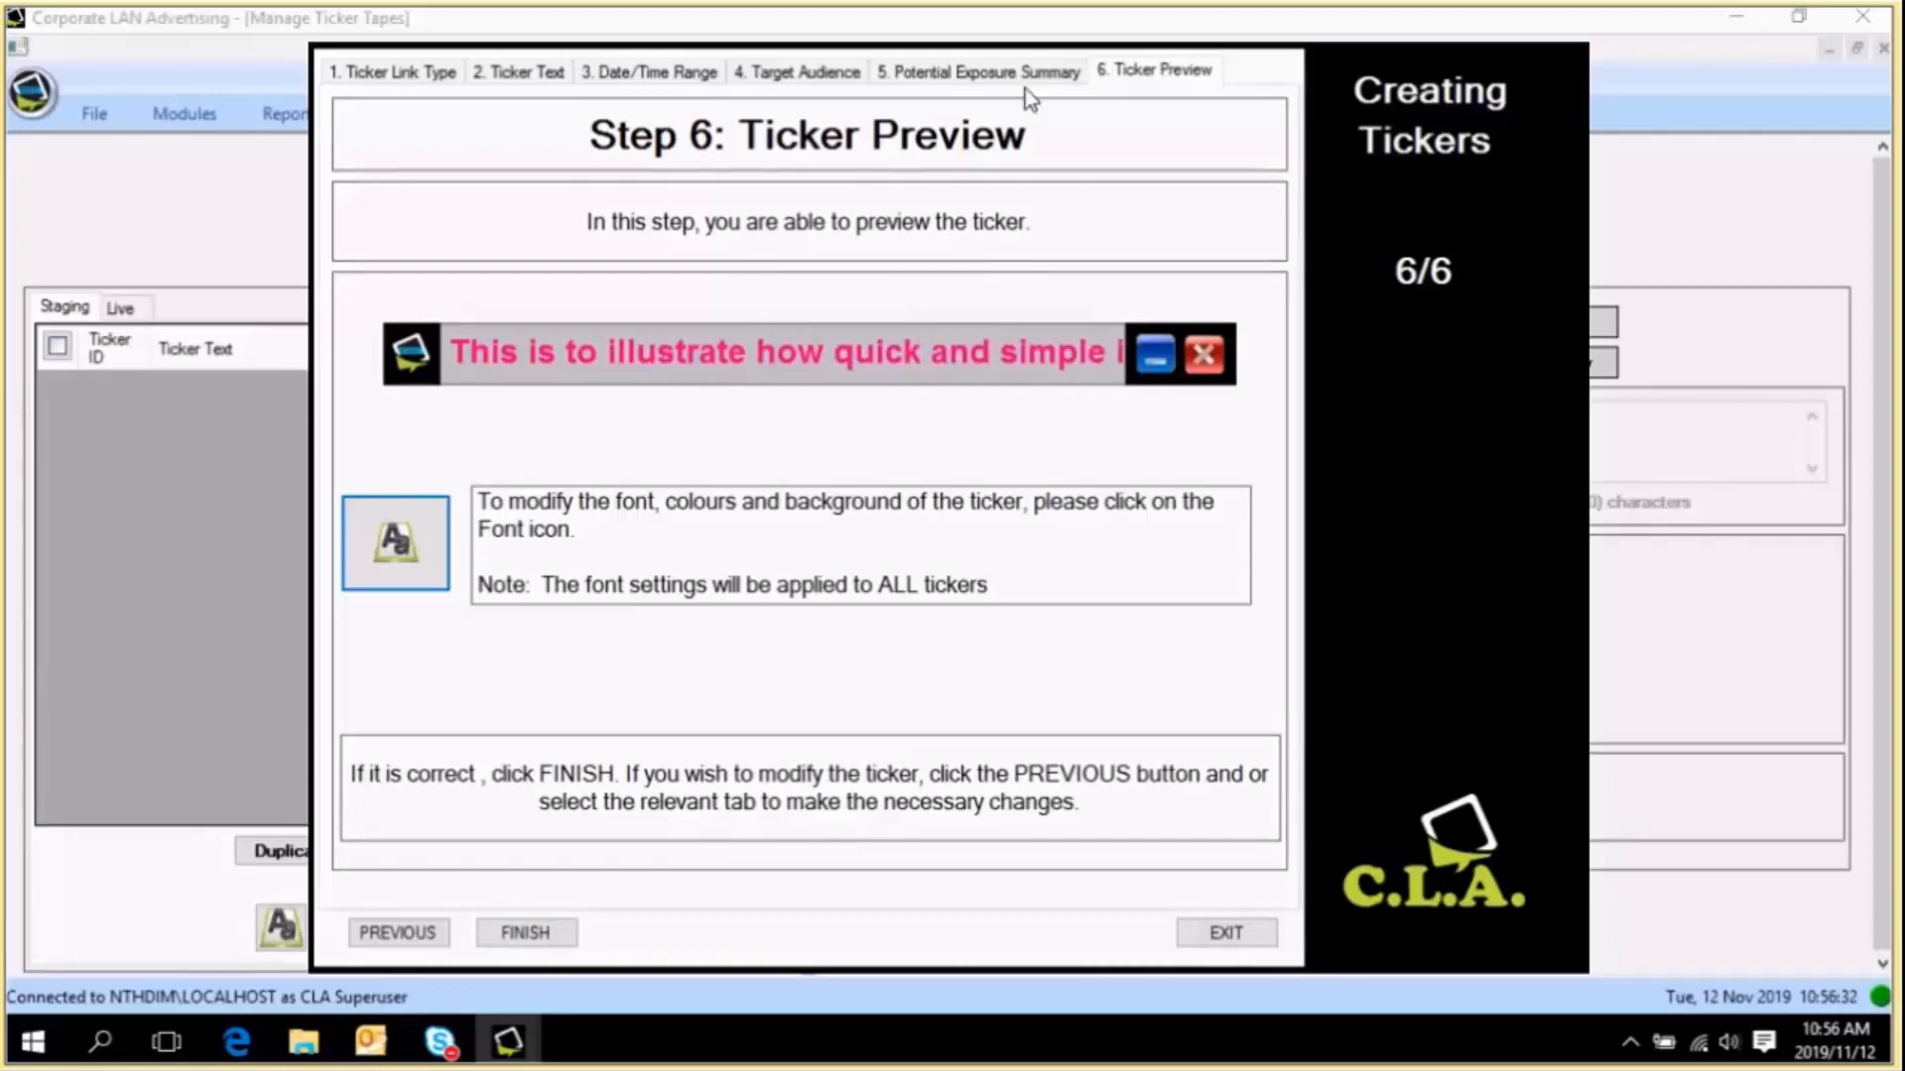
Recheck the ticker text, return to the ticker preview, and finish the ticker, accepting the notice about the past start time.
{"action": "left_click", "coordinate": [536, 70]}
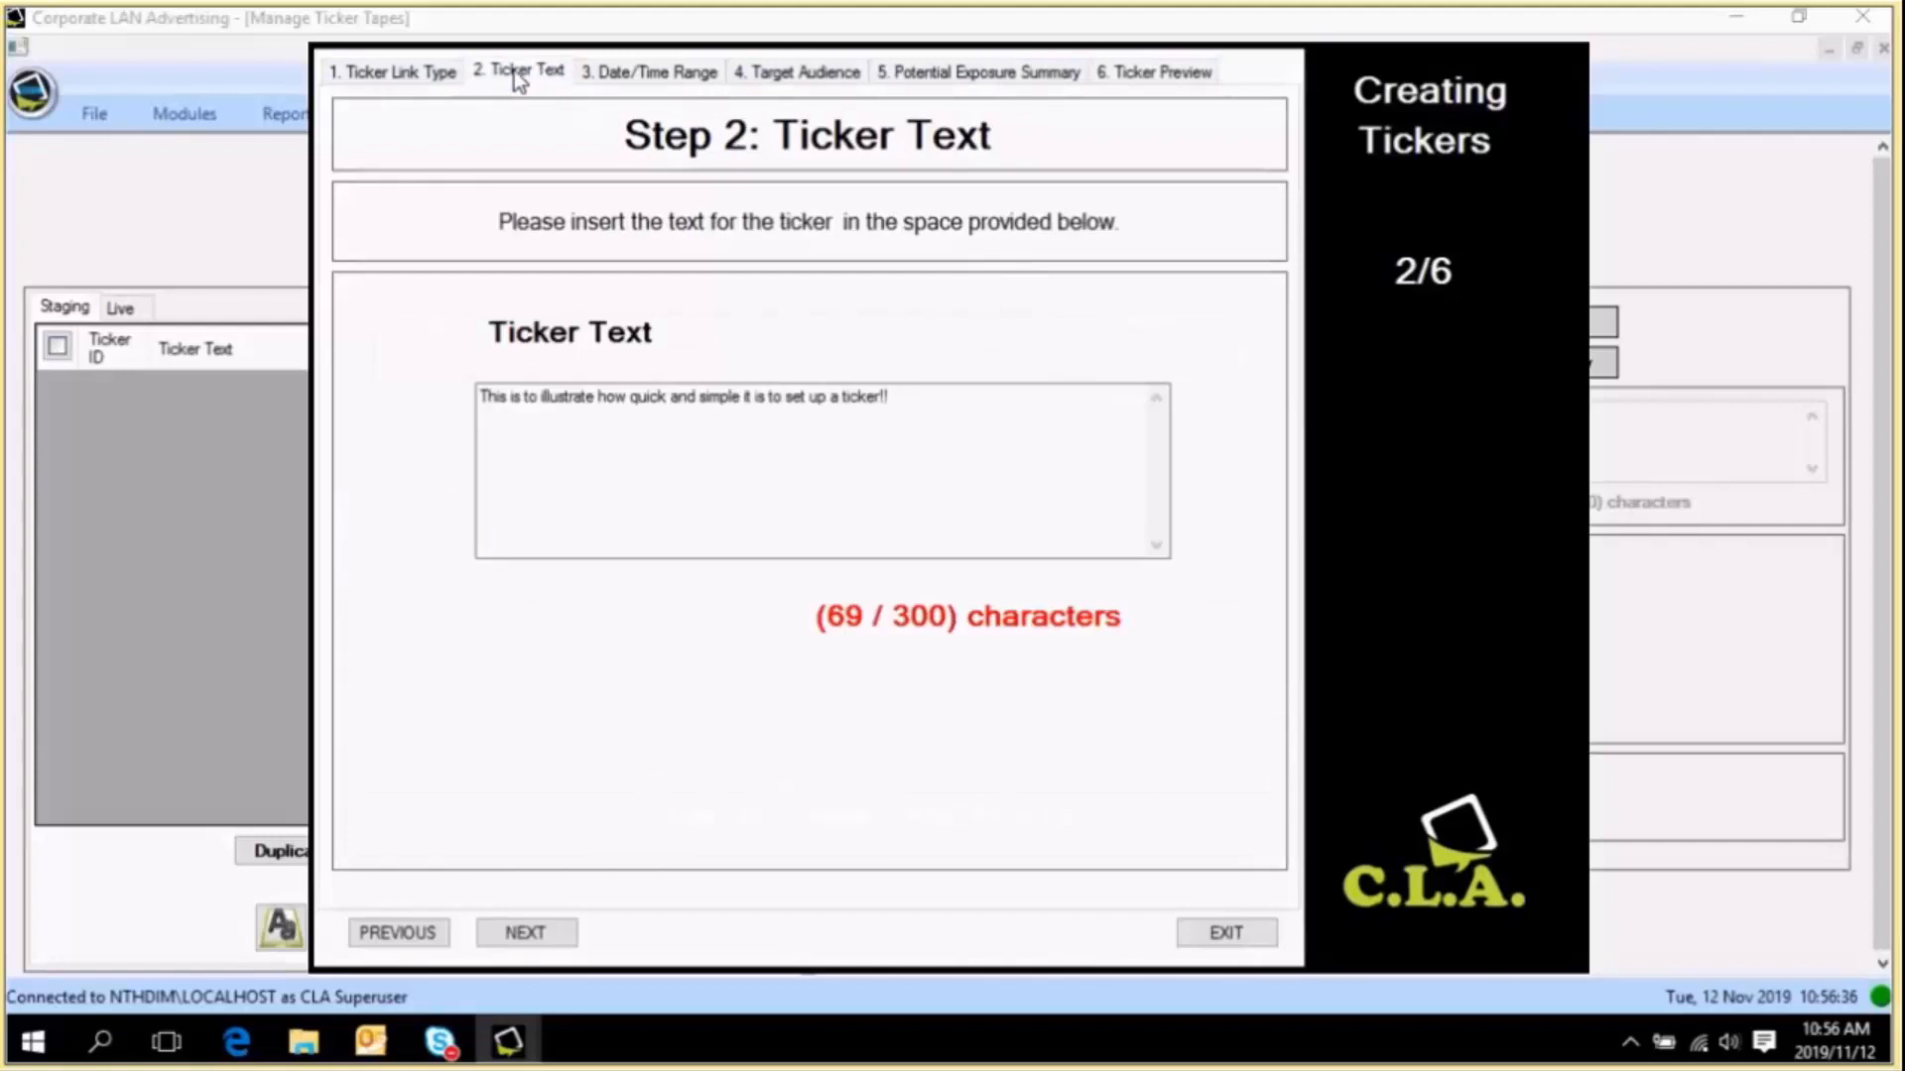
{"action": "left_click", "coordinate": [1177, 74]}
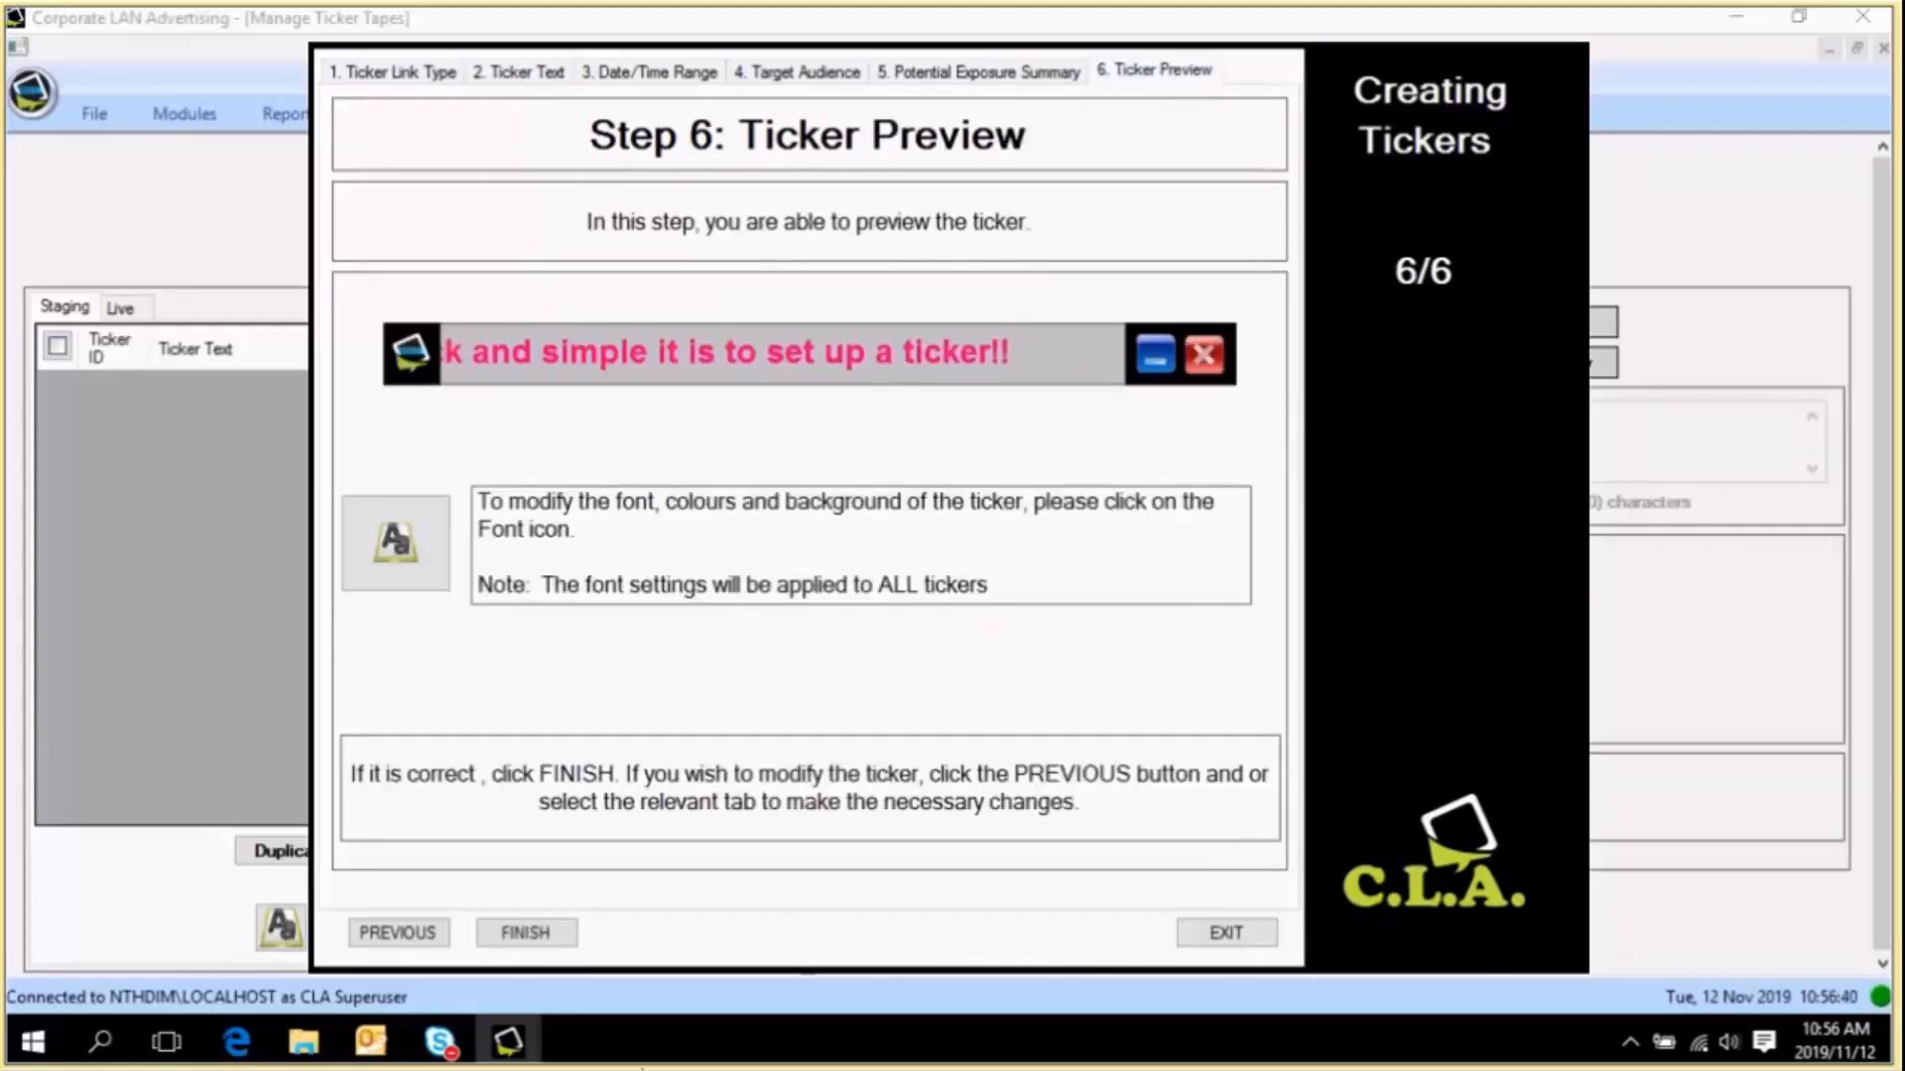
{"action": "left_click", "coordinate": [535, 932]}
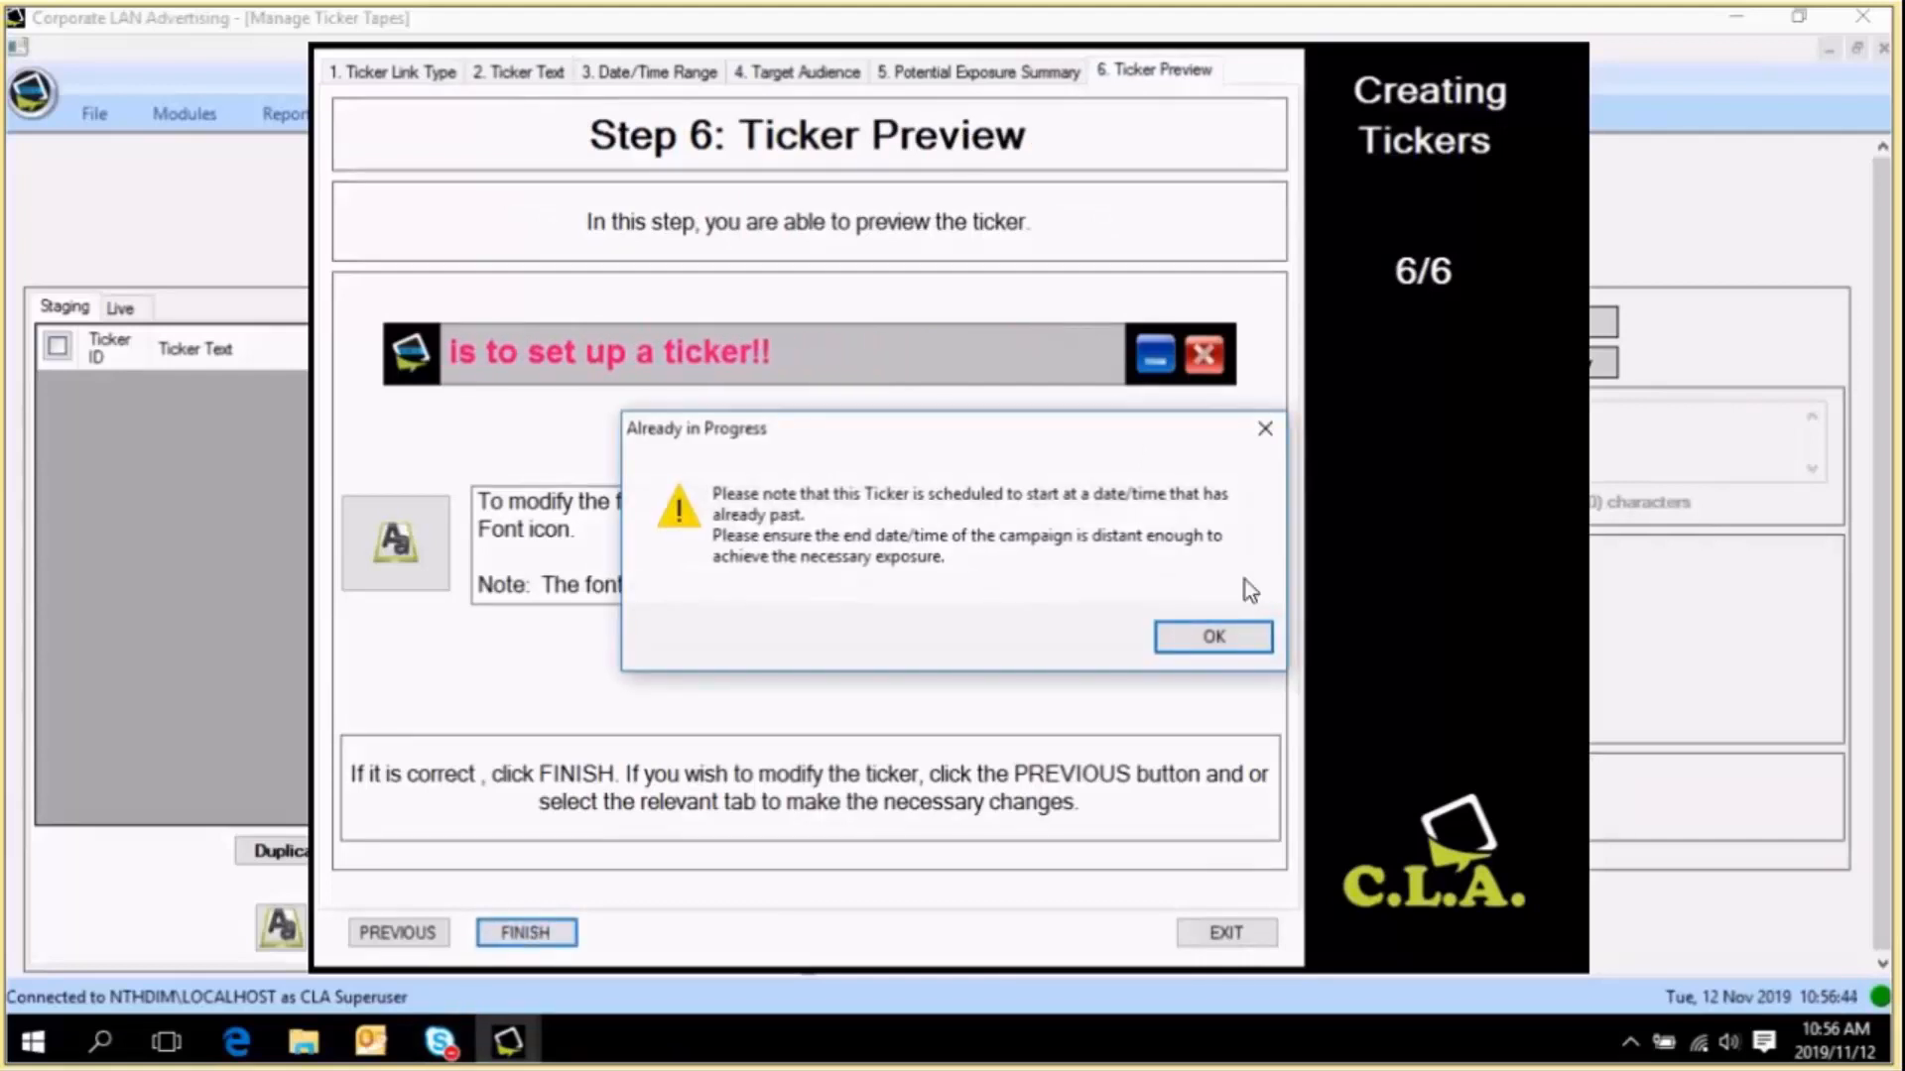
{"action": "left_click", "coordinate": [1212, 637]}
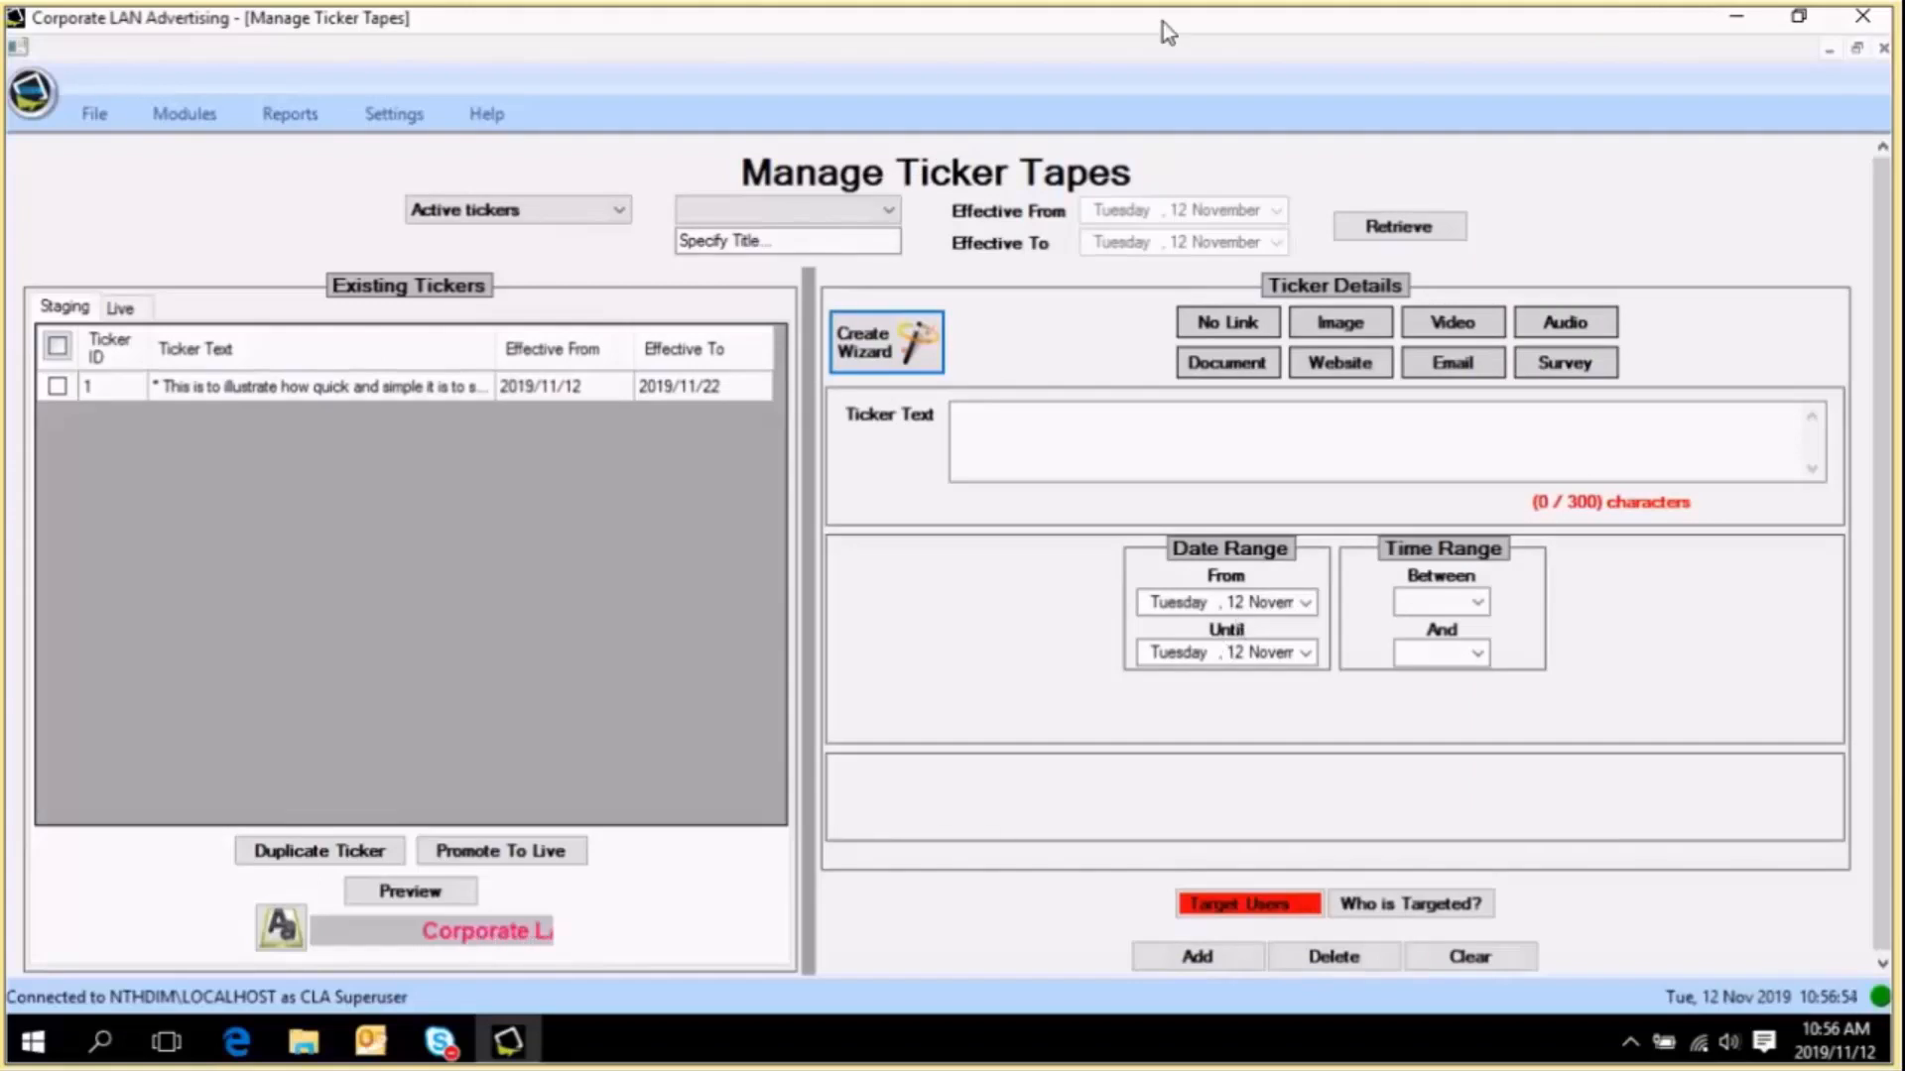
{"action": "left_click", "coordinate": [510, 221]}
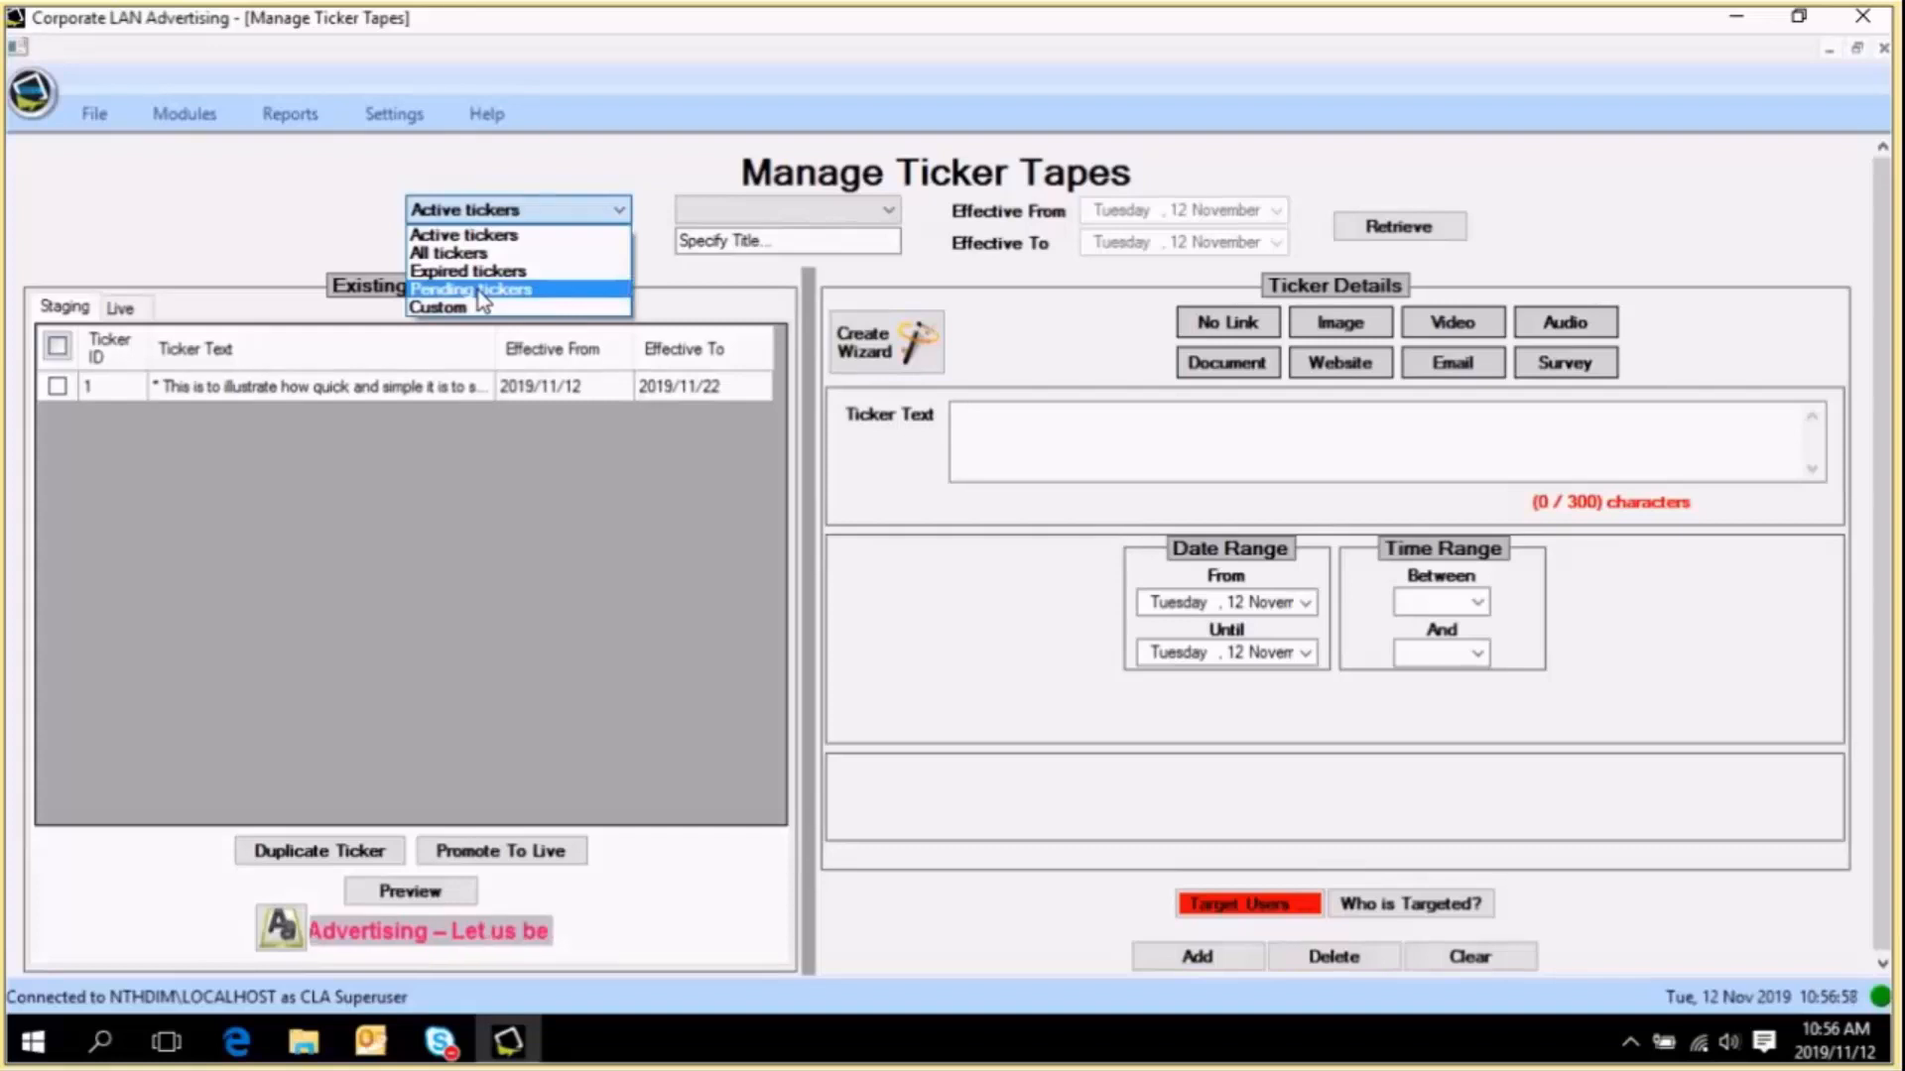
{"action": "left_click", "coordinate": [364, 515]}
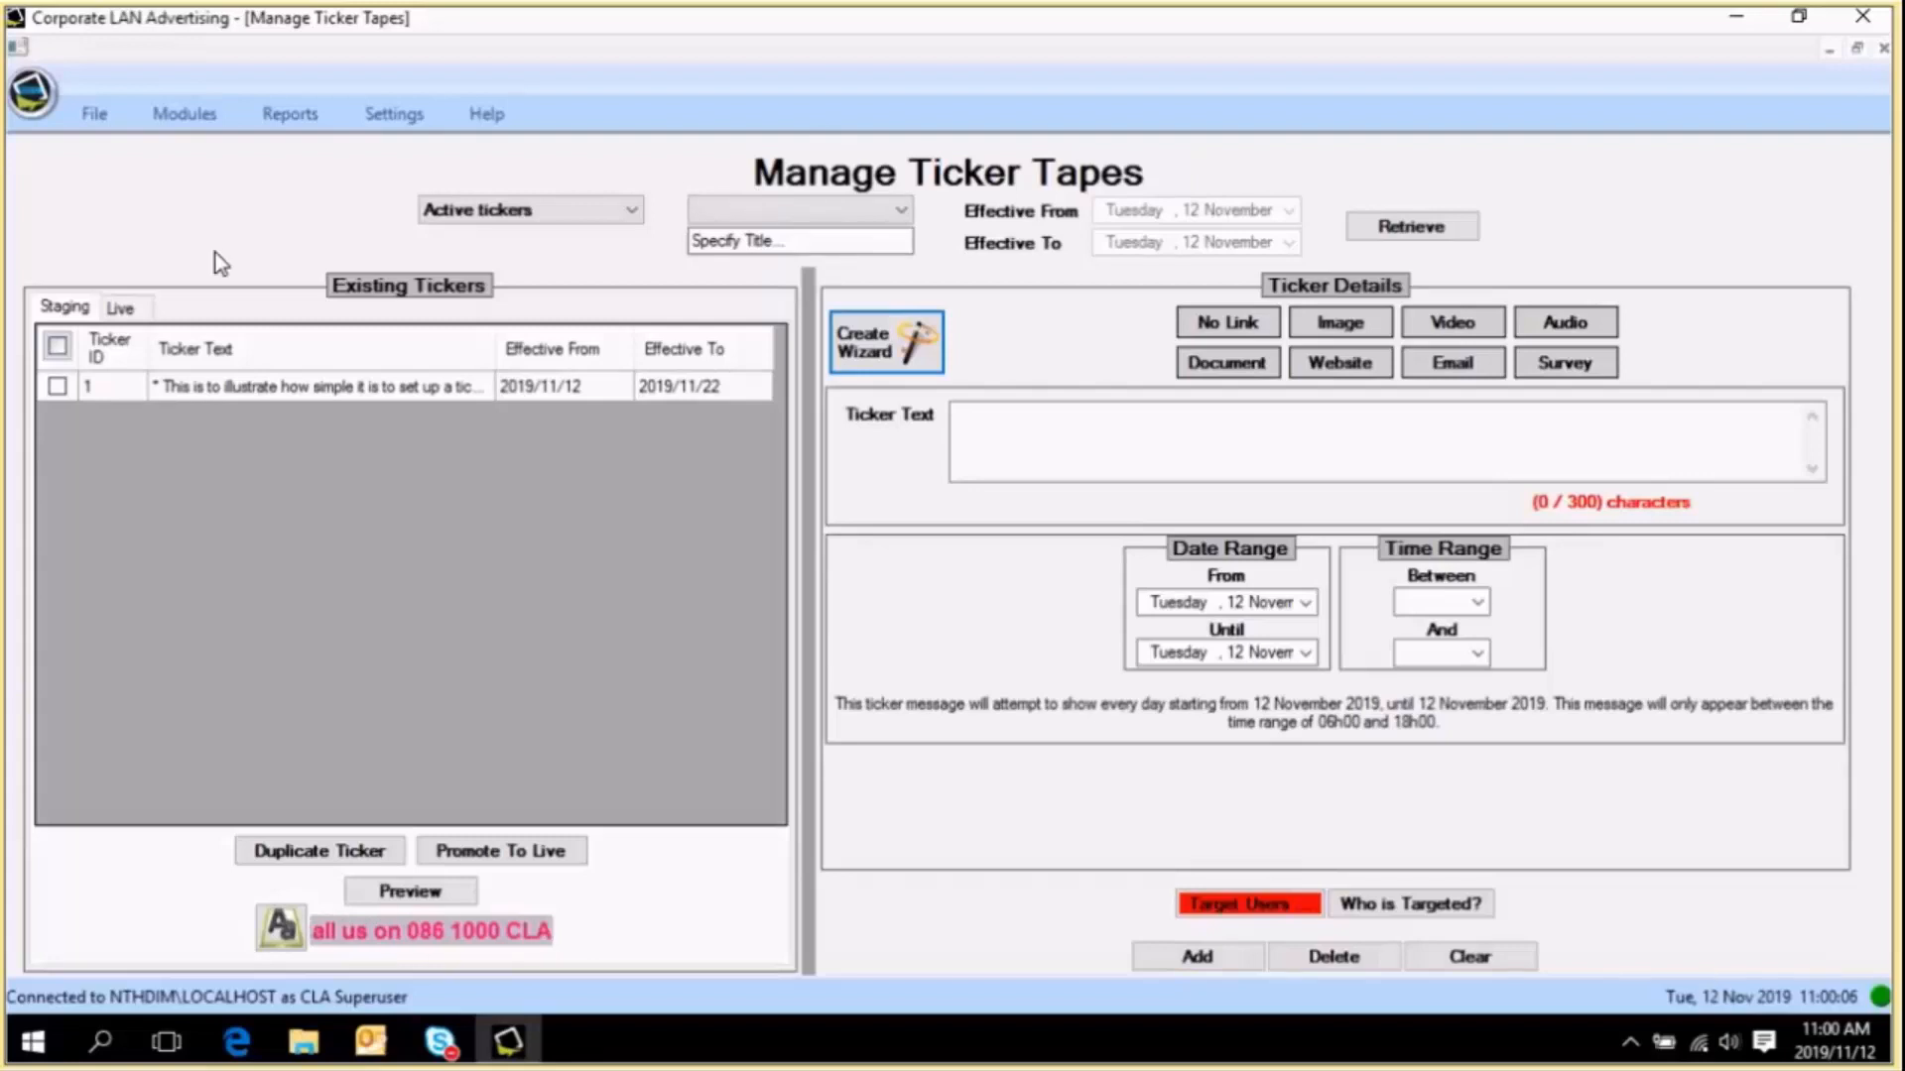
Promote the staging ticker to live, authorising it with the administration password, then check the live ticker list and return to the staging list.
{"action": "left_click", "coordinate": [58, 385]}
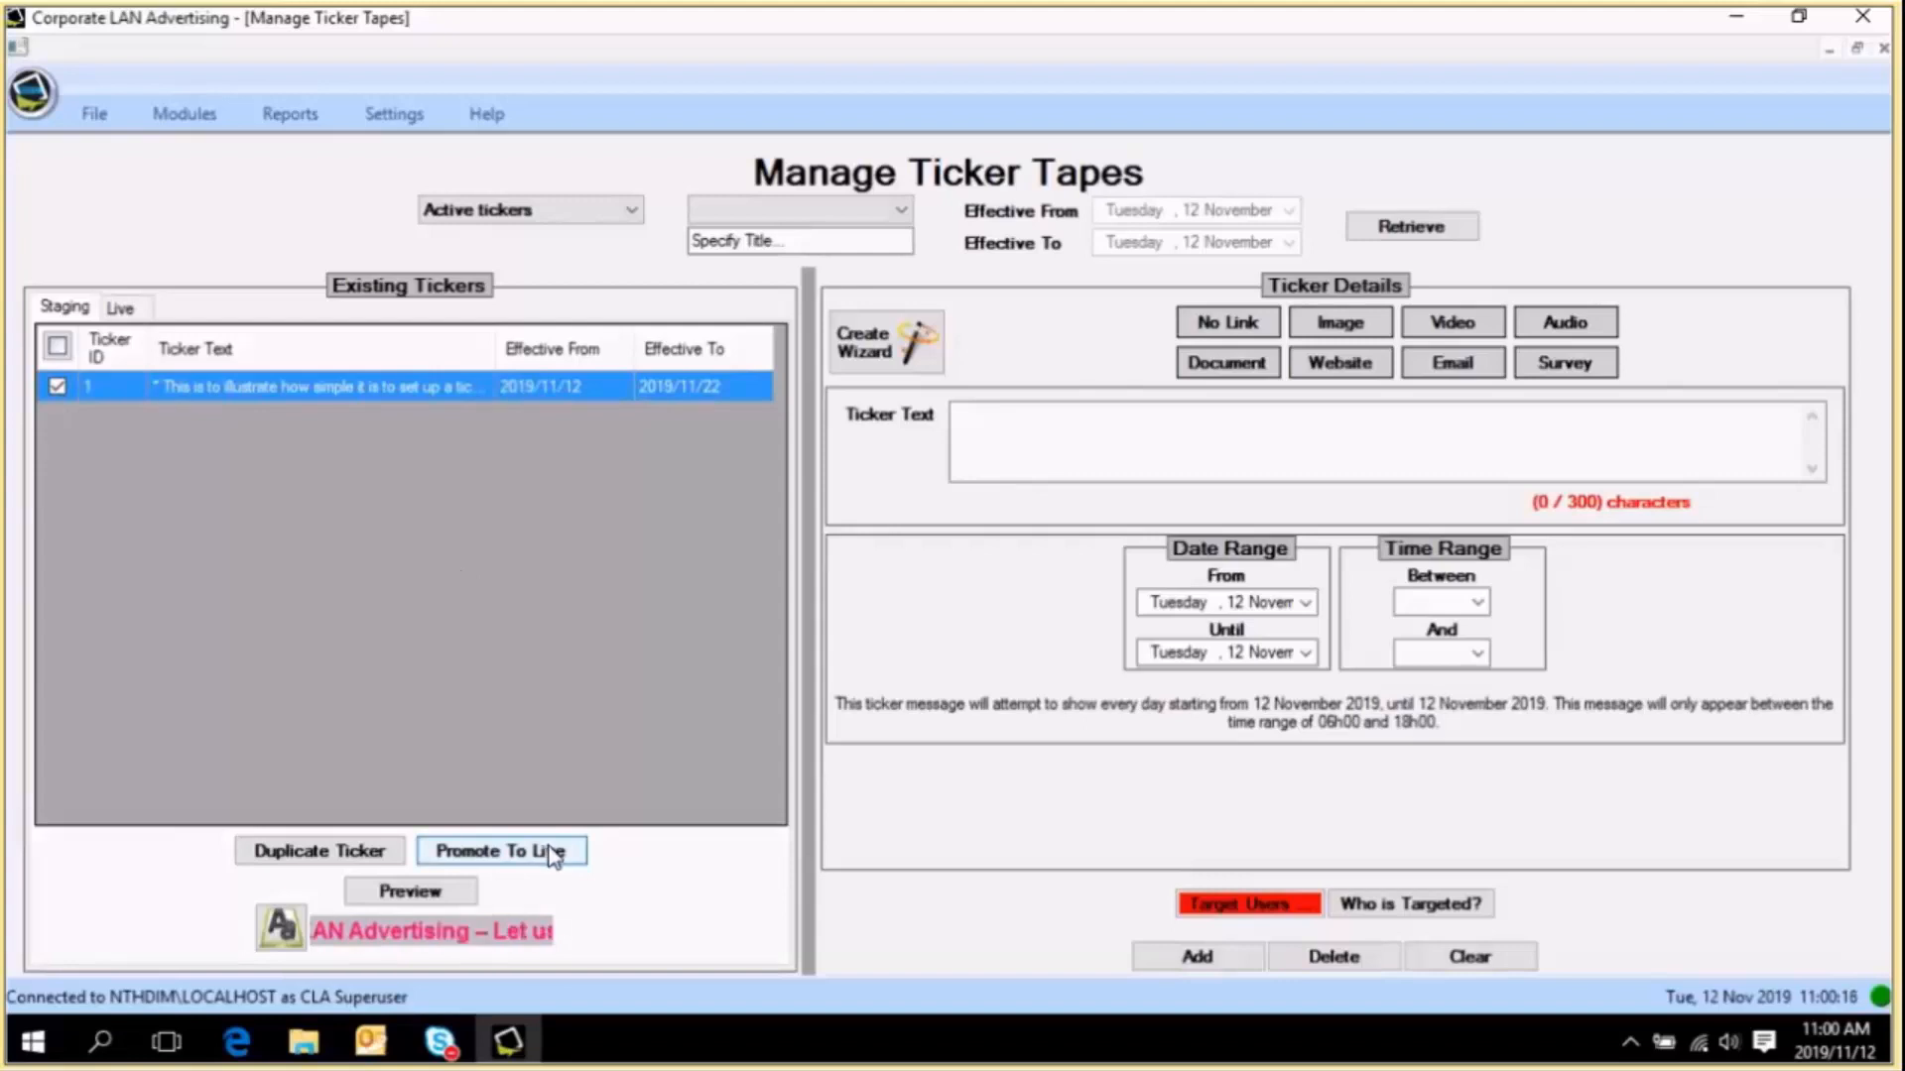
{"action": "left_click", "coordinate": [509, 855]}
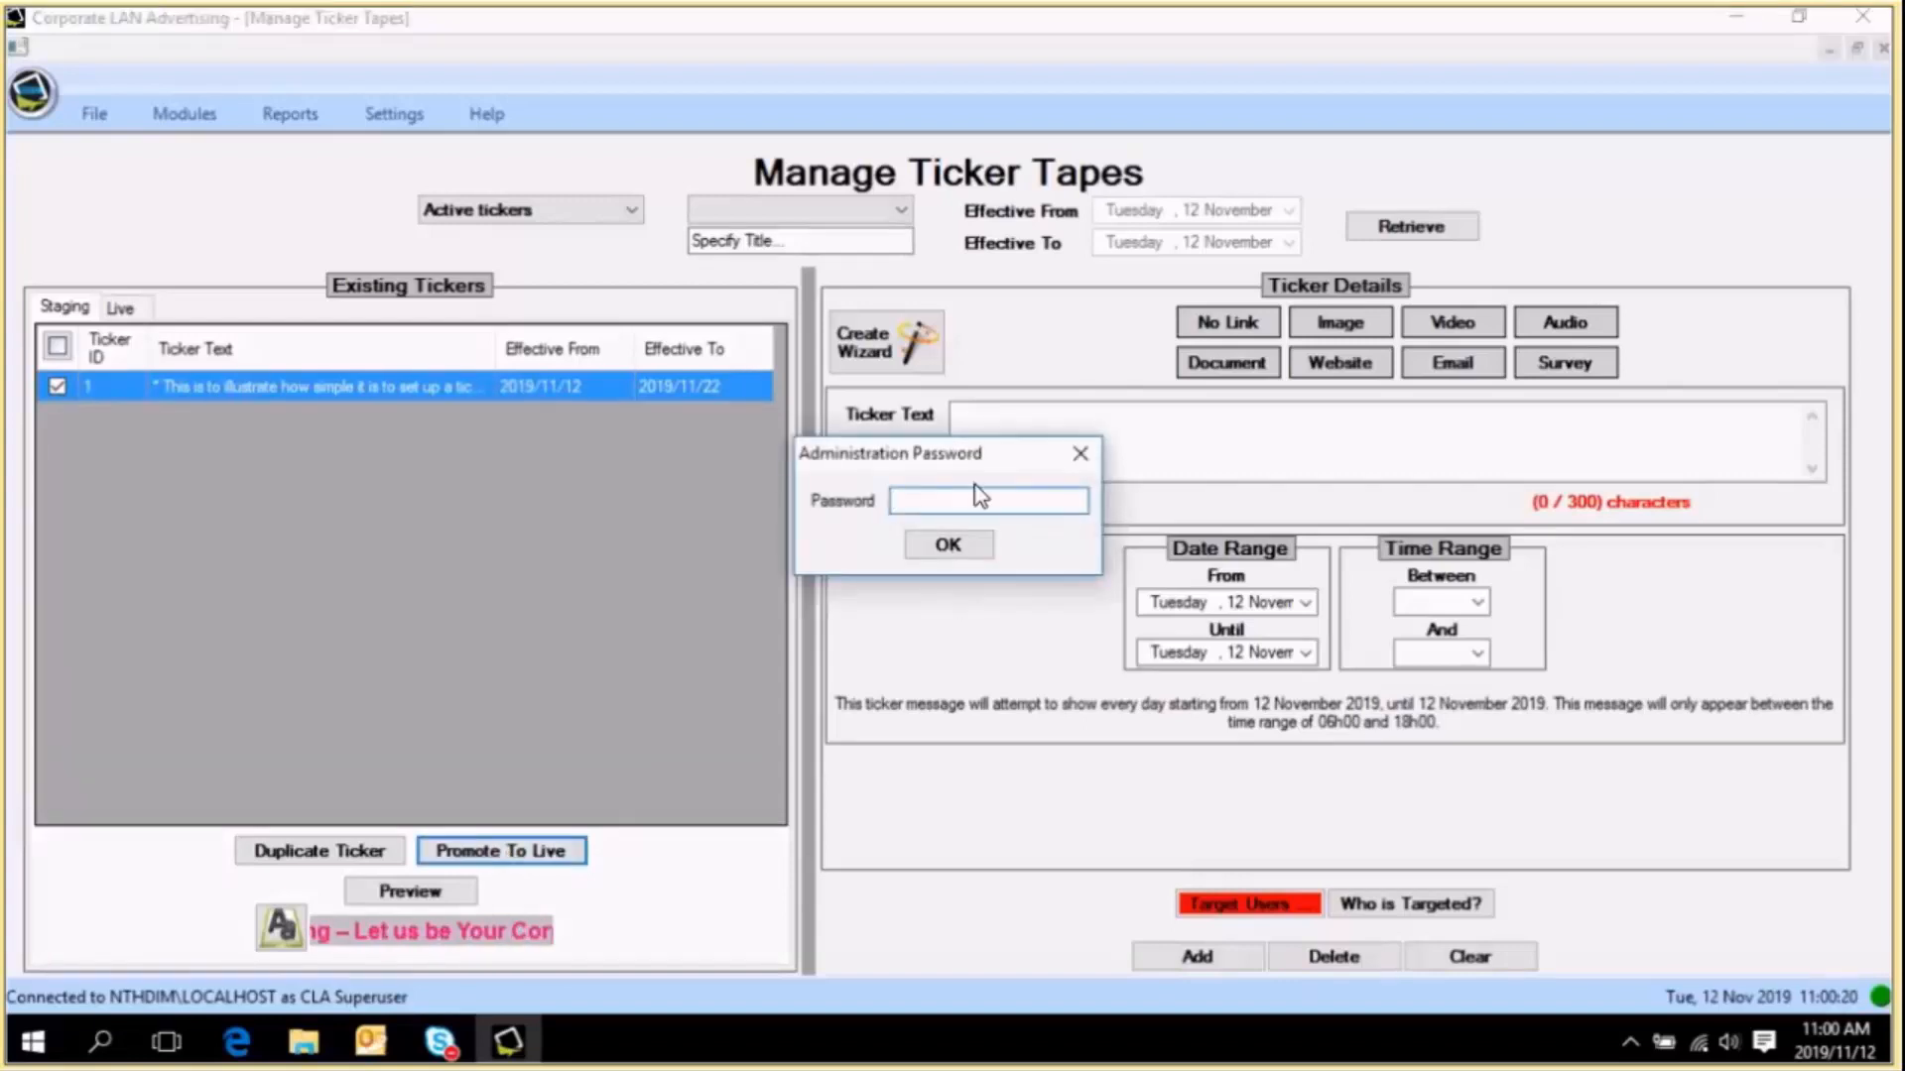
{"action": "type", "text": "*****"}
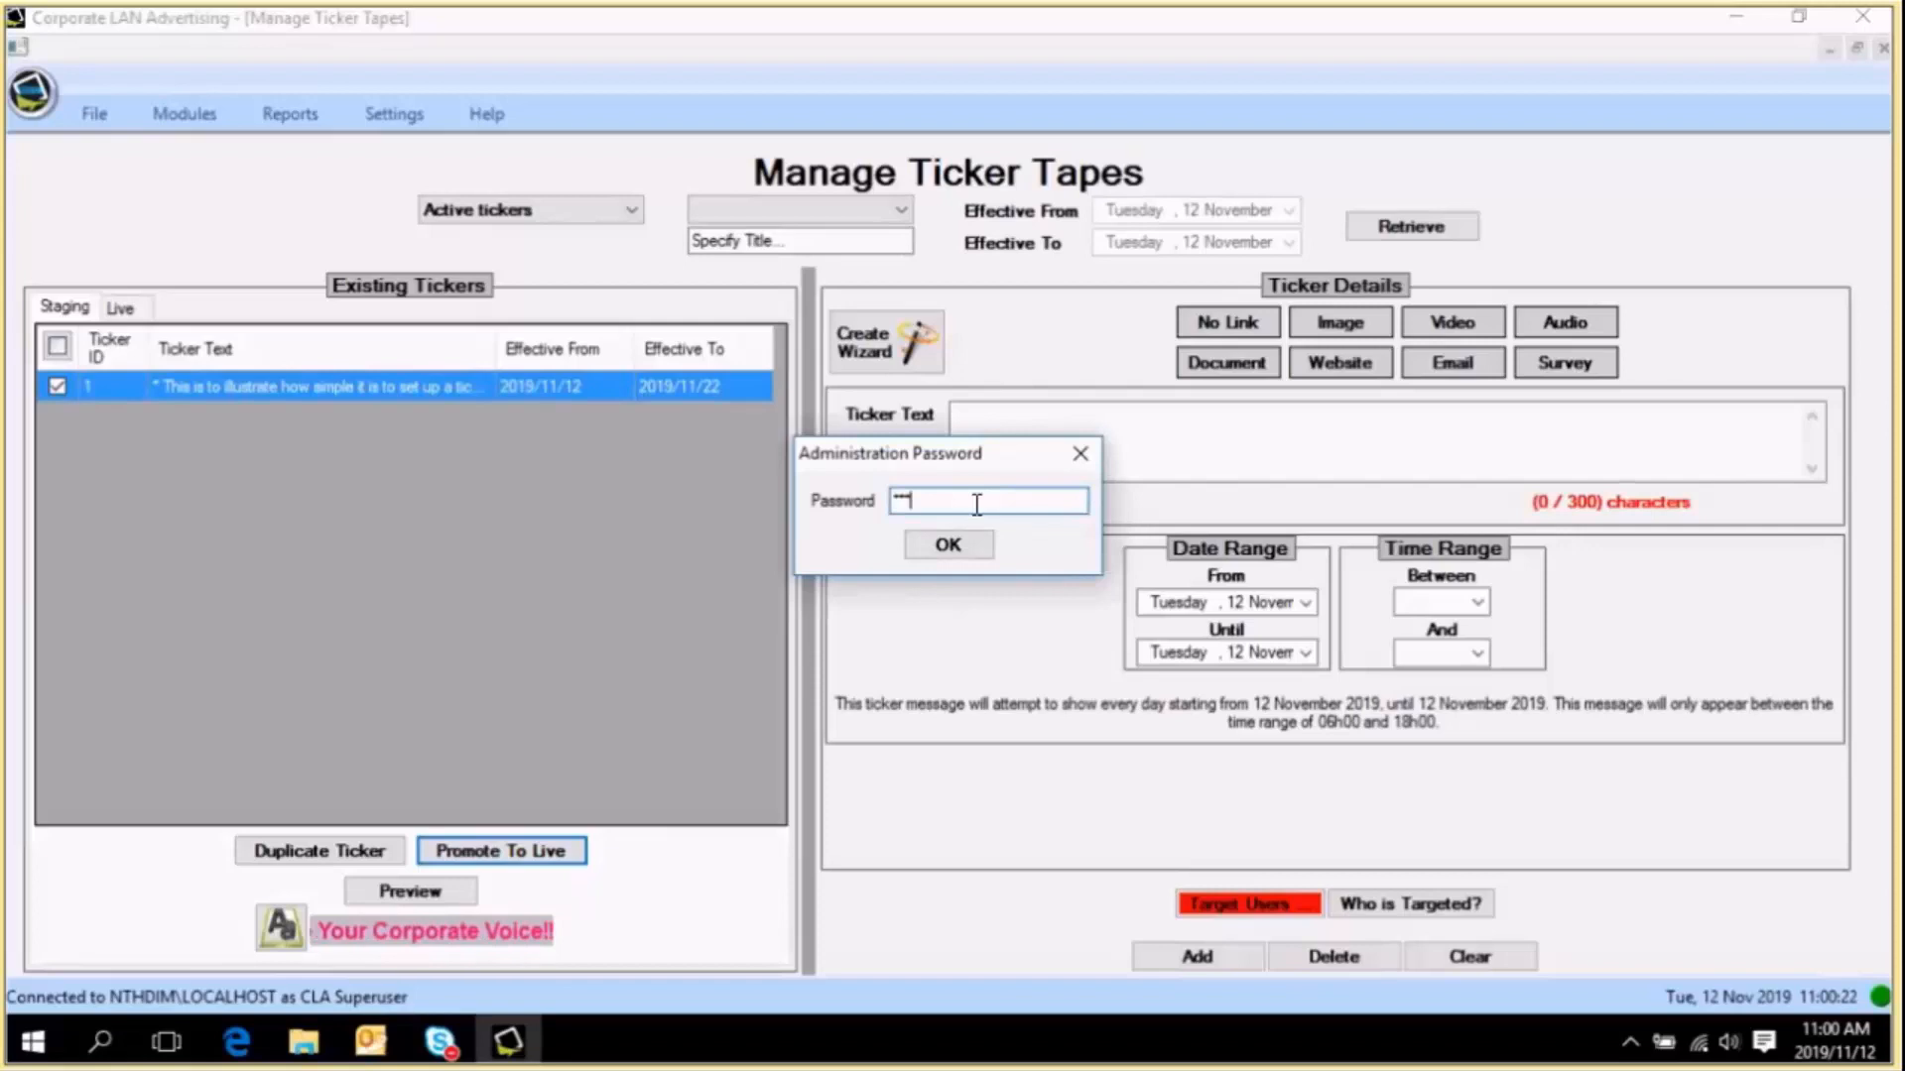
{"action": "type", "text": "**"}
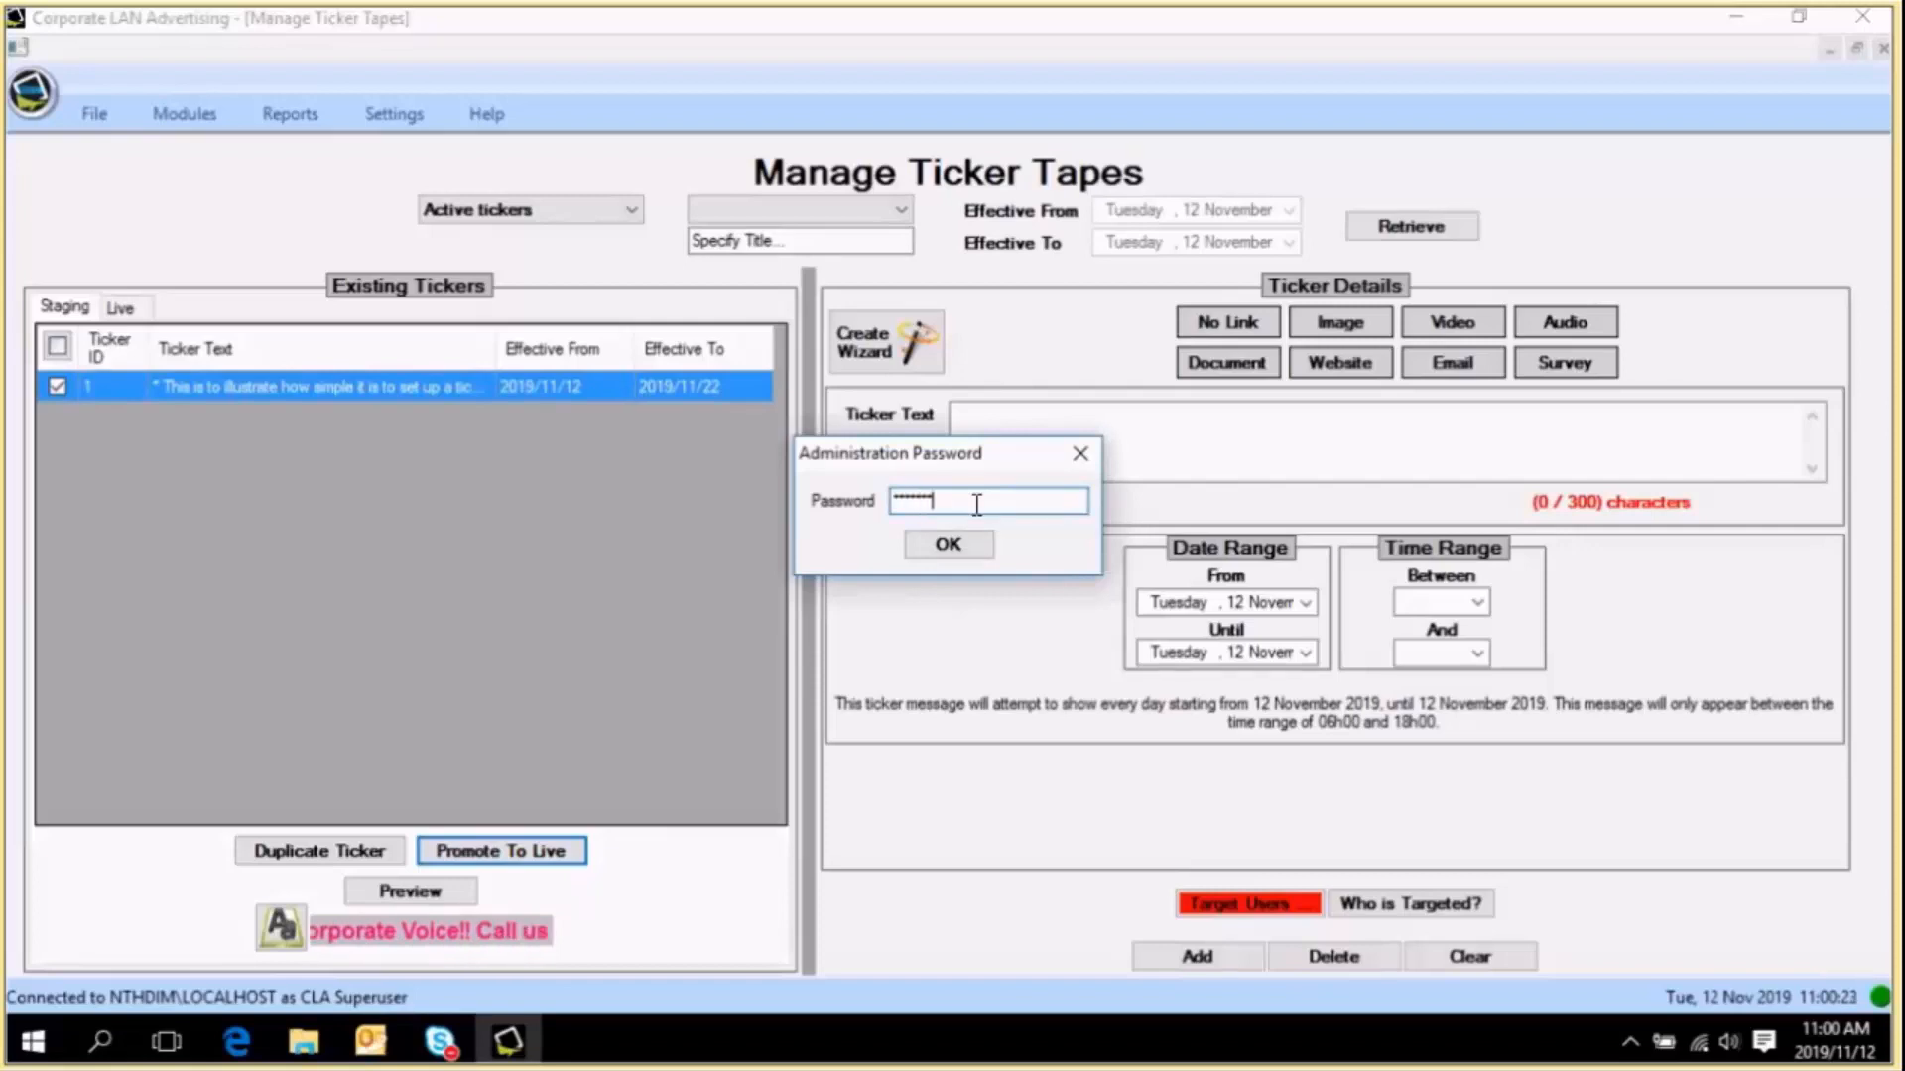
{"action": "type", "text": "*****"}
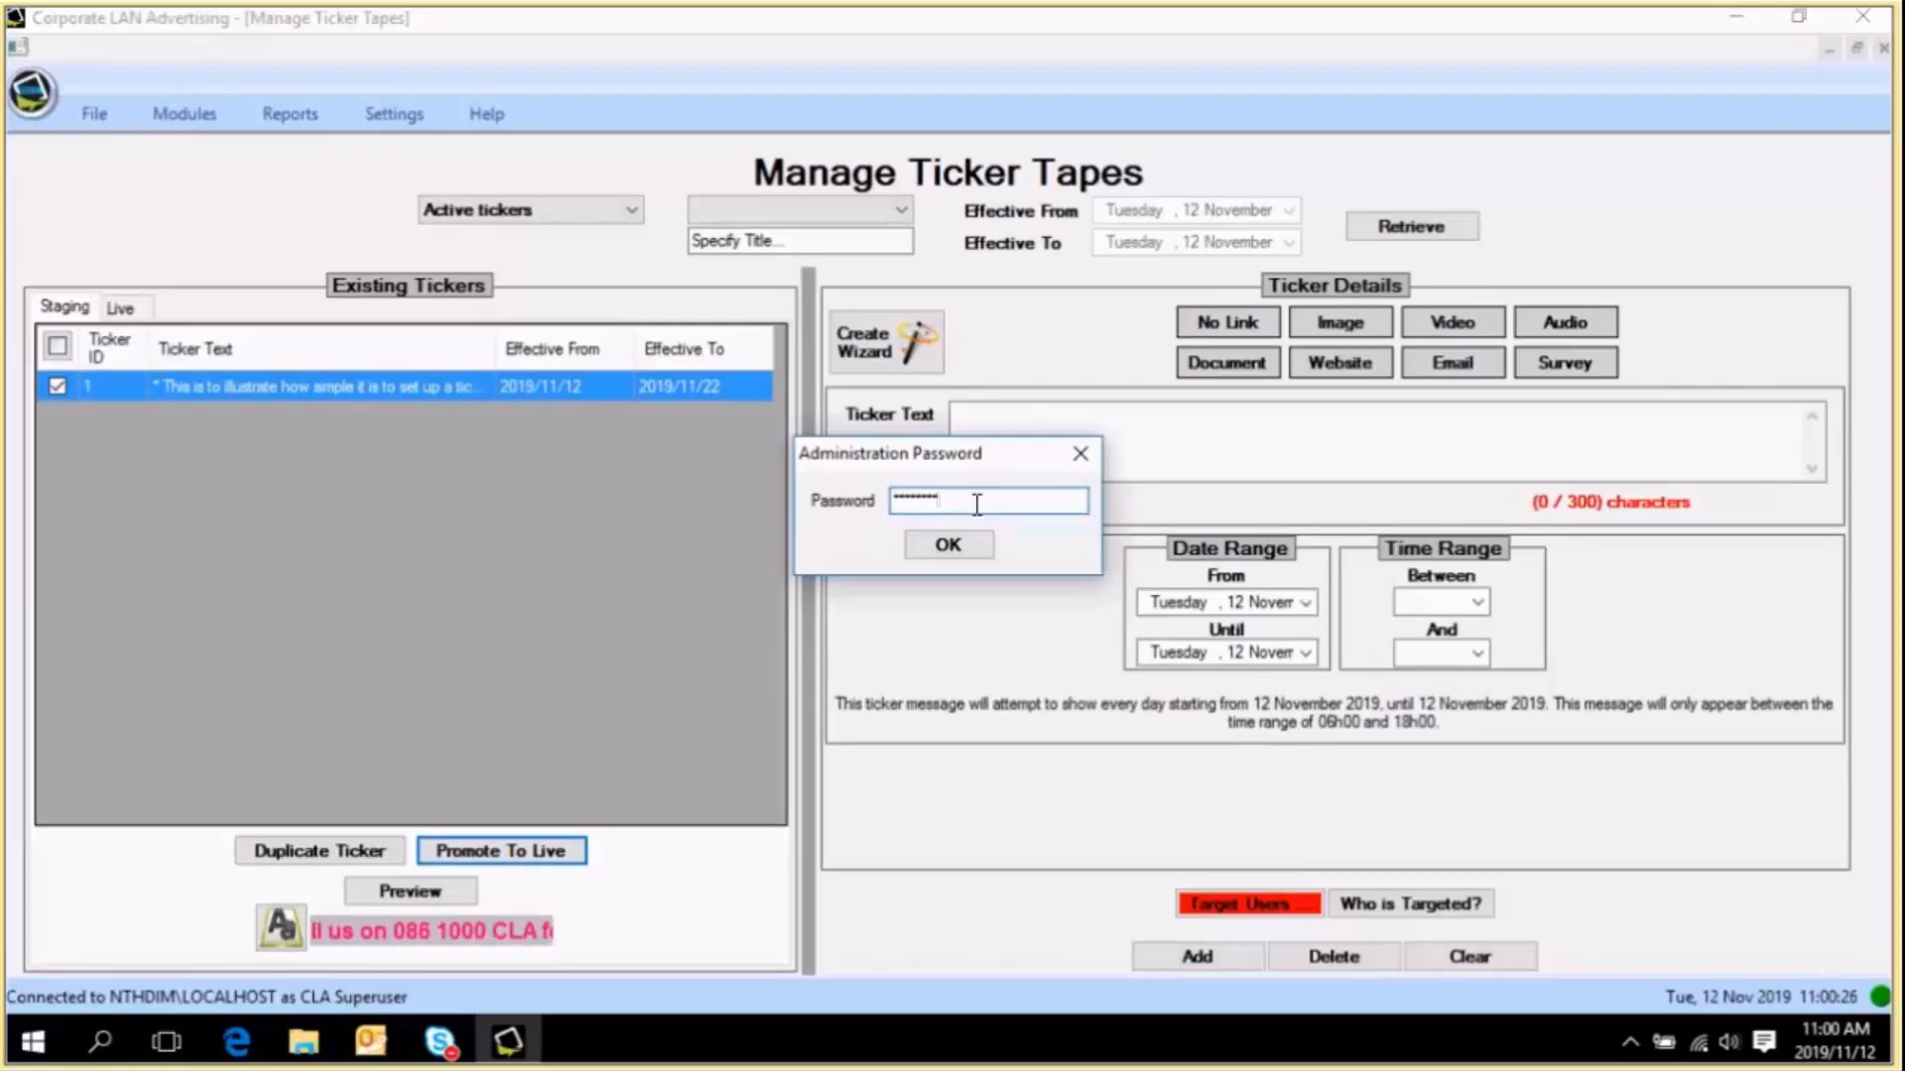
{"action": "key", "text": "Return"}
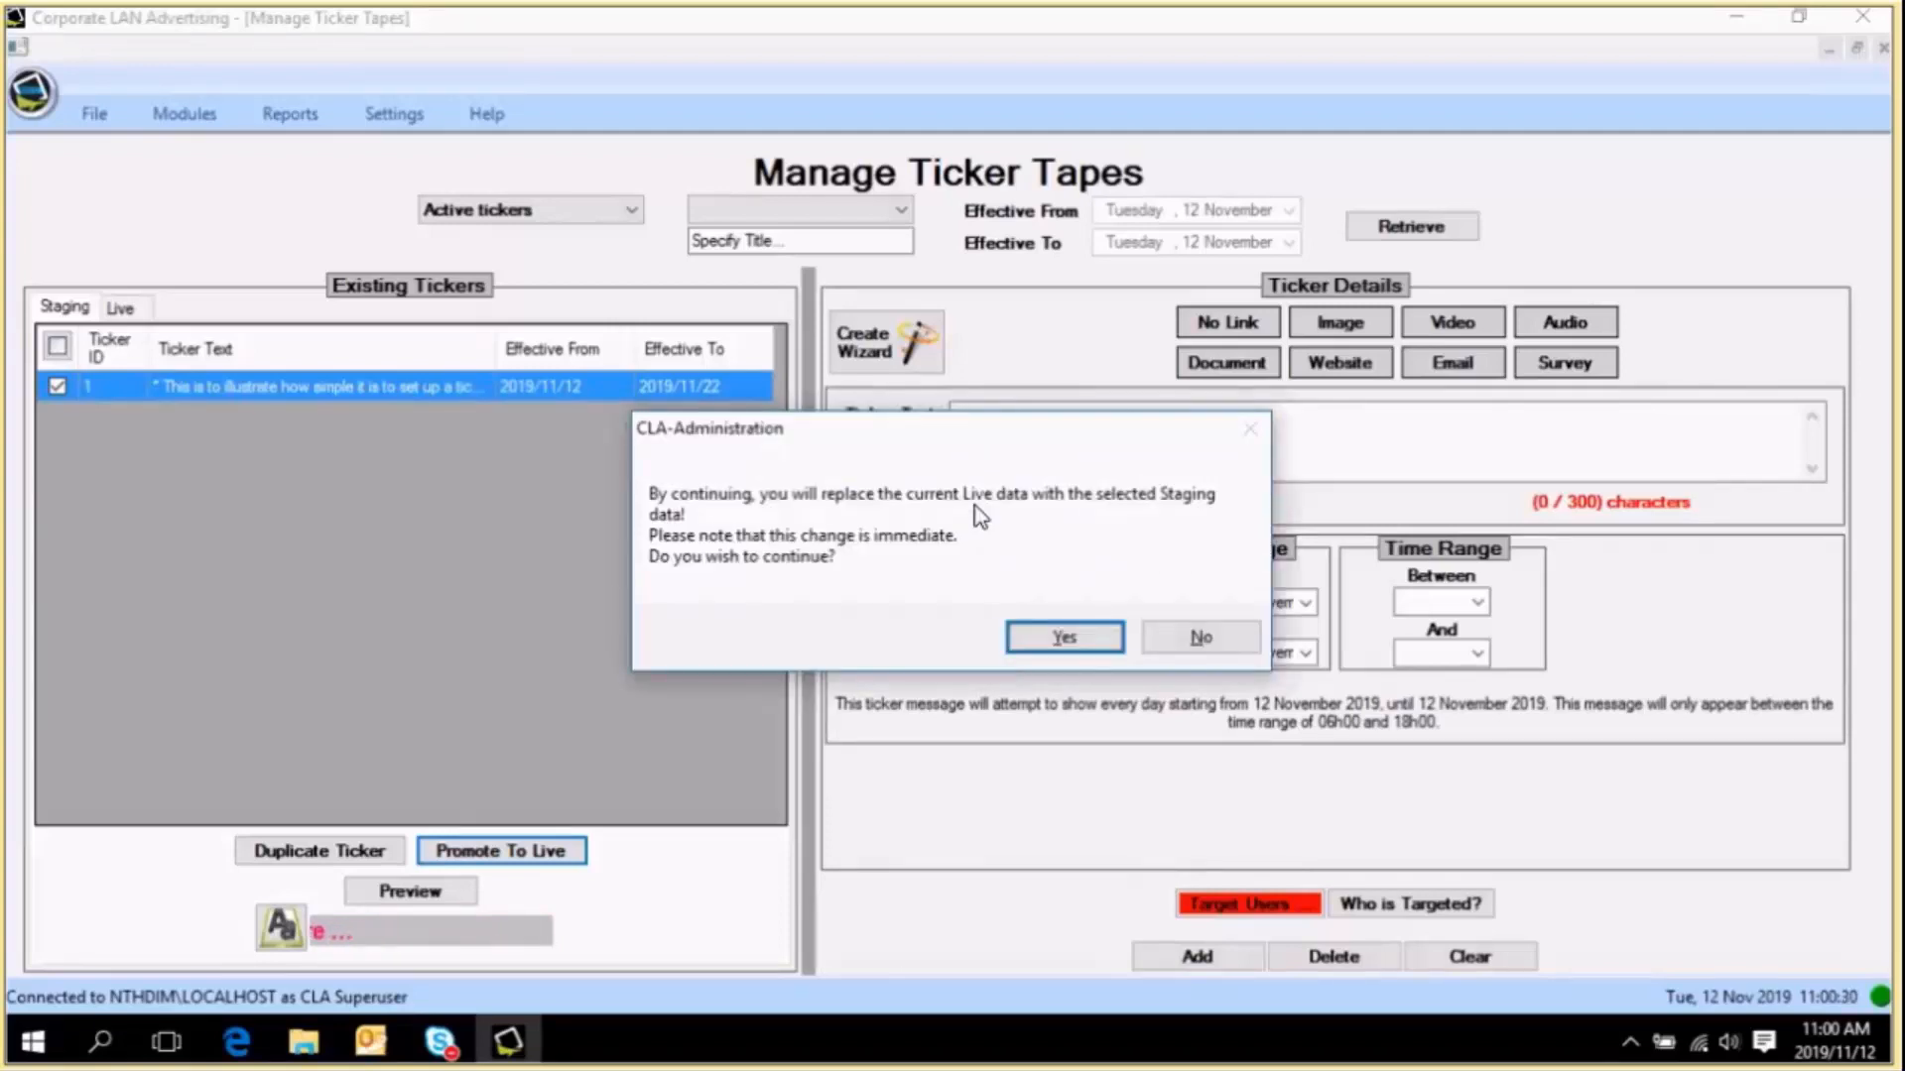
{"action": "left_click", "coordinate": [1062, 643]}
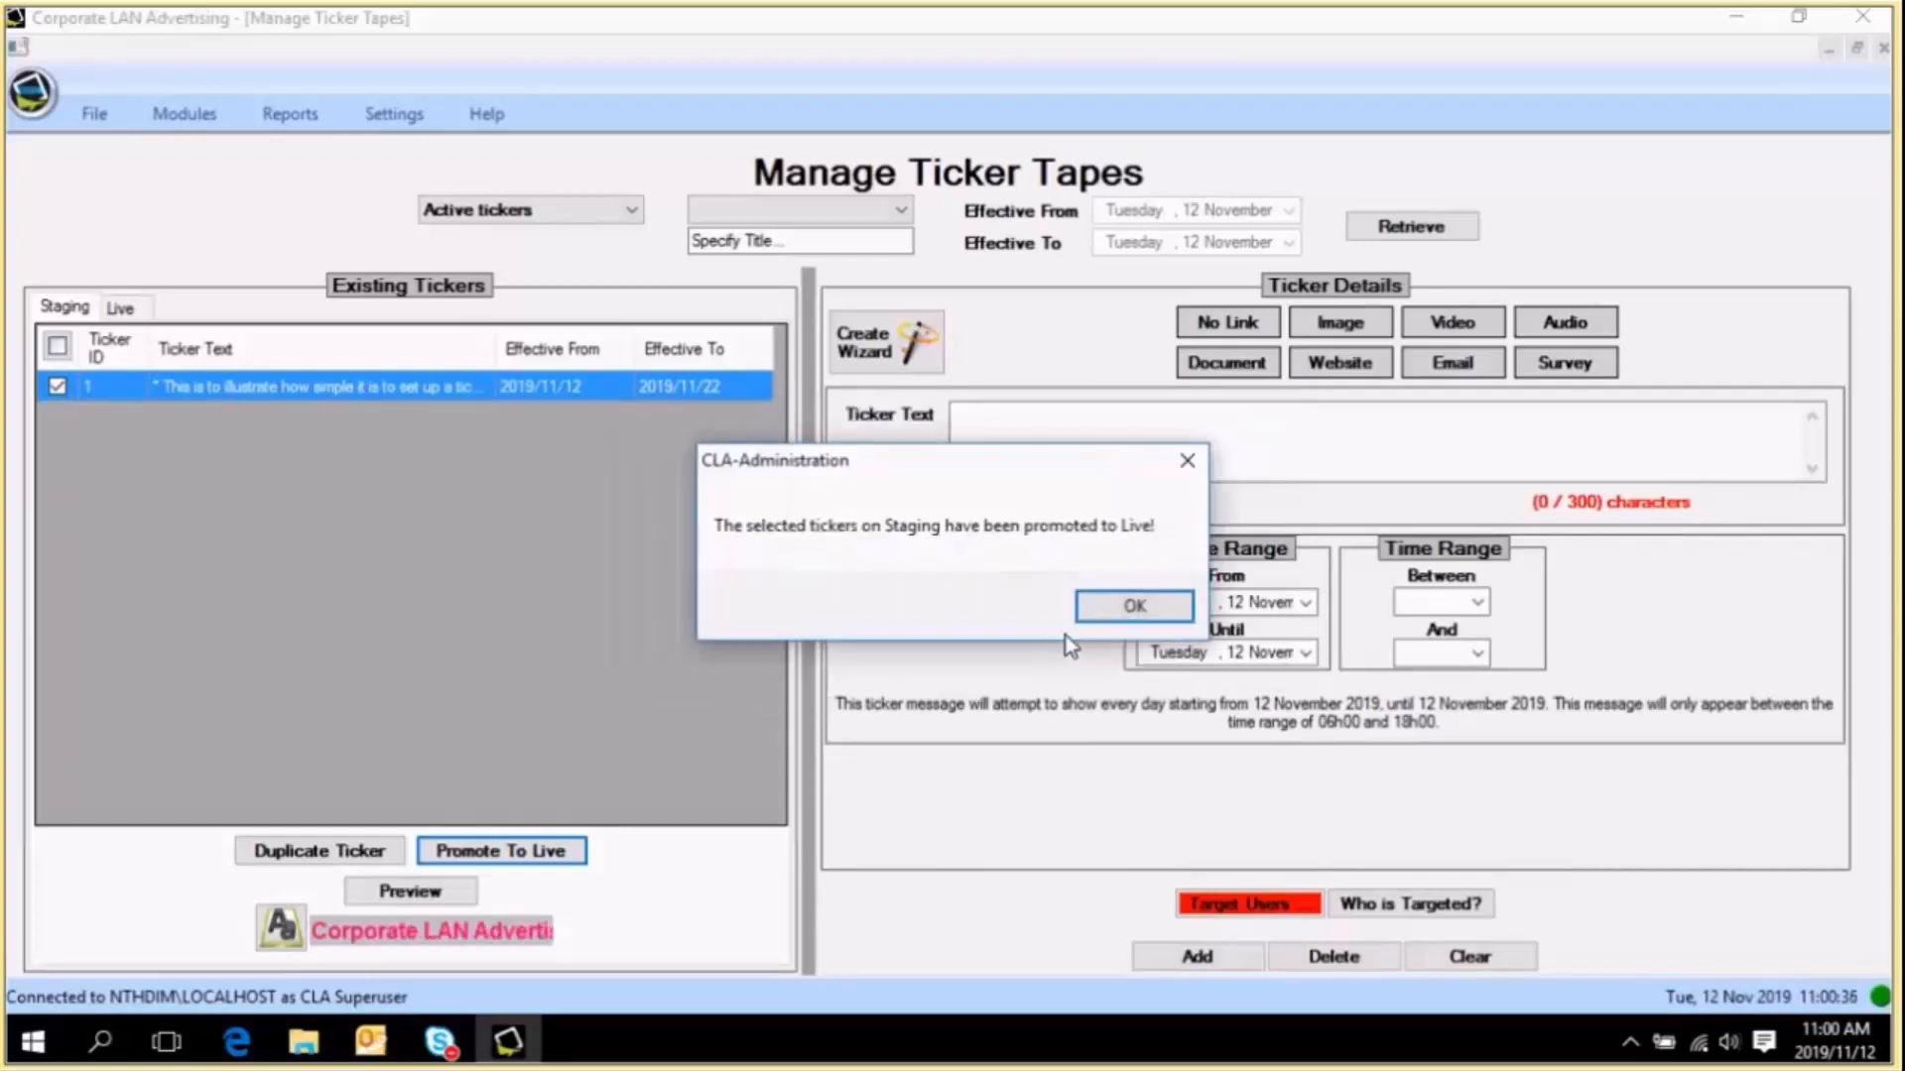
{"action": "left_click", "coordinate": [1141, 607]}
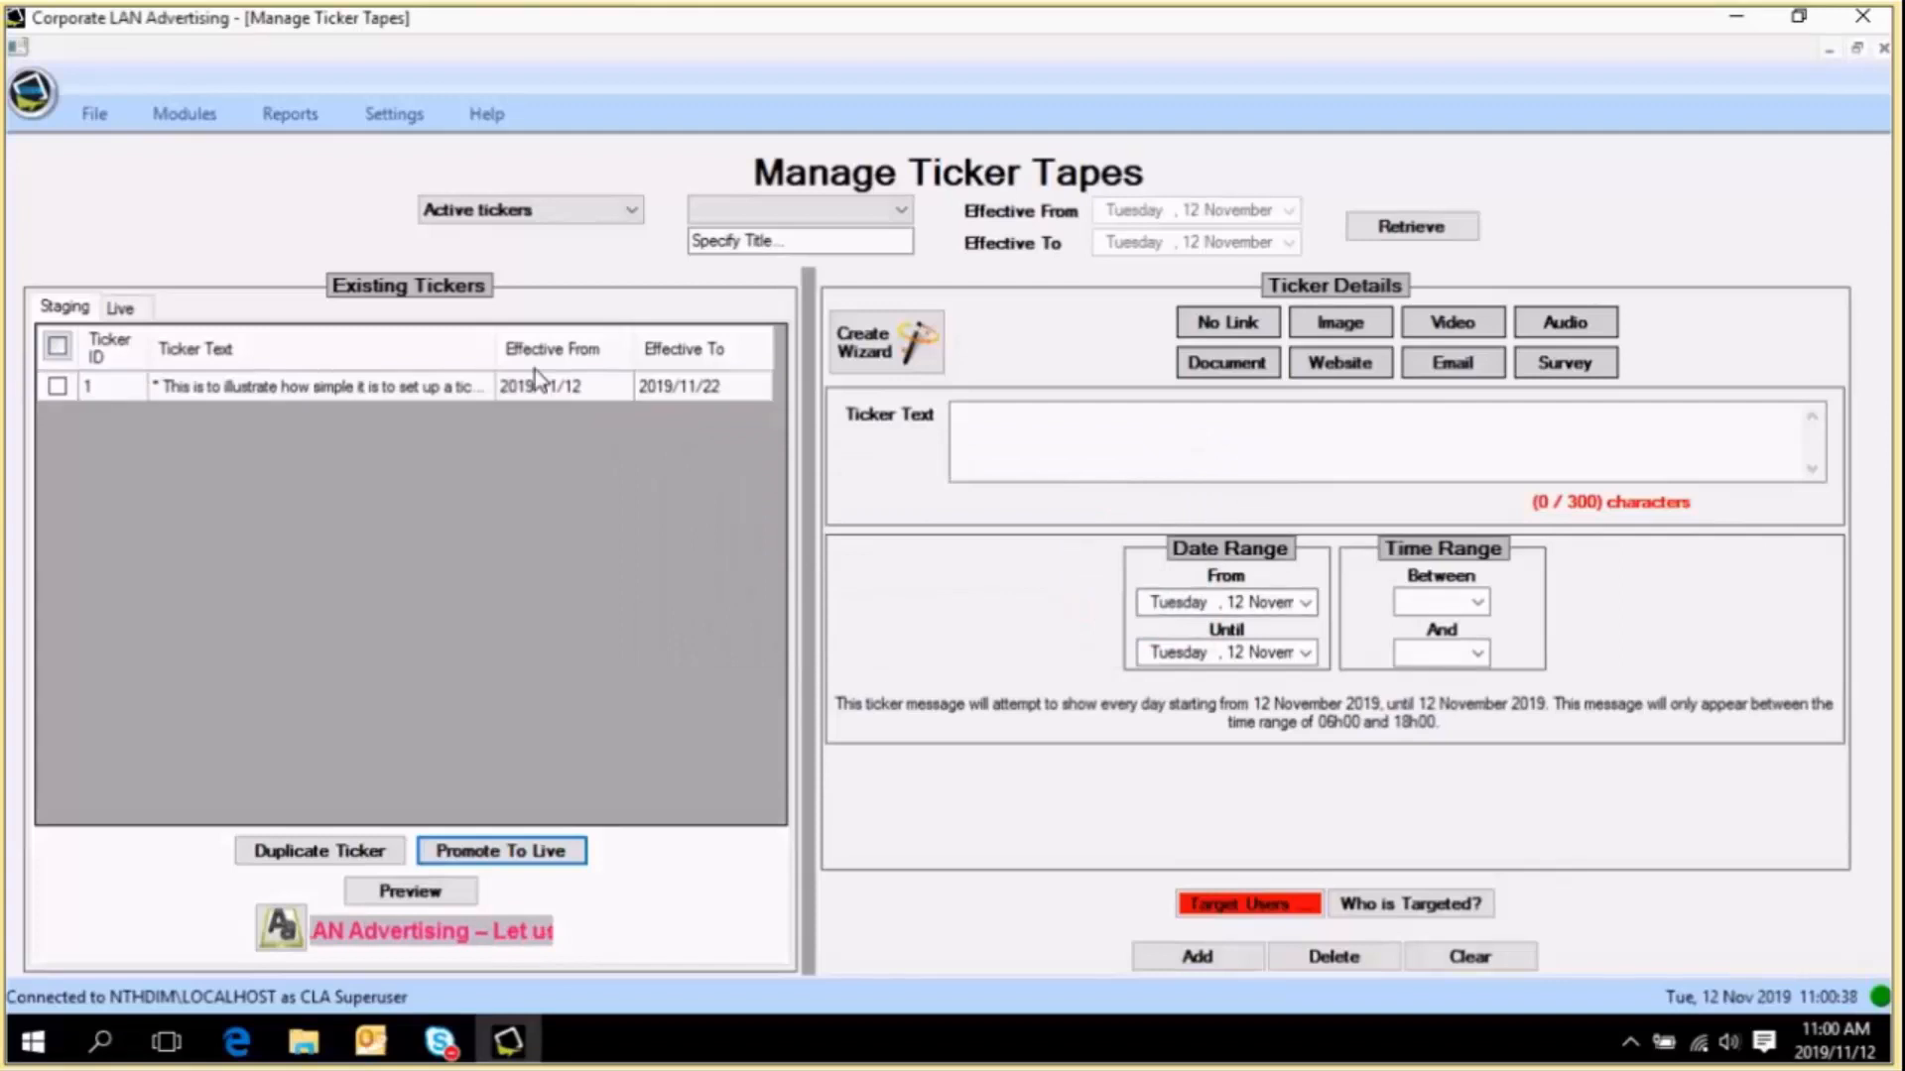
{"action": "left_click", "coordinate": [120, 308]}
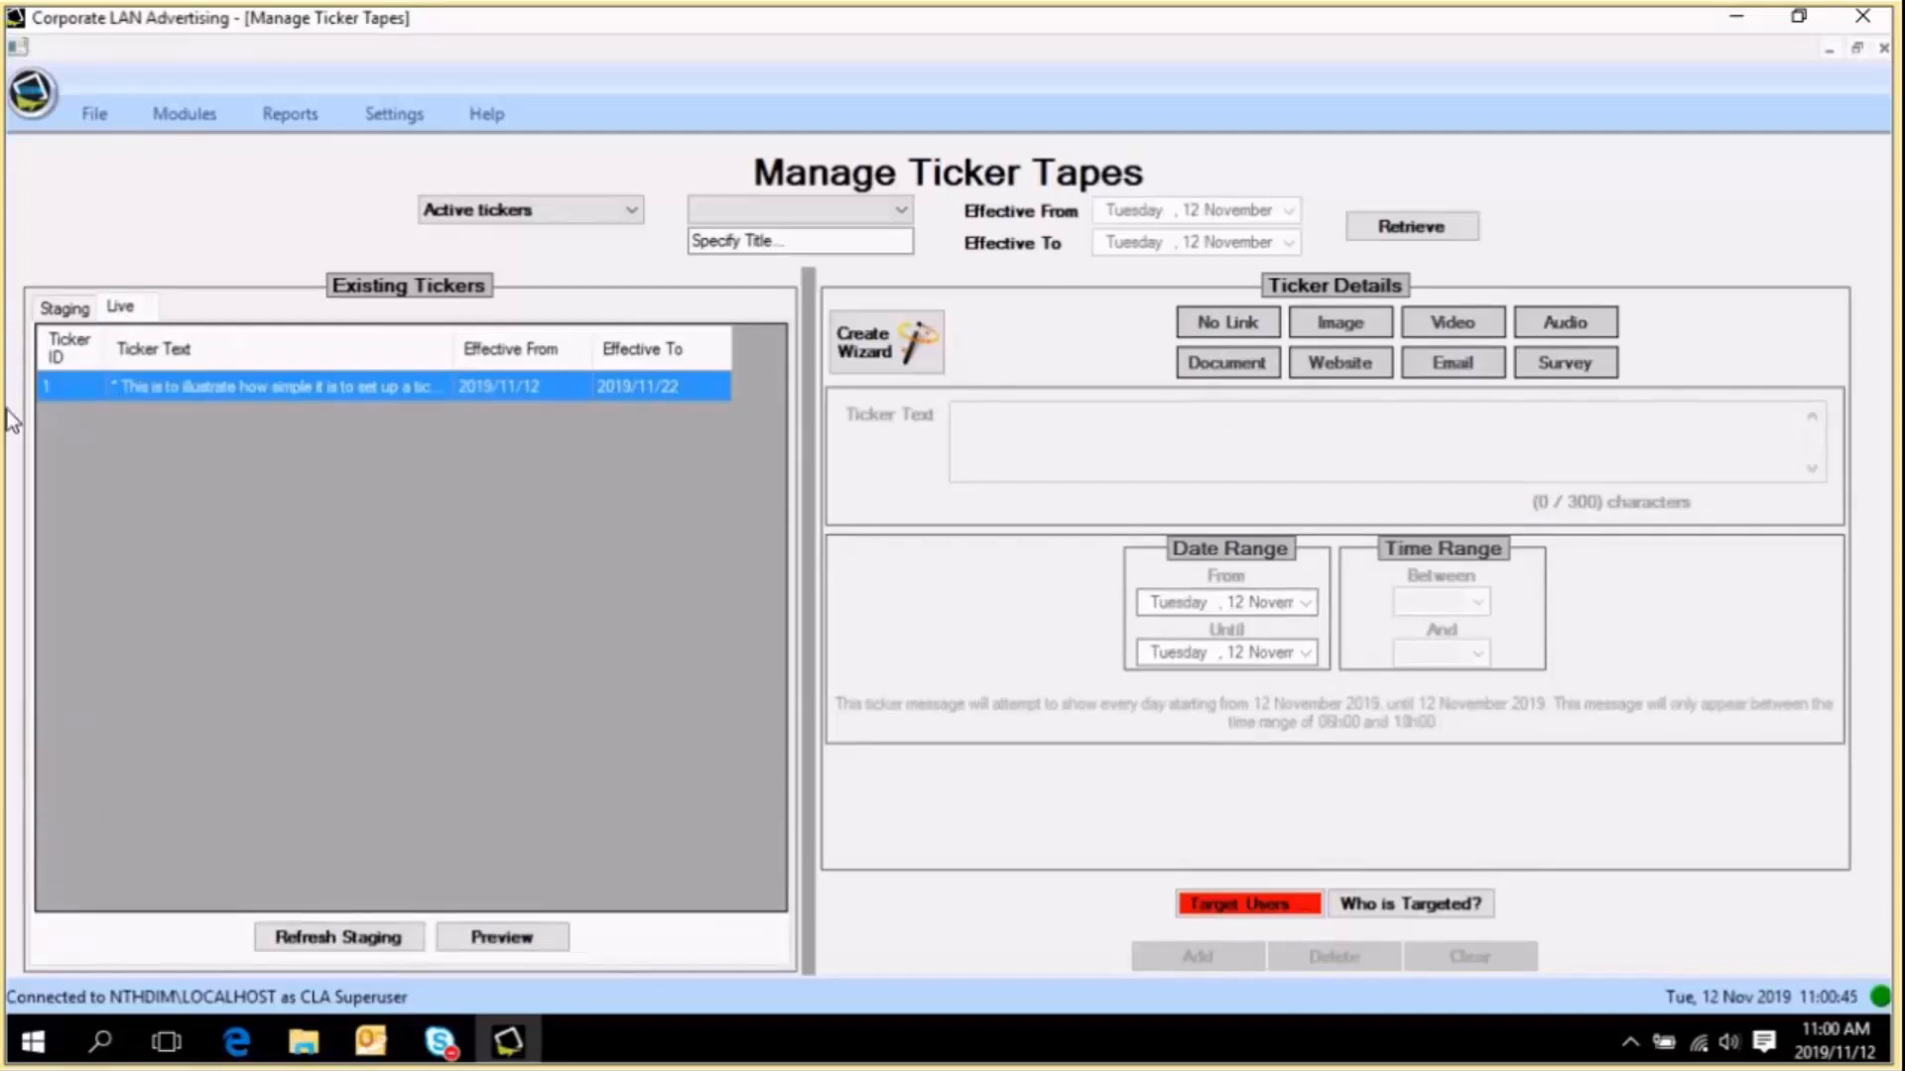
{"action": "left_click", "coordinate": [73, 310]}
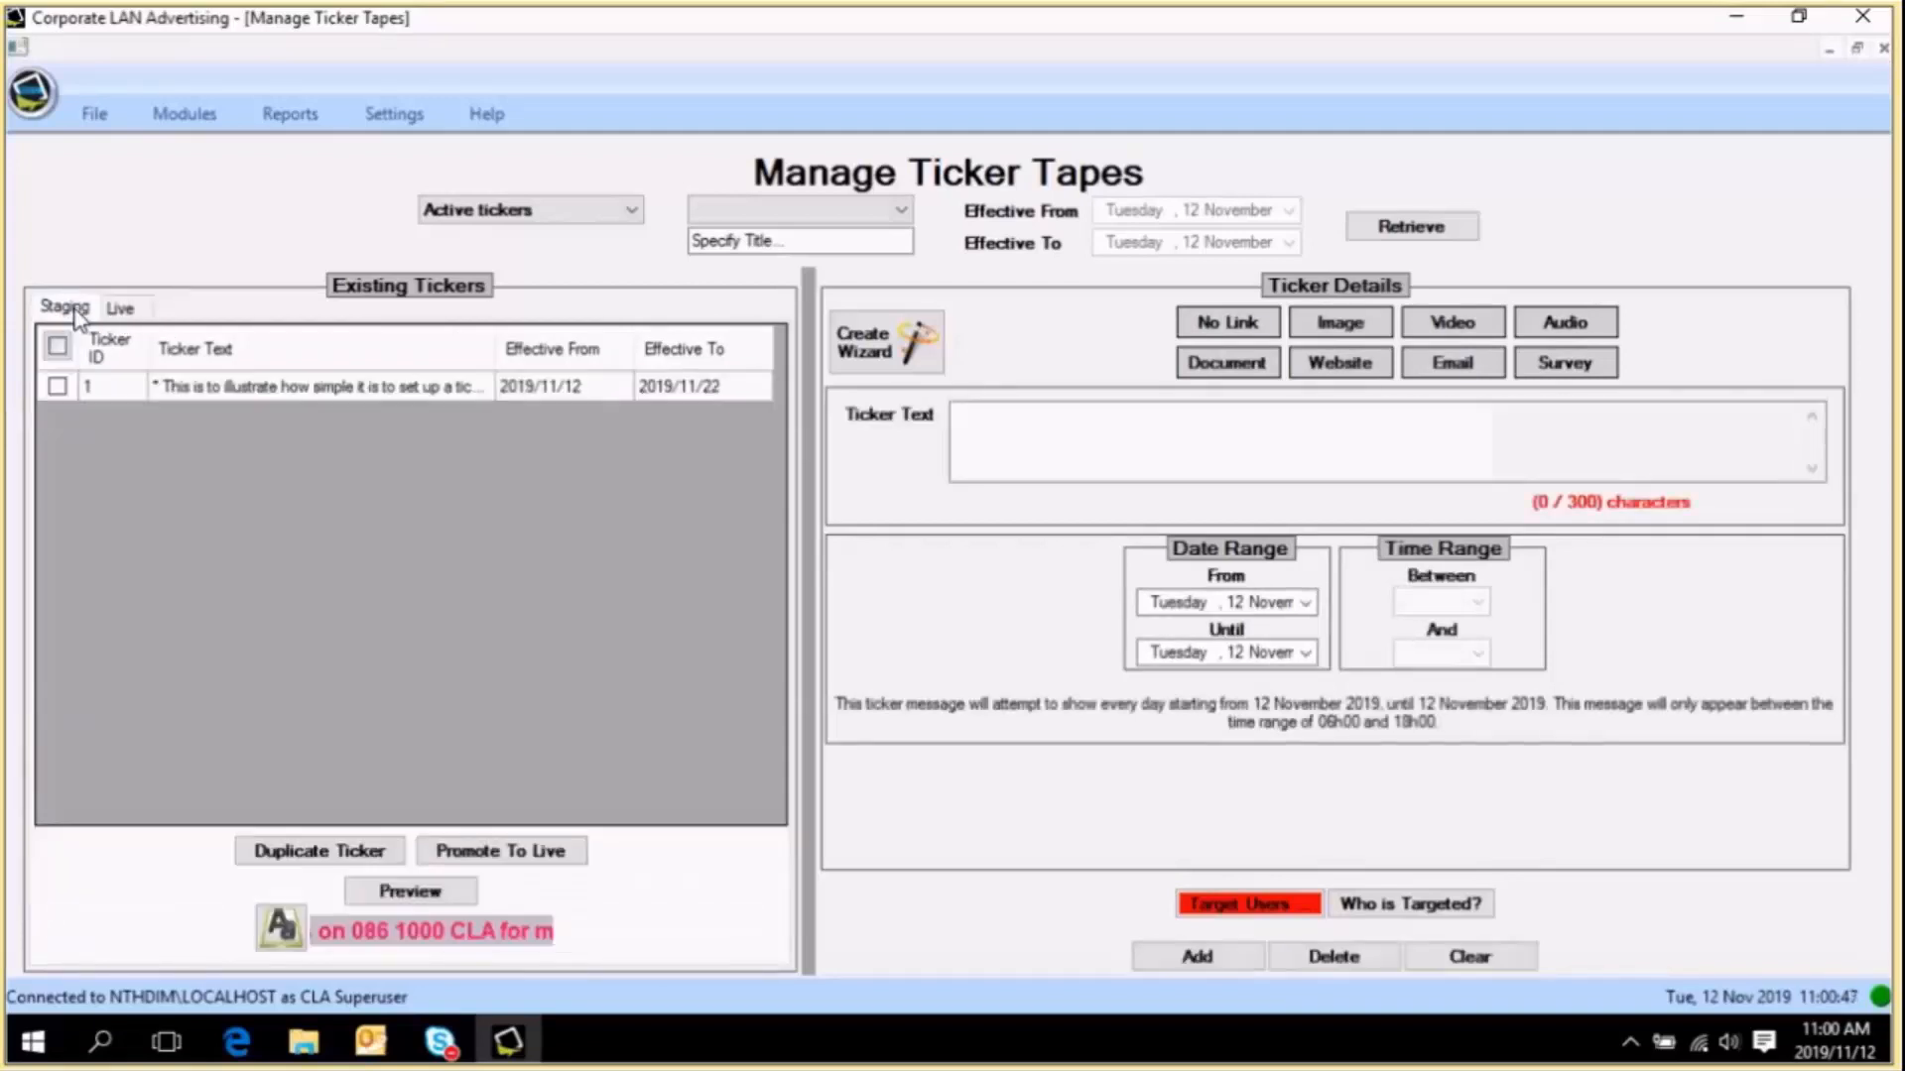